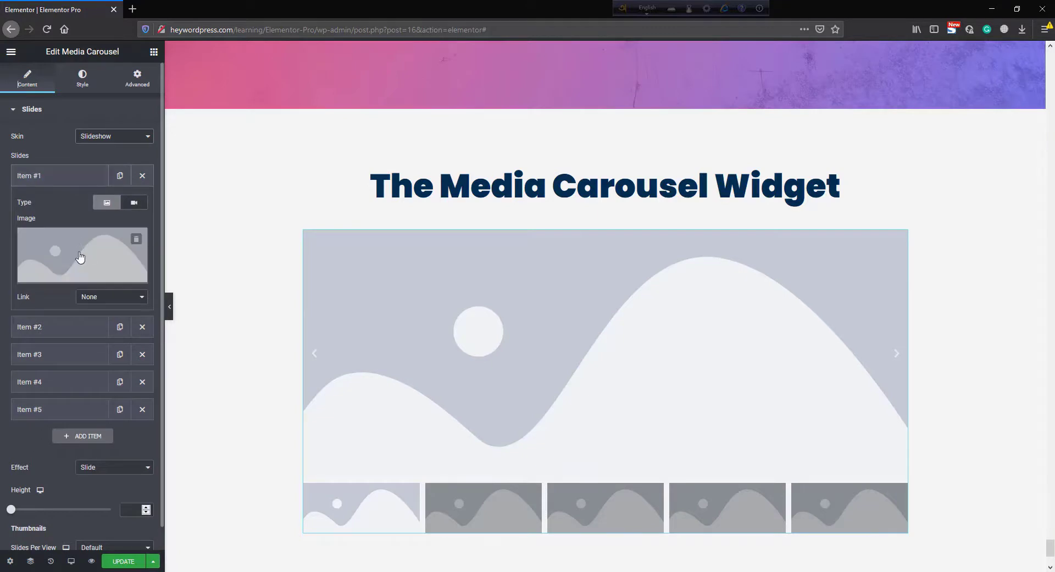
- Set Item #1's image to men-fashion-free-img.jpg from the Media Library
click(81, 258)
click(99, 96)
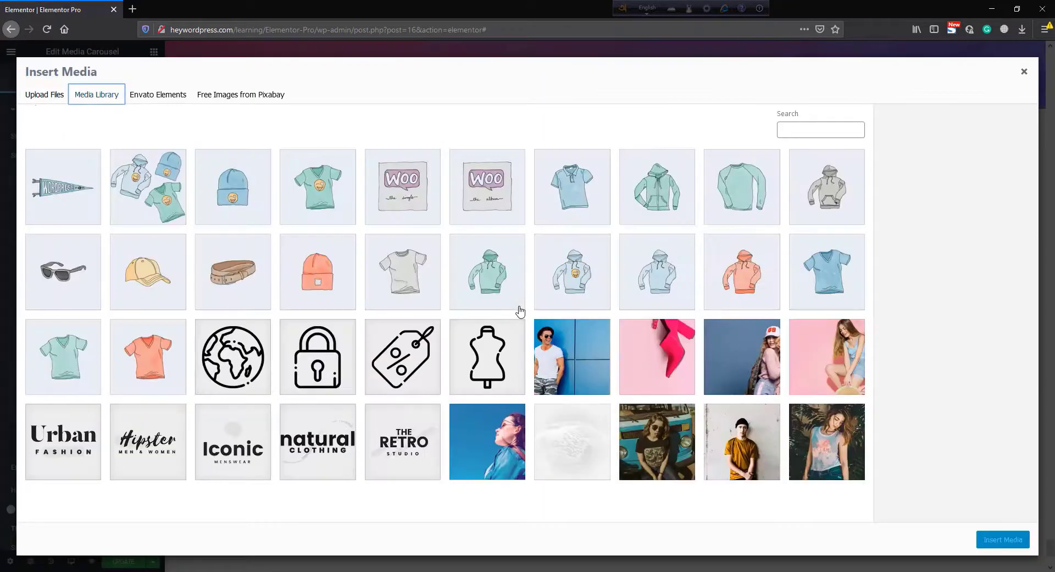
click(583, 370)
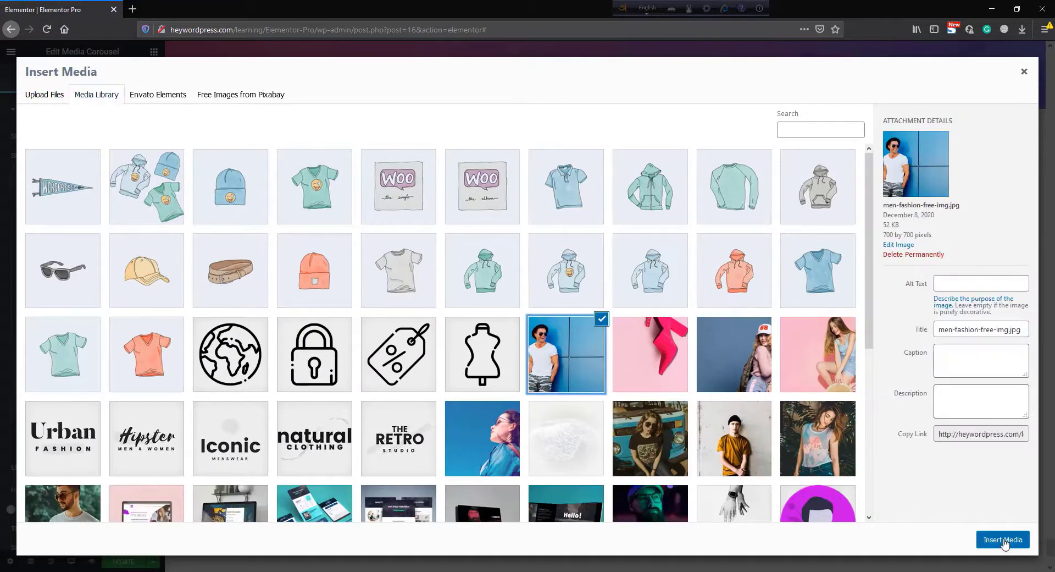
click(1002, 539)
- Open Item #2 and set its image to the photo of the woman in a white cap
click(54, 333)
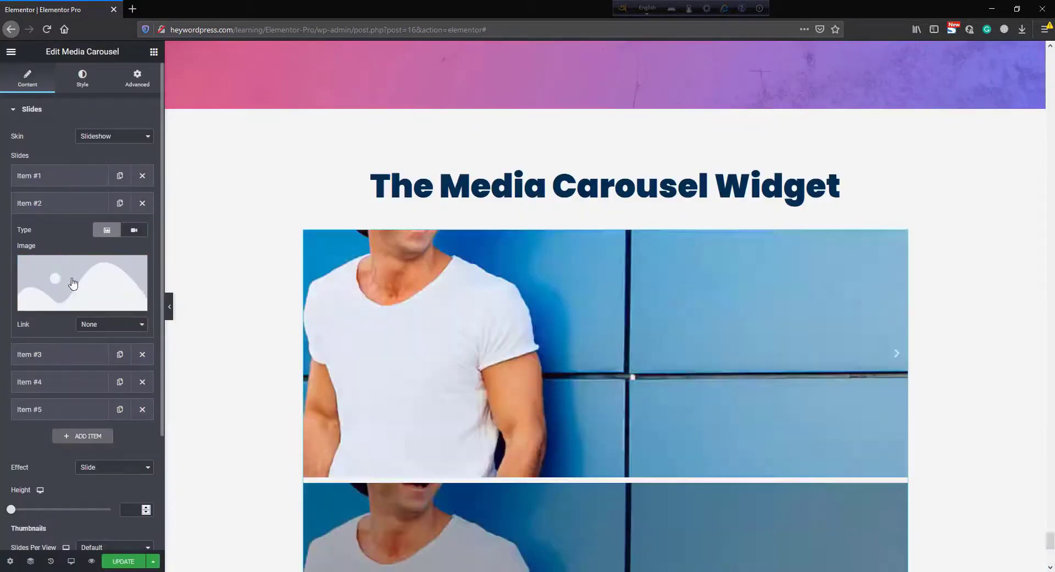
click(73, 283)
scroll(747, 290, down, 3)
click(750, 272)
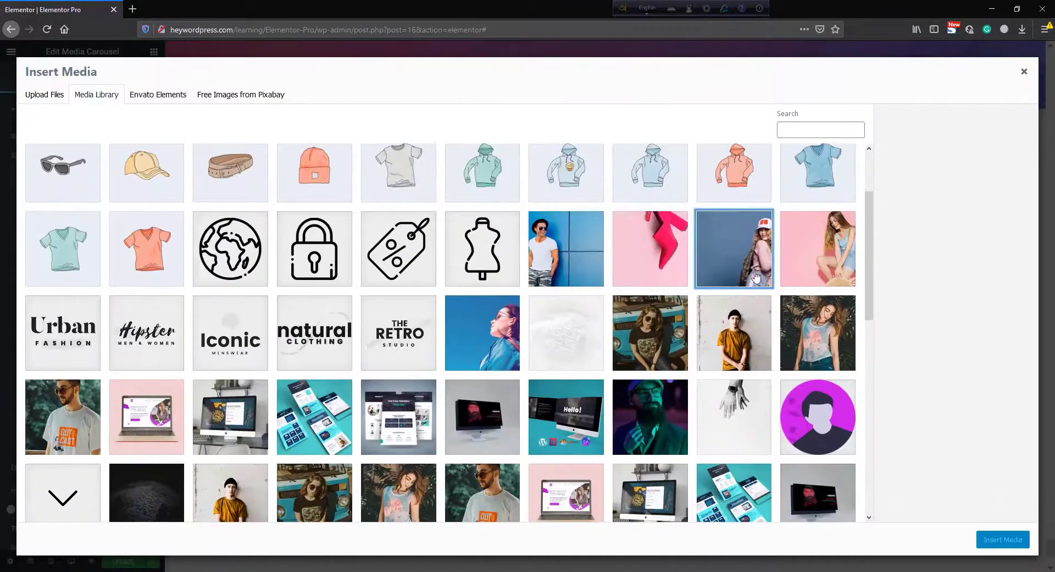
click(1003, 540)
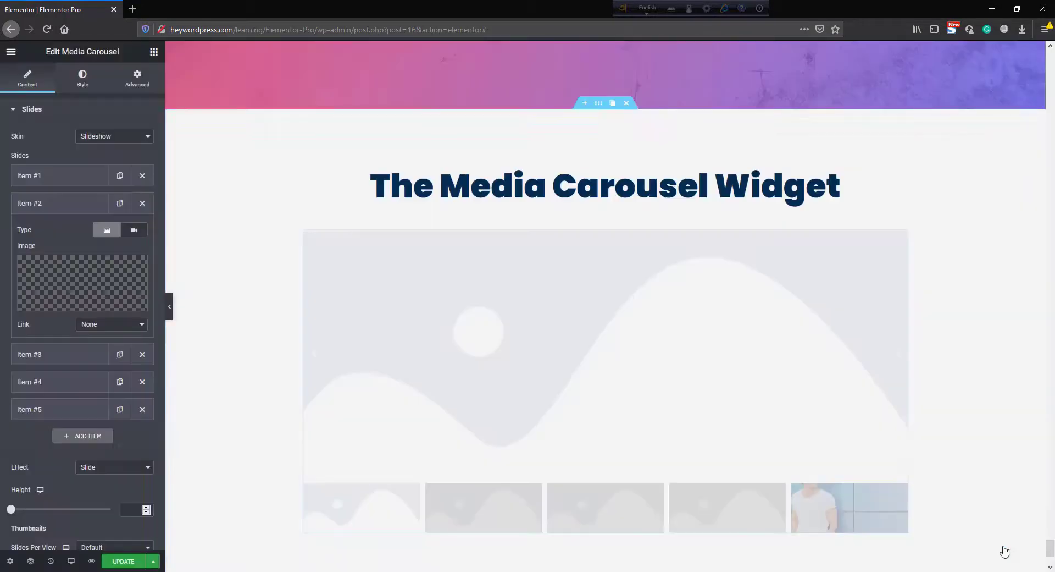
- Open Item #3 and set its image to the photo of the woman with windblown hair
click(78, 353)
click(84, 299)
scroll(594, 327, down, 2)
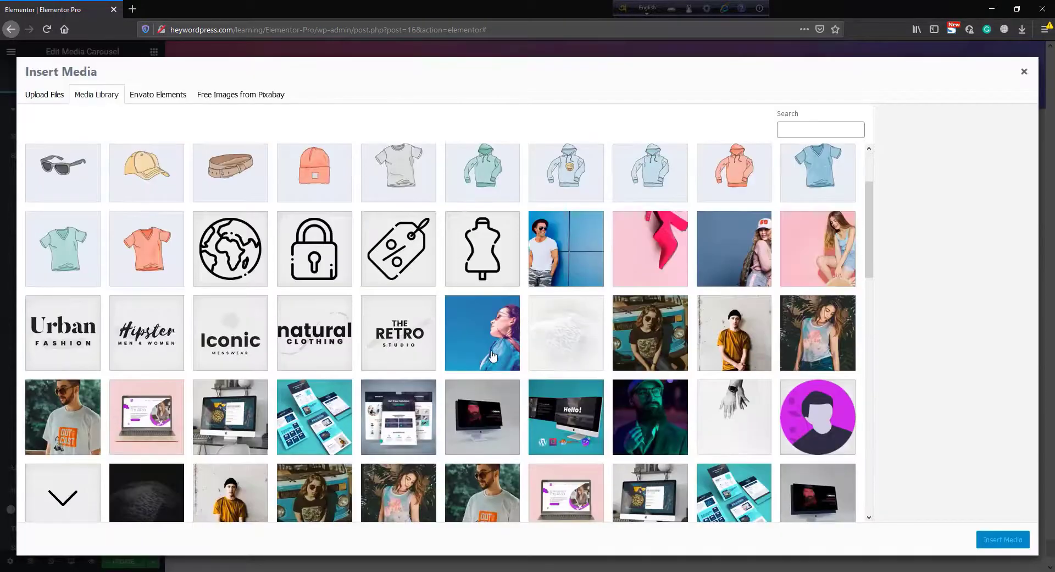
click(484, 340)
click(1004, 540)
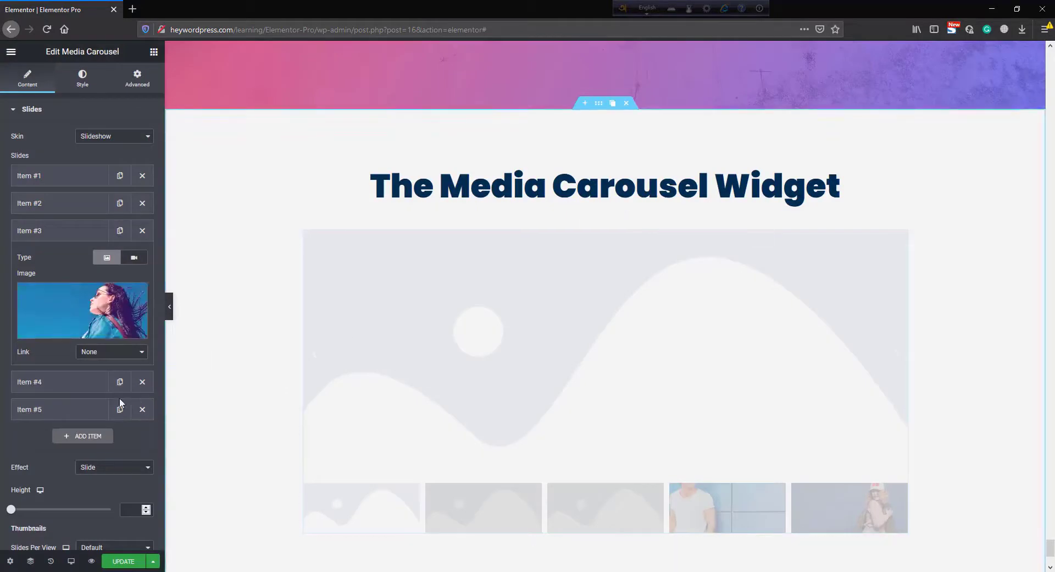
- Open Item #4 and set its image to the photo of the woman in front of a blue van
click(77, 382)
click(84, 336)
scroll(649, 385, down, 2)
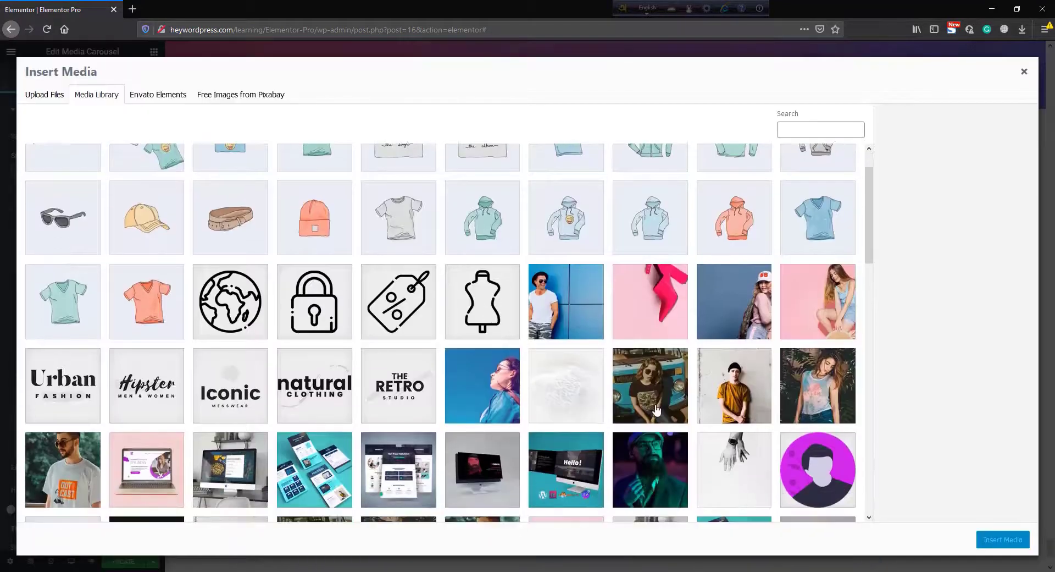
click(650, 385)
click(1013, 549)
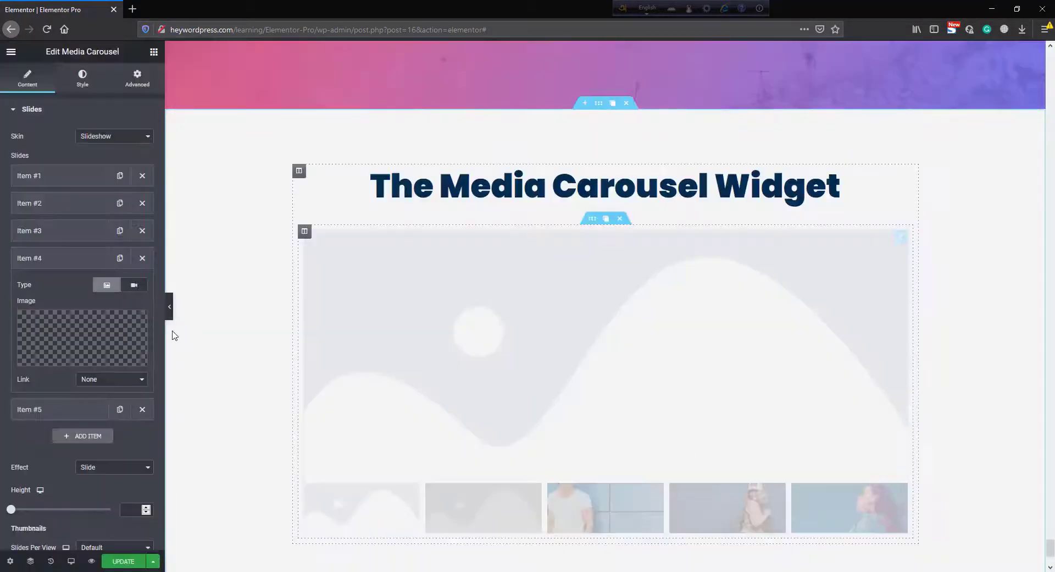
- Open Item #5 and set its image to tshirt-3.jpg
click(74, 409)
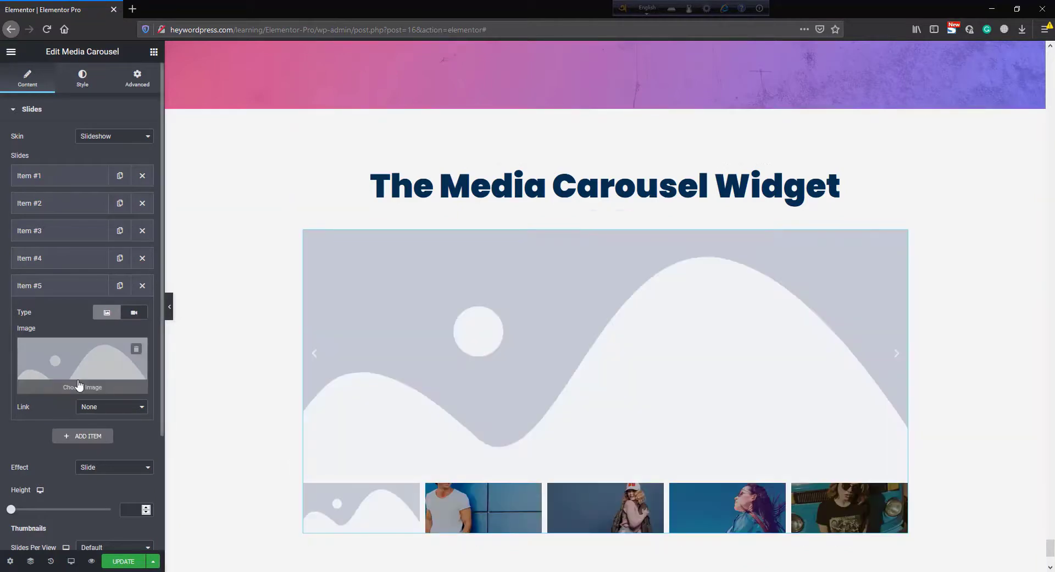
click(81, 385)
scroll(690, 442, down, 1)
scroll(689, 443, down, 2)
click(732, 336)
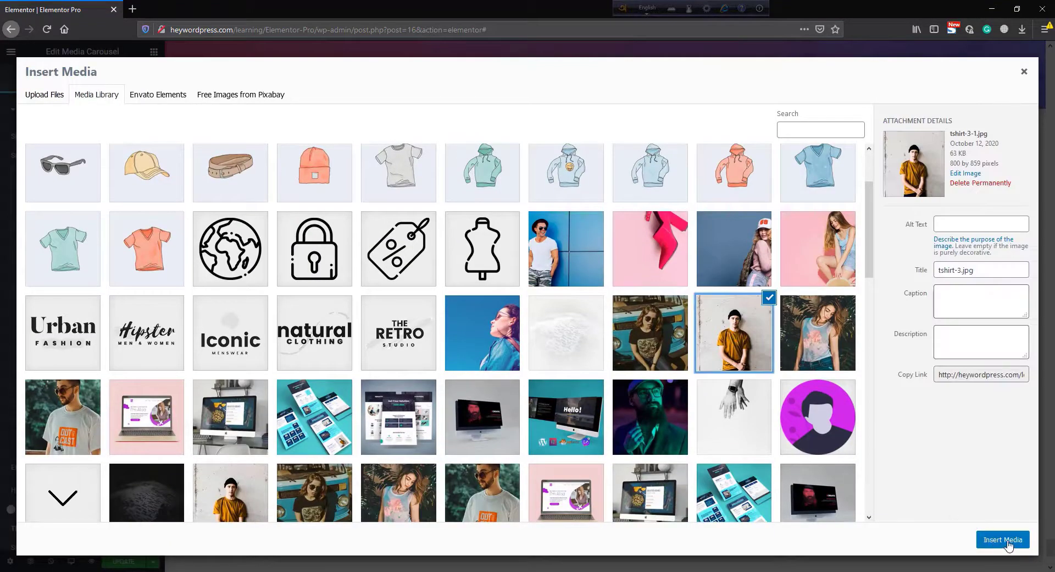
click(1003, 539)
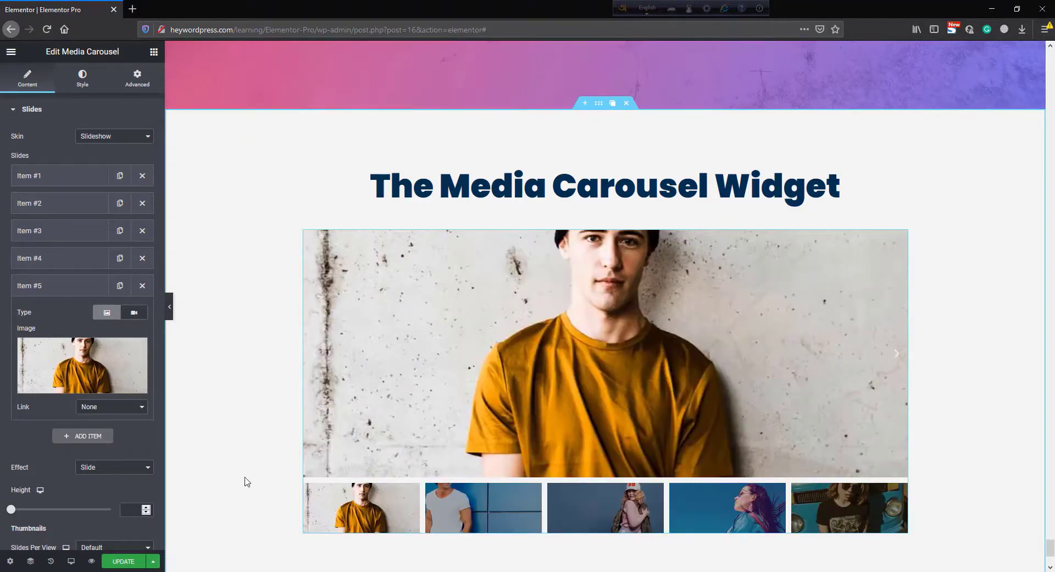
- Preview the slides by selecting different thumbnails in the carousel
click(489, 507)
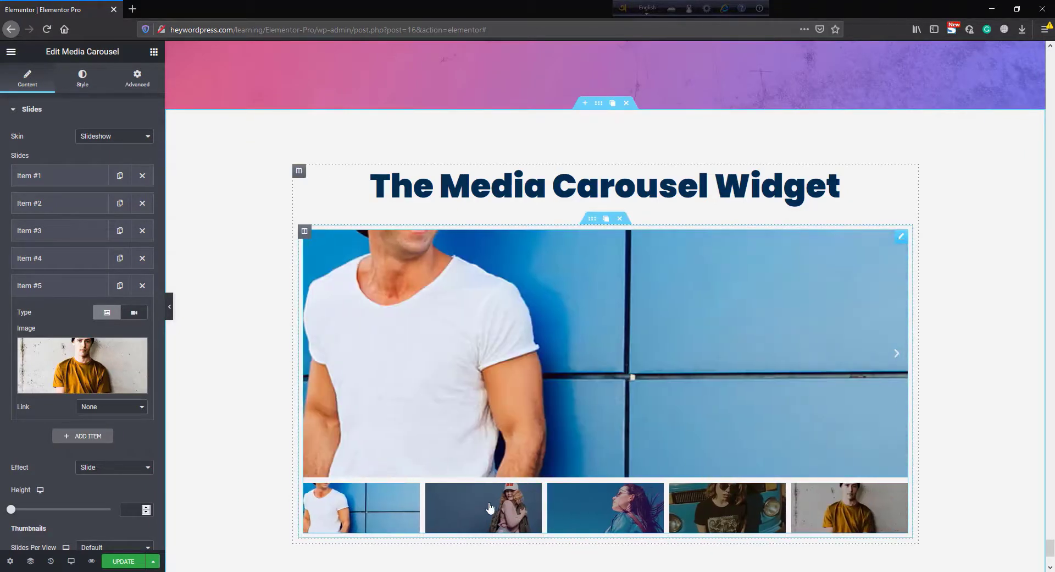
click(617, 507)
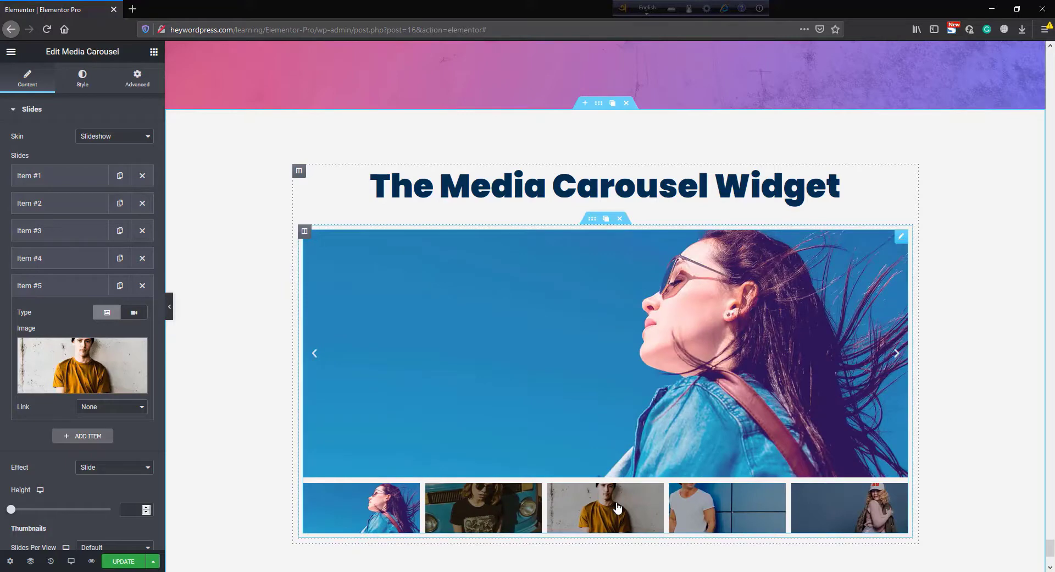
click(716, 508)
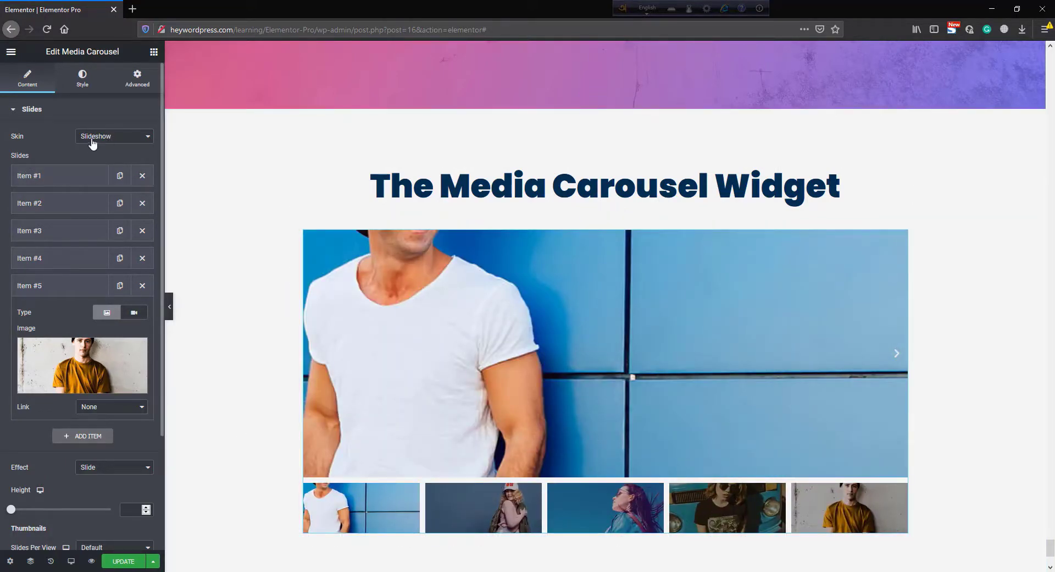
- Try the Coverflow skin, then set the carousel's skin to Carousel
click(113, 140)
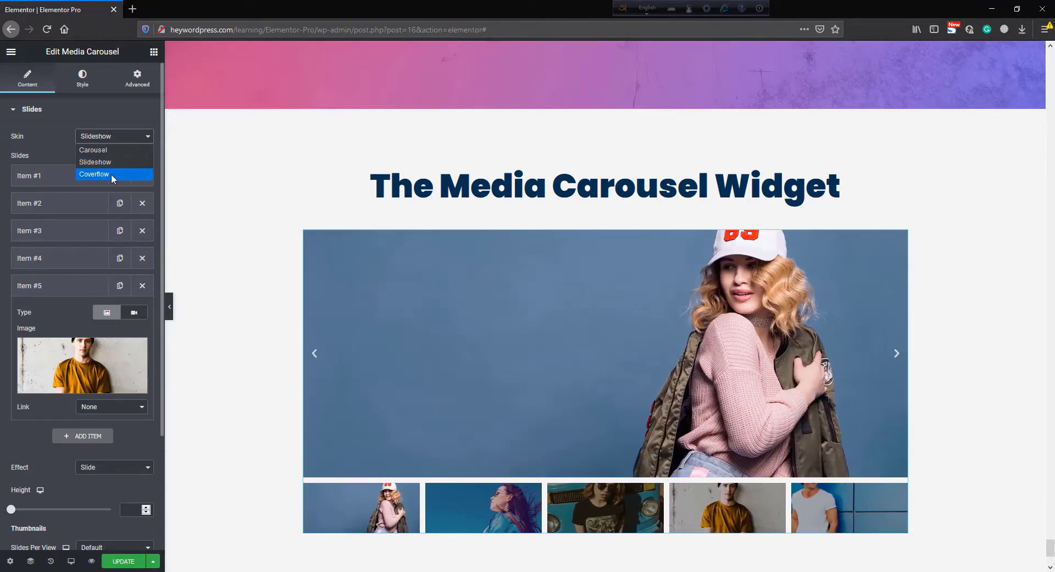
click(113, 175)
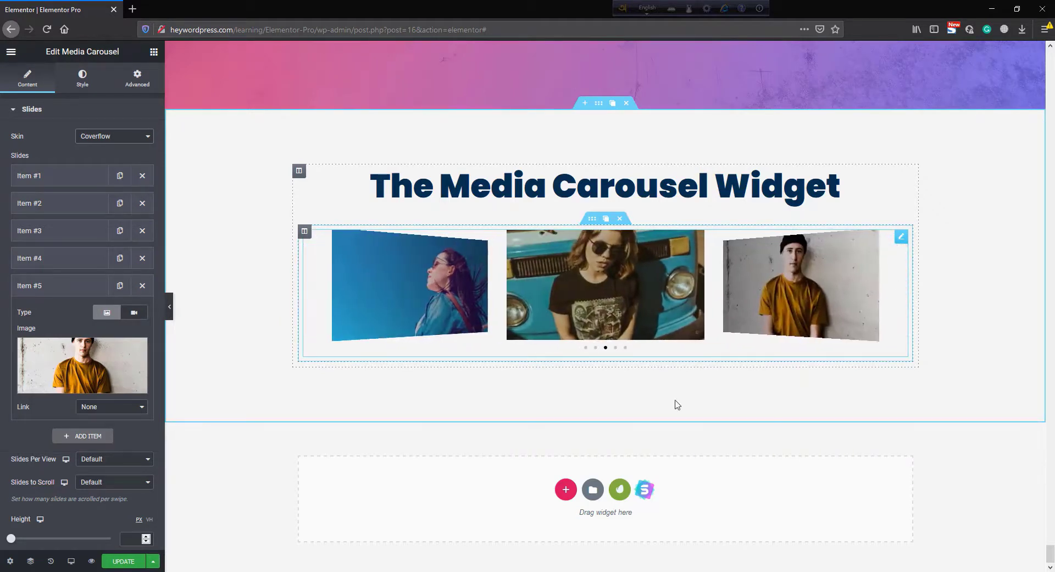
click(112, 137)
click(115, 148)
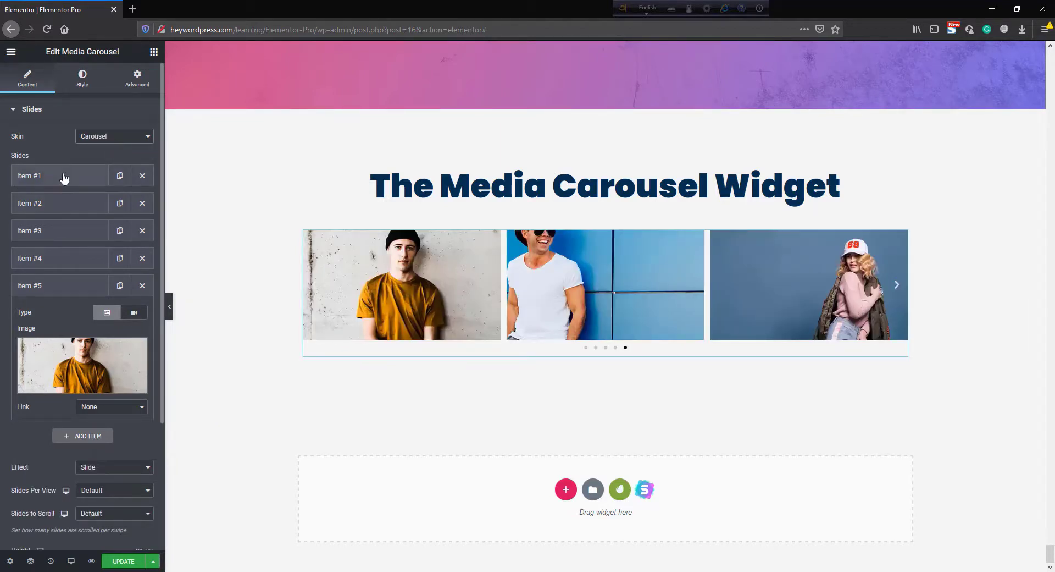
- Set Item #1's link to Media File and test it by opening and closing the first slide's lightbox
click(63, 175)
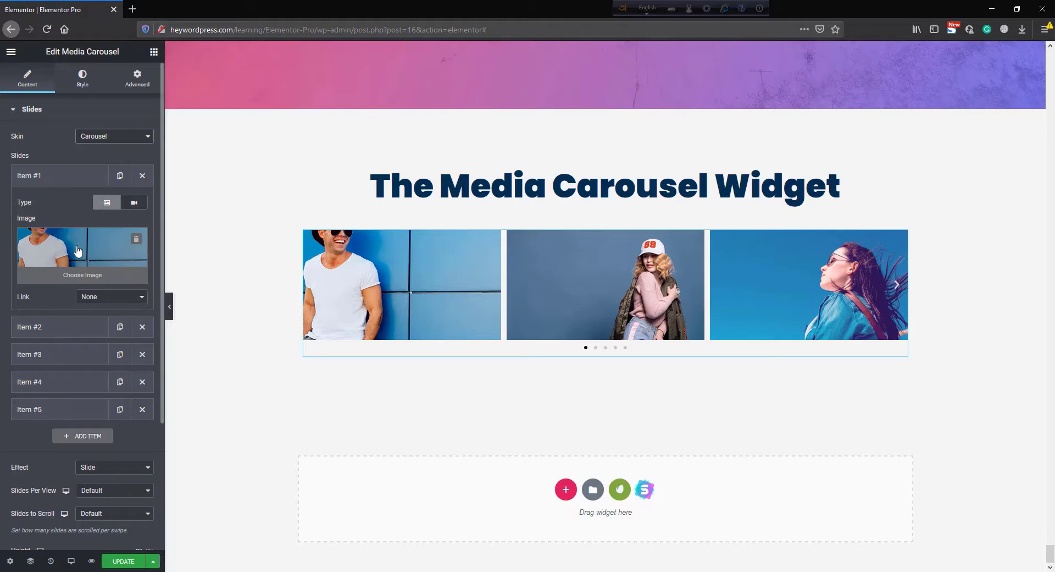
click(99, 300)
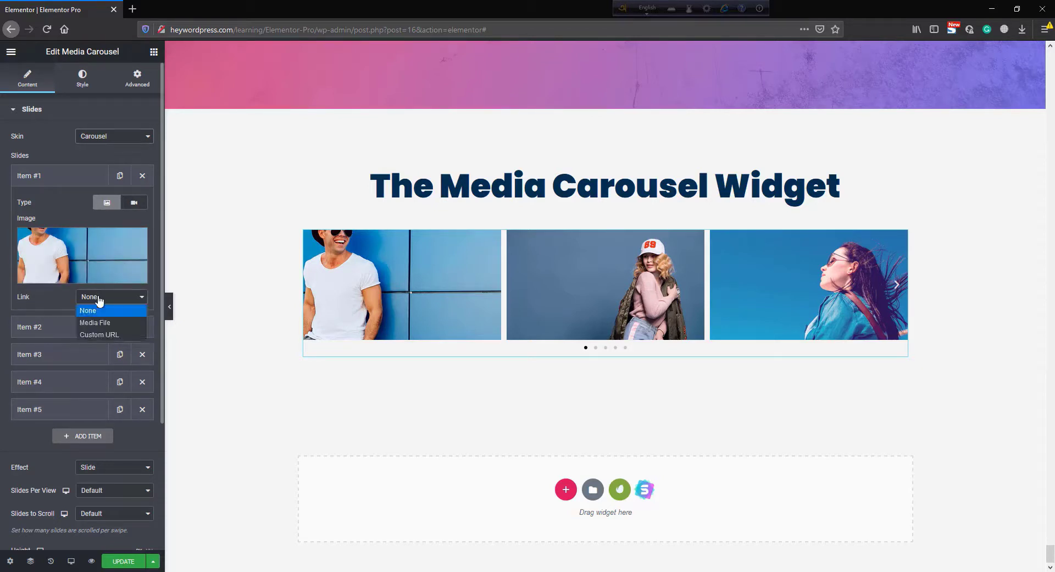
click(117, 324)
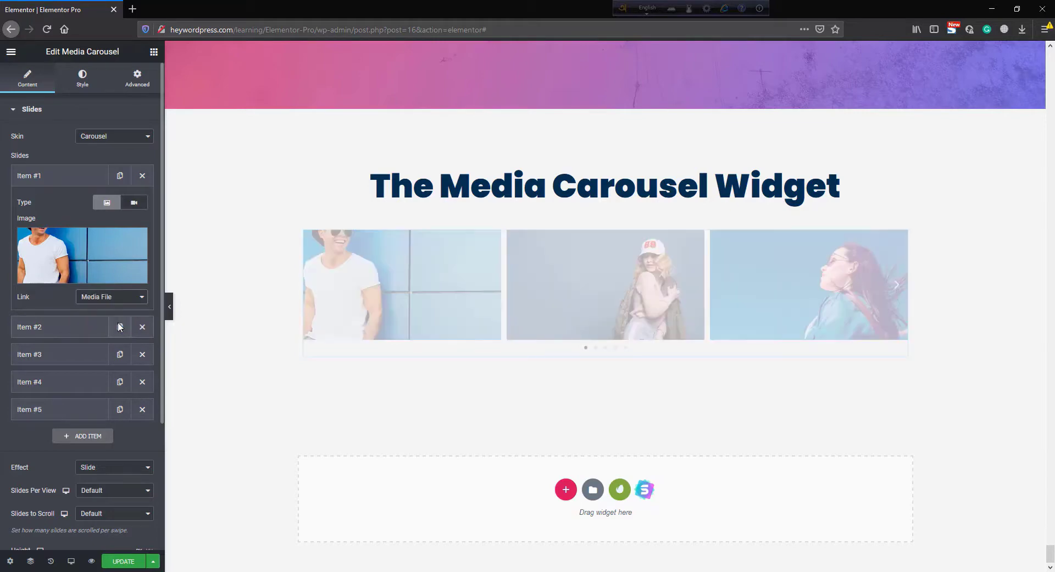
click(395, 284)
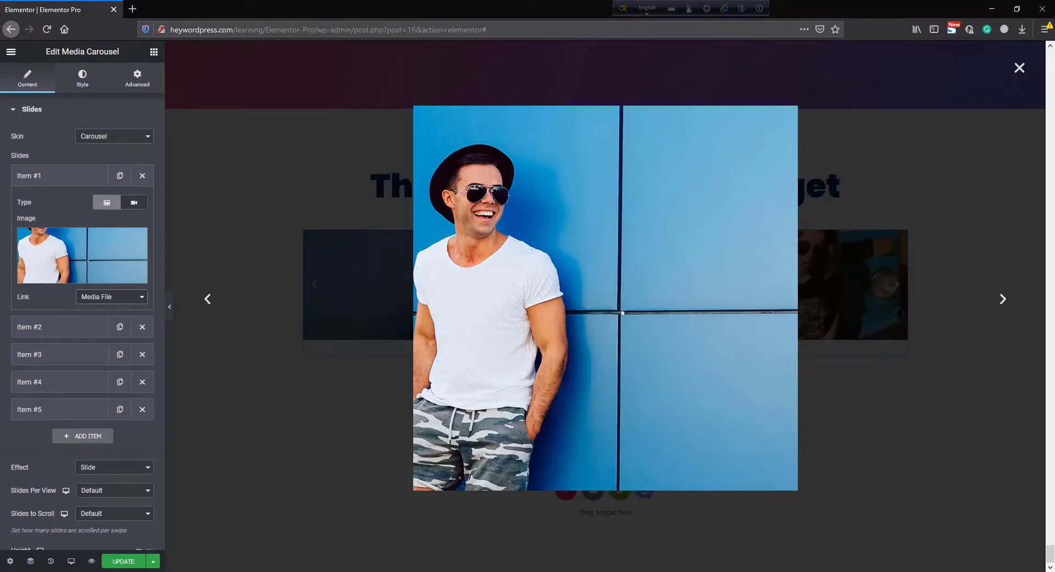
click(1020, 69)
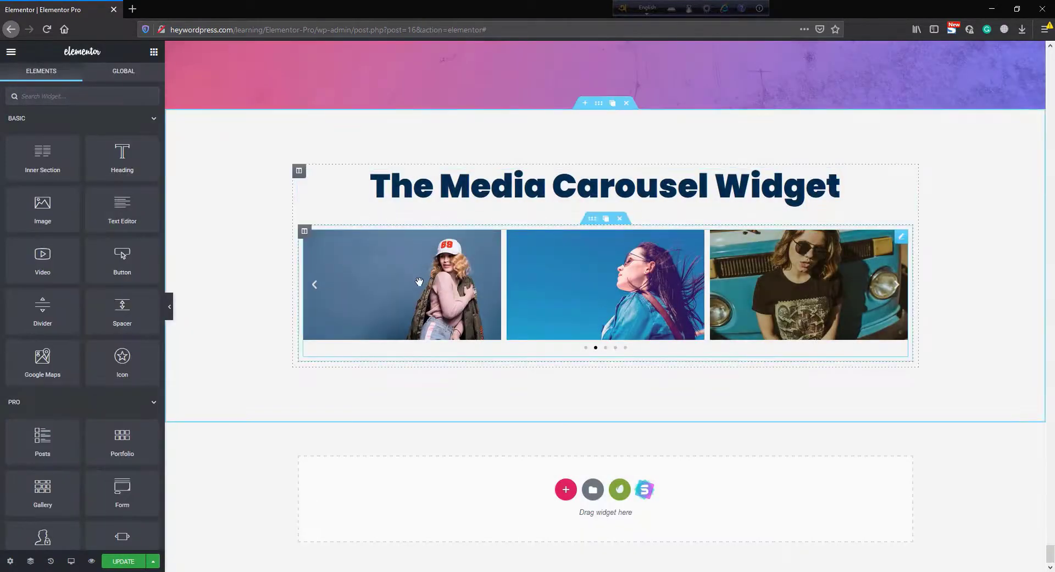
- Reselect the carousel and set Item #1's link to Custom URL
click(600, 285)
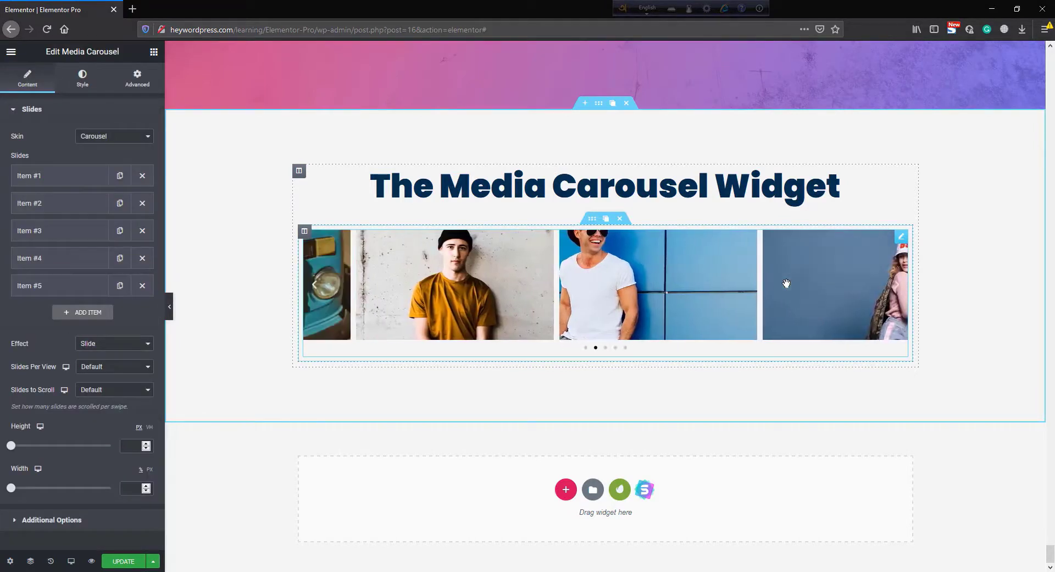
click(48, 176)
click(92, 300)
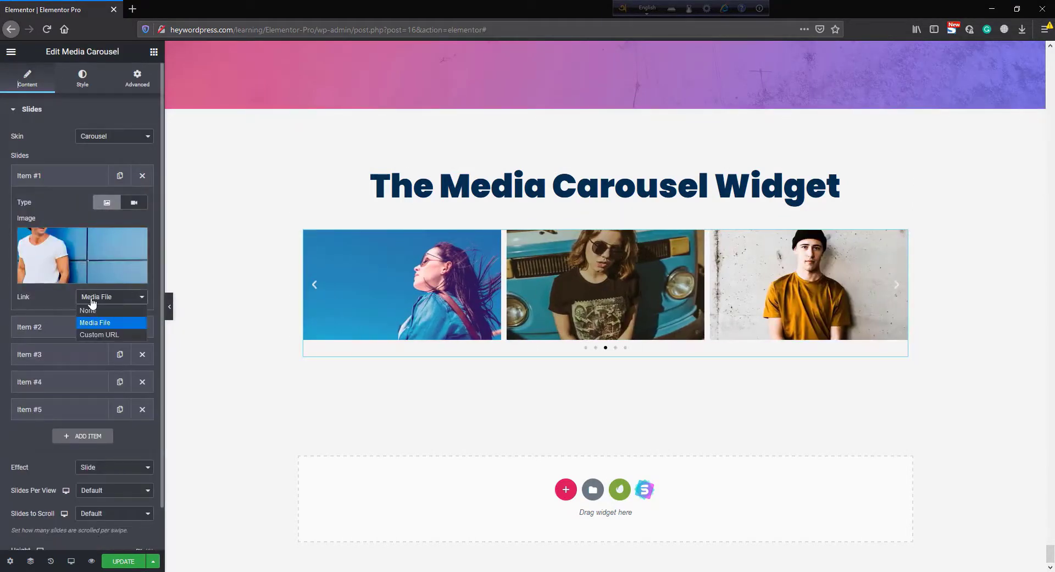
click(104, 335)
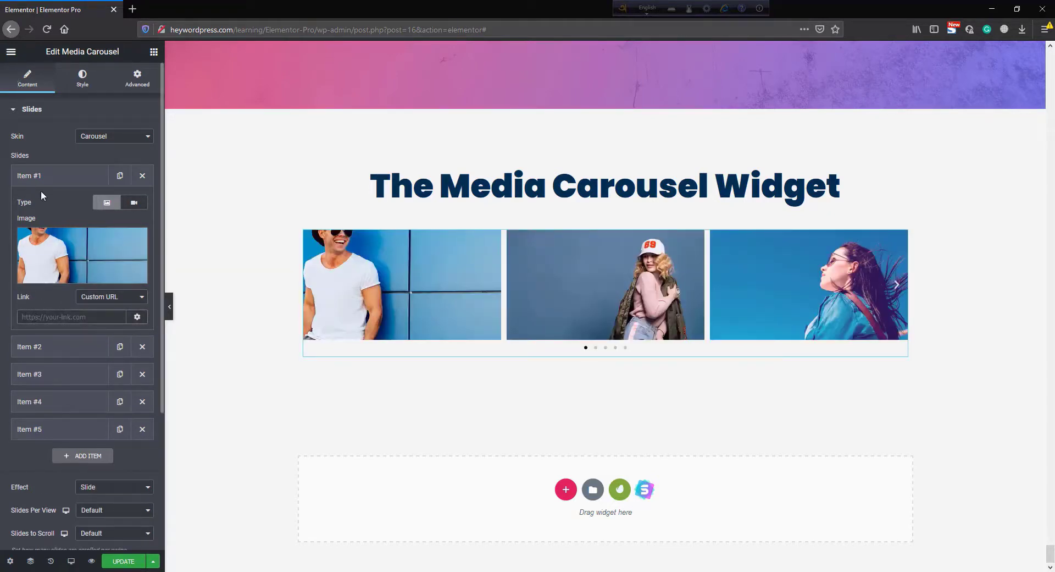
- Switch Item #1's type to video and back to image, then collapse the item
click(133, 202)
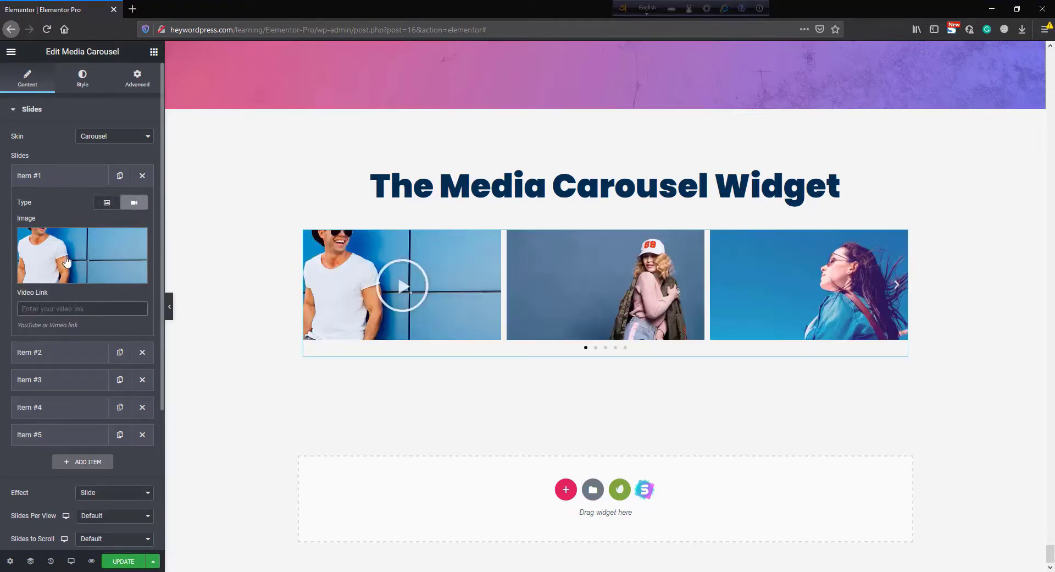
click(103, 203)
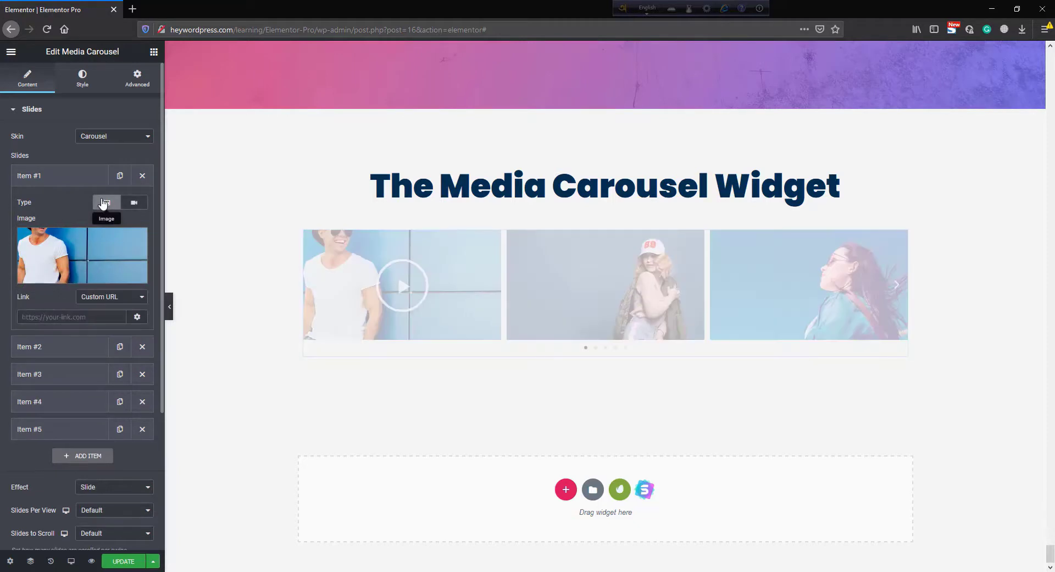
click(66, 177)
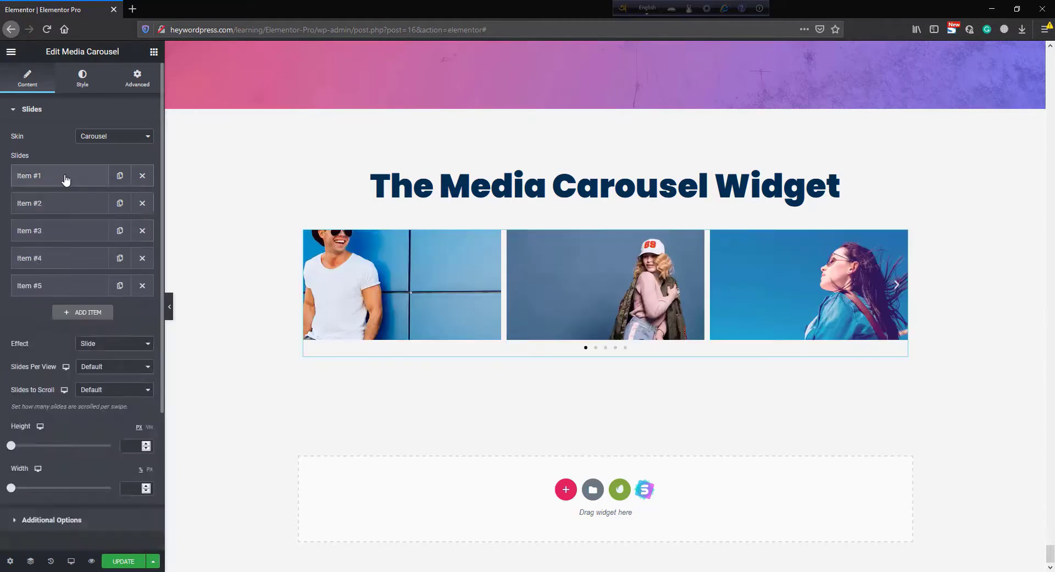
- Add a sixth slide and set its image to the photo of the woman in a DREAM tank top
click(84, 314)
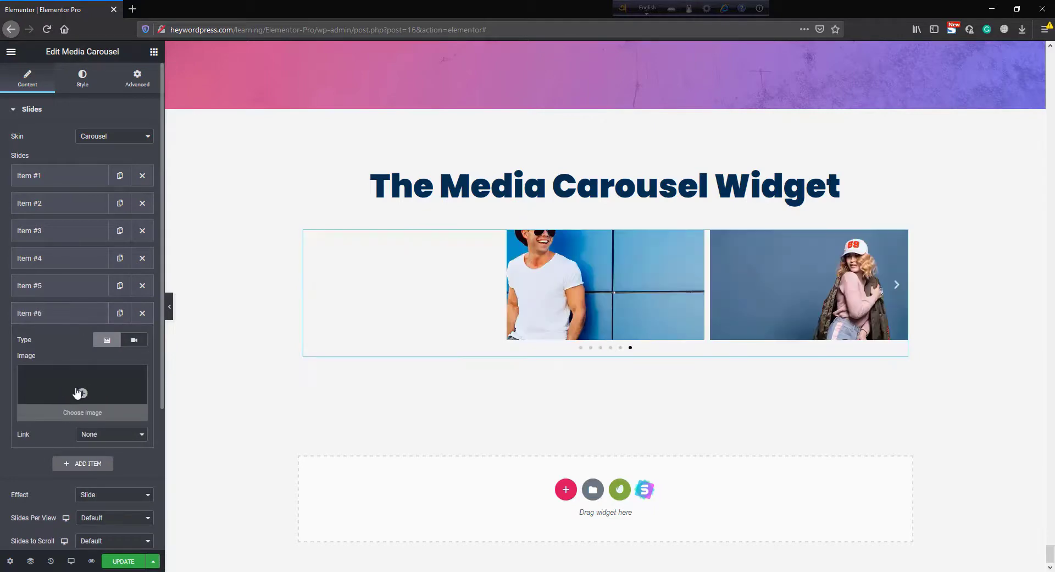
click(77, 392)
scroll(708, 297, down, 3)
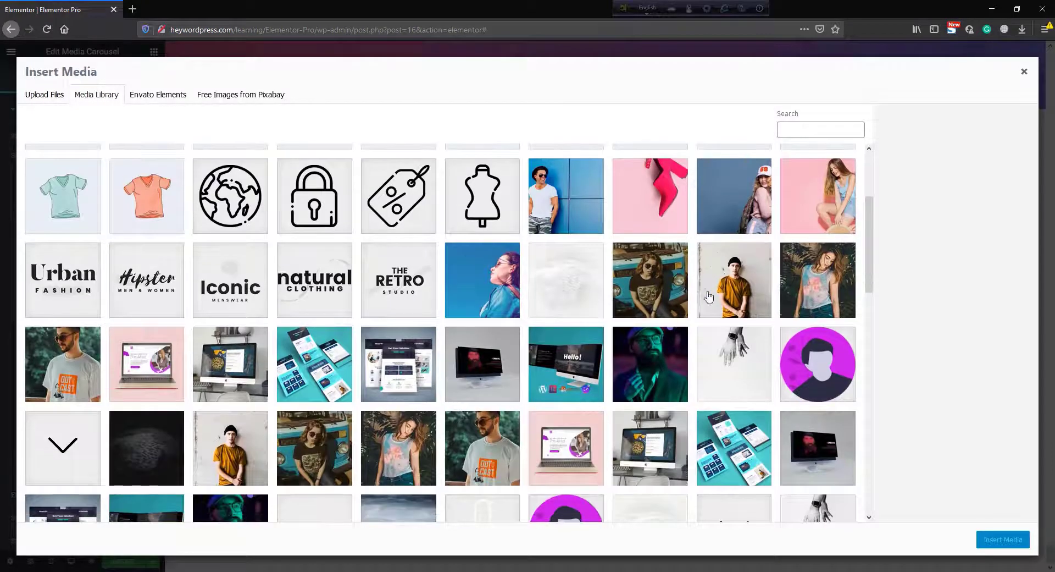
click(809, 280)
click(995, 540)
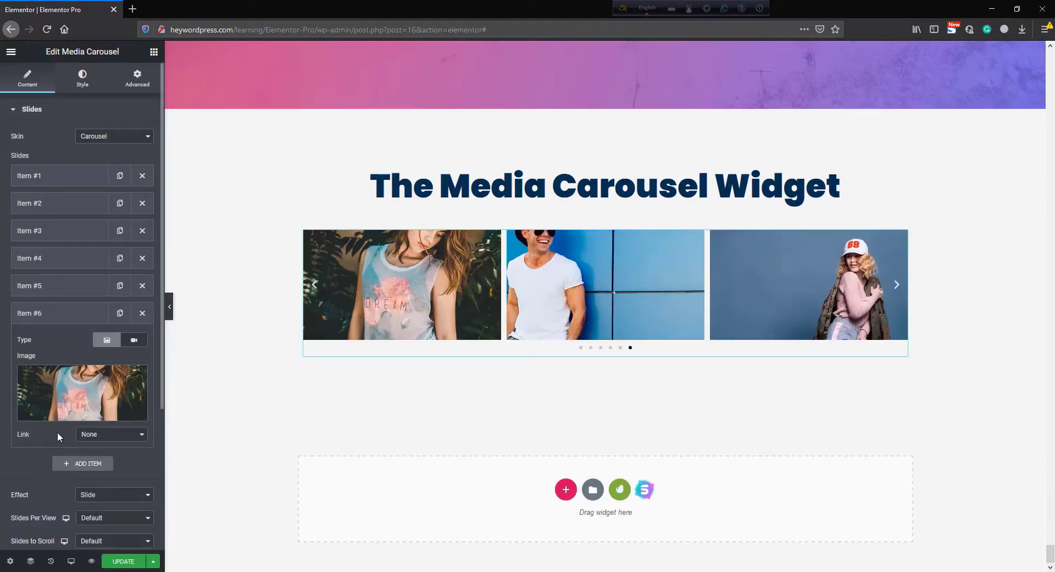
- Set Item #6's link to Media File
click(107, 435)
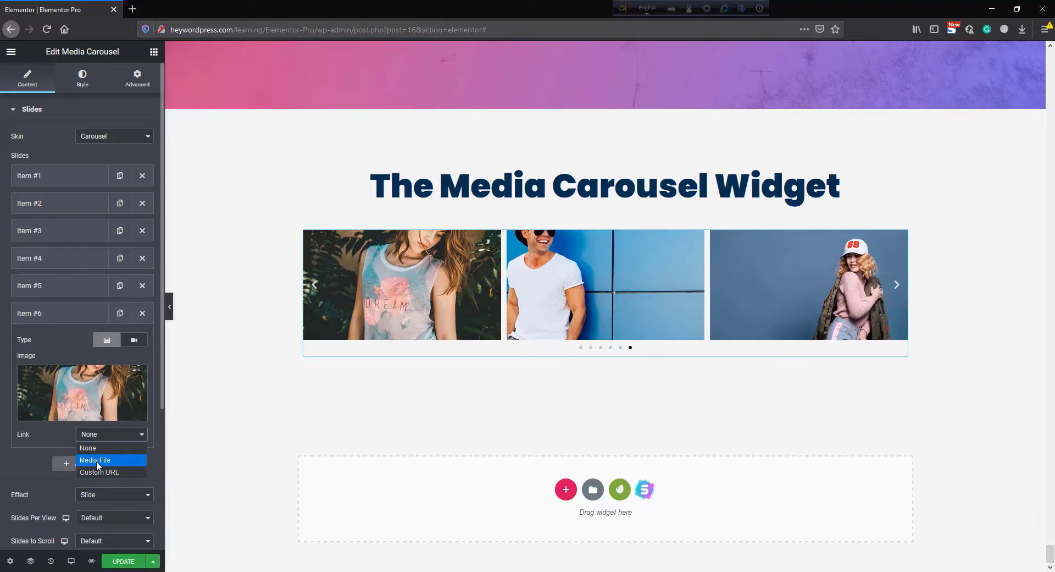
click(97, 461)
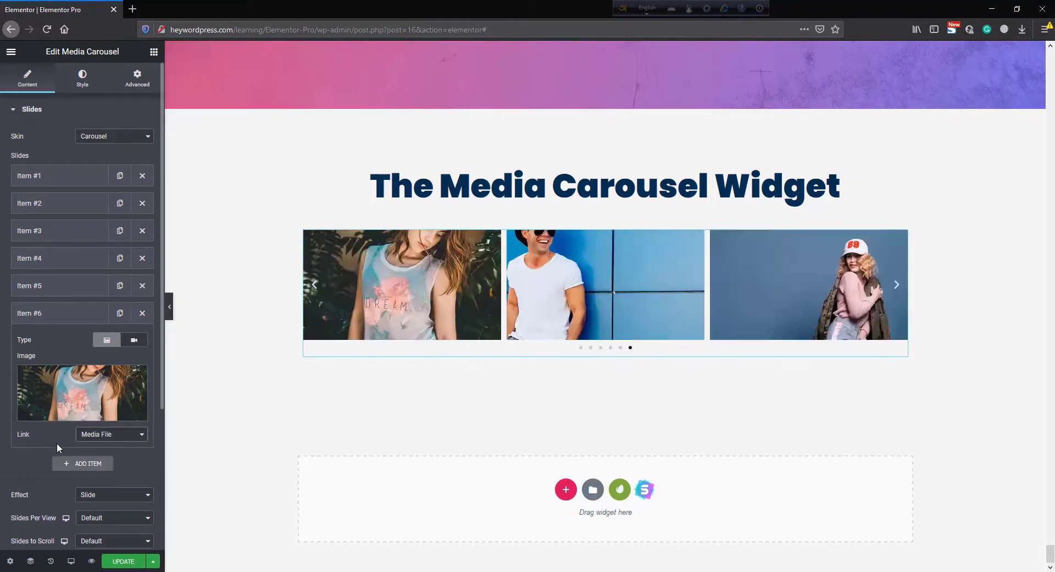
scroll(58, 437, down, 3)
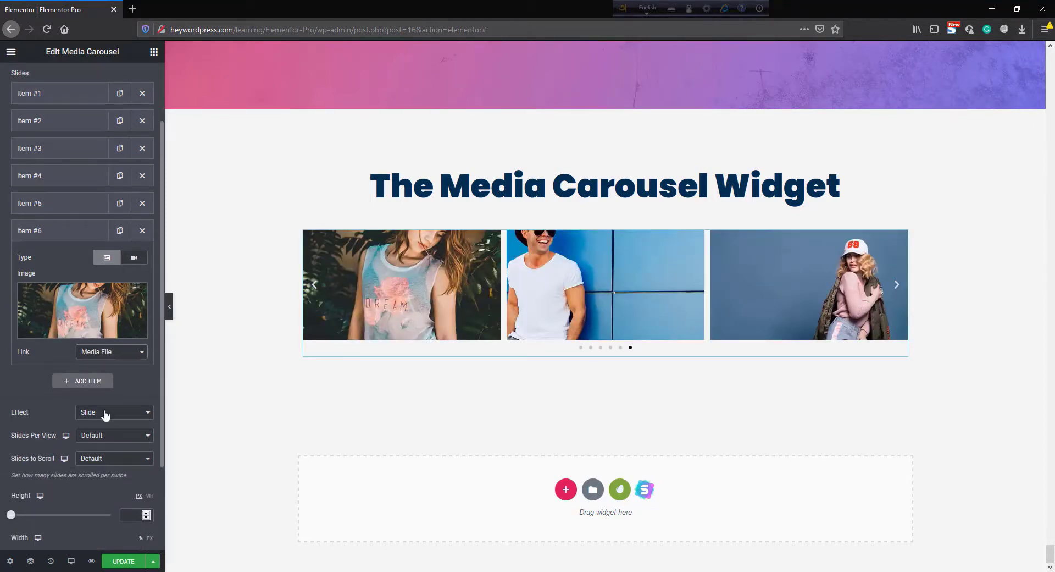
- Try the Fade effect, then set the carousel's effect to Cube and advance one slide to preview it
click(102, 415)
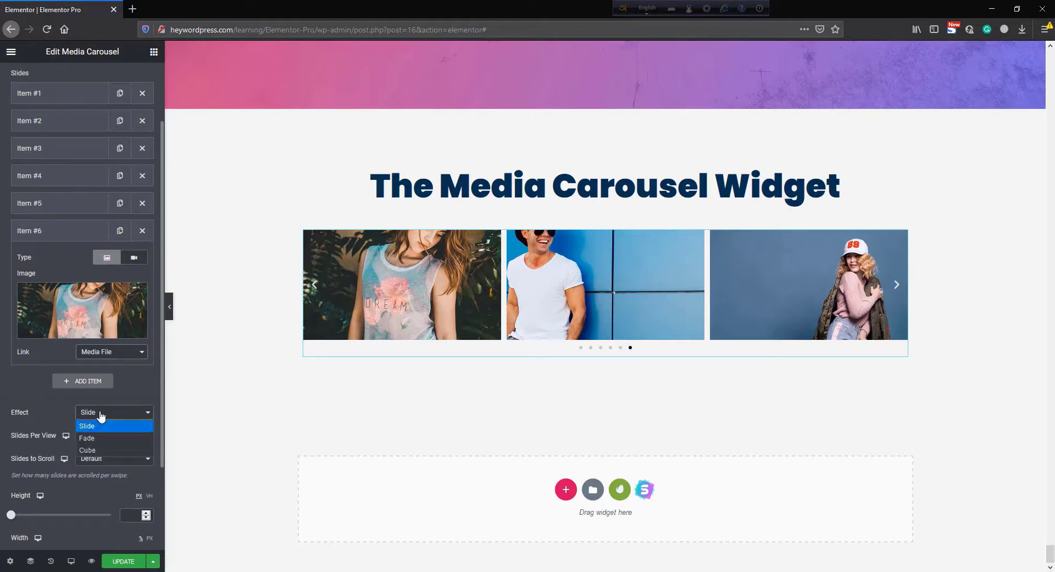
click(103, 438)
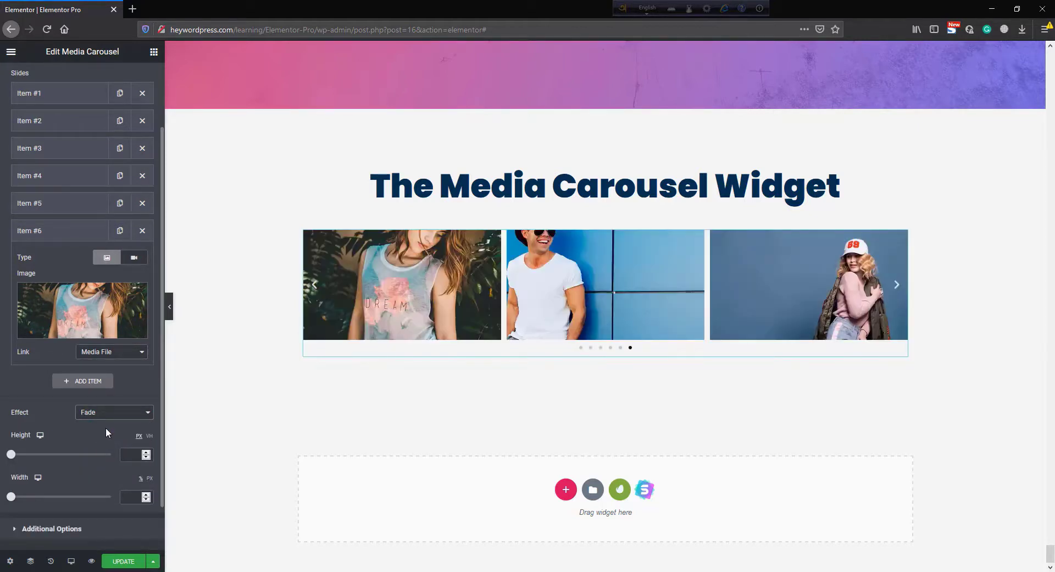
click(113, 412)
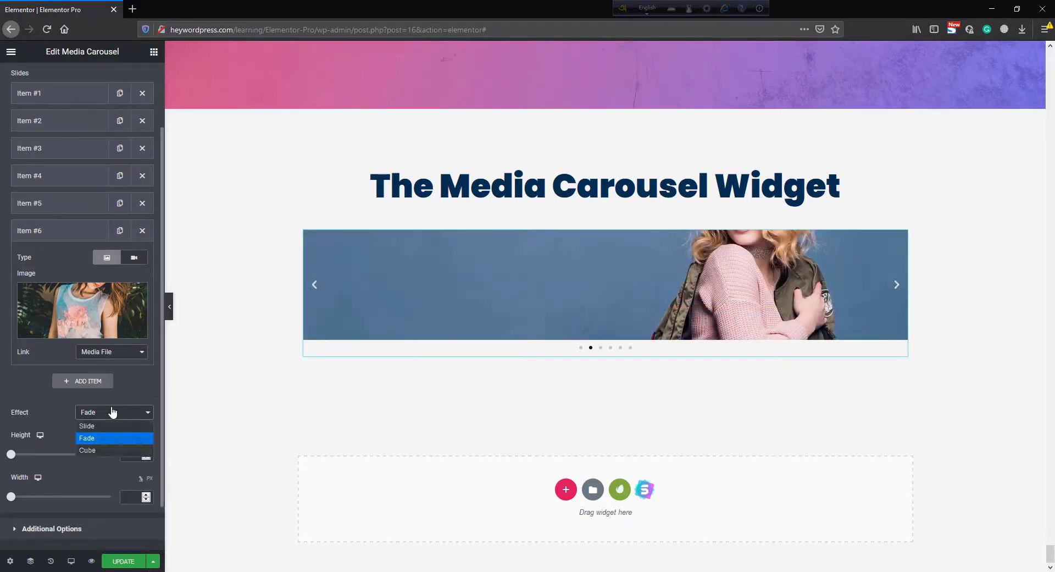
click(97, 450)
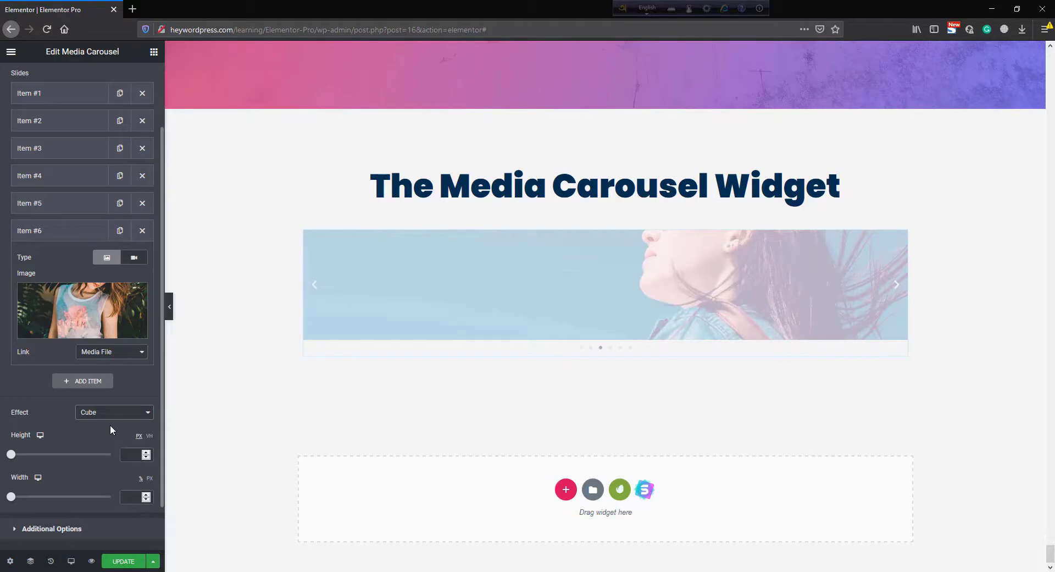
click(894, 286)
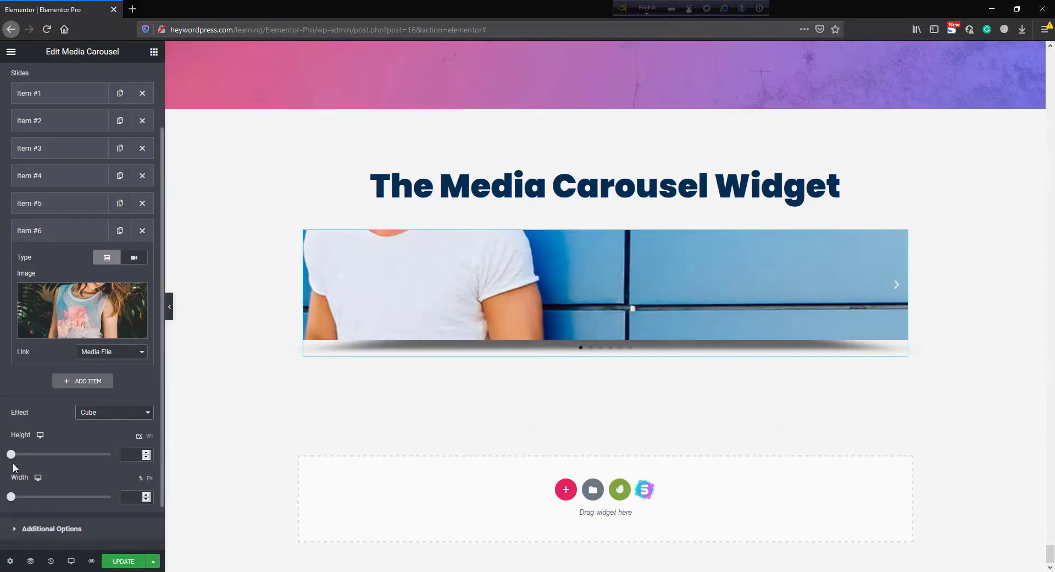
- Set the carousel height to about 486 px and page through the slides
drag(13, 455, 53, 456)
scroll(275, 361, down, 3)
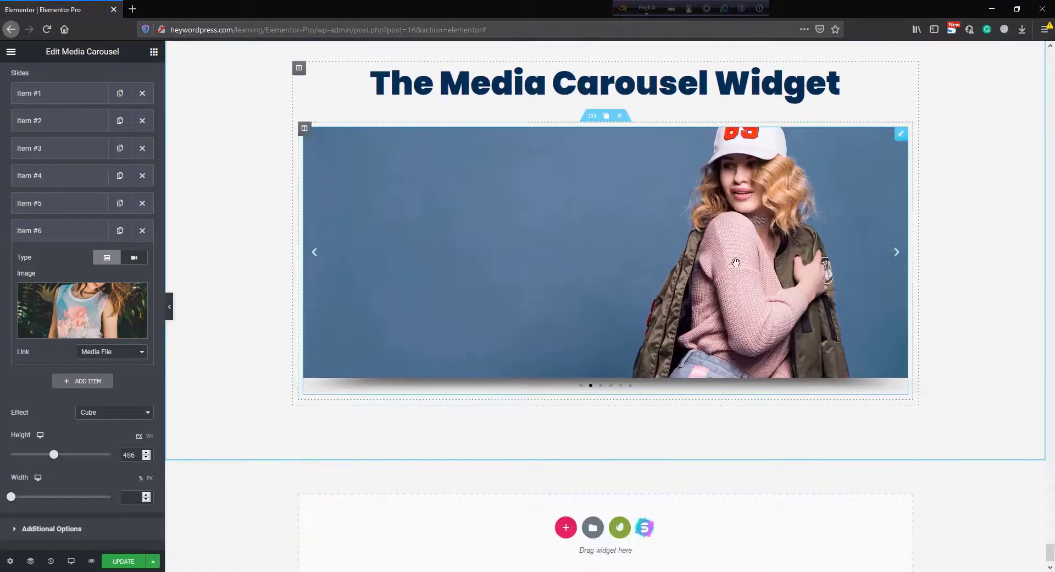
click(897, 254)
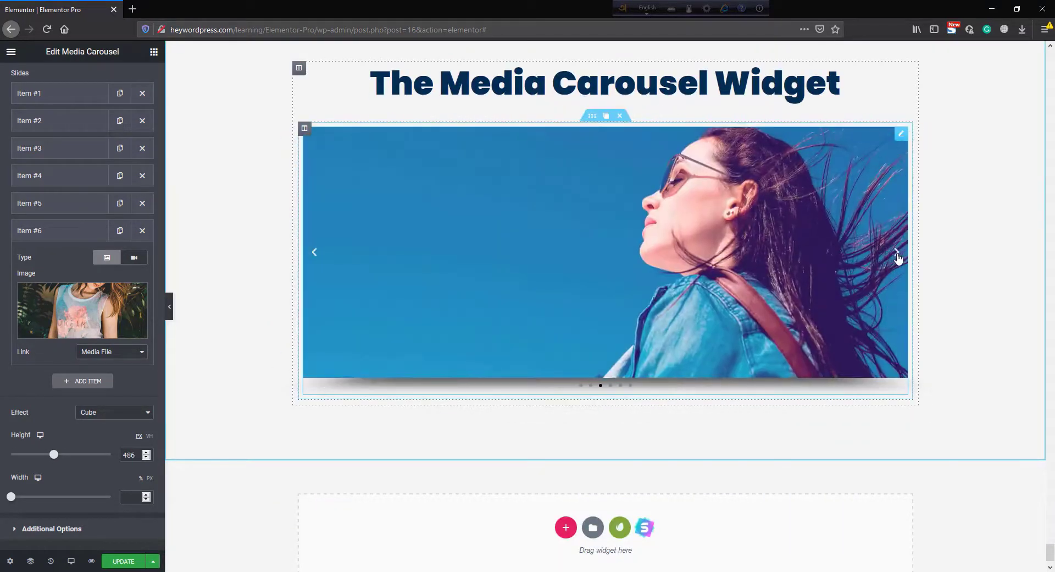
click(898, 254)
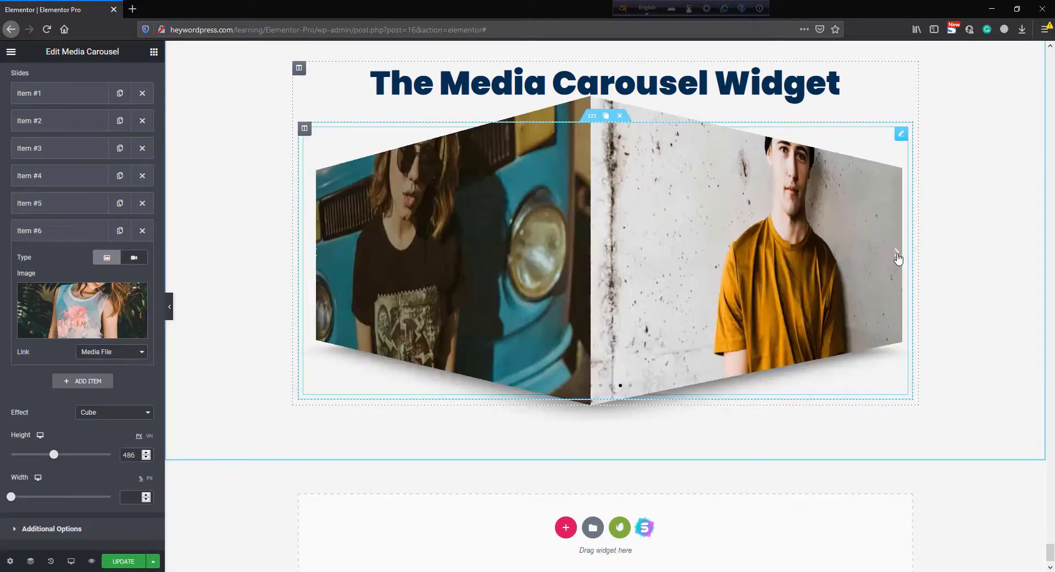
- Set the carousel width to about 68 and page through the slides
scroll(91, 432, down, 1)
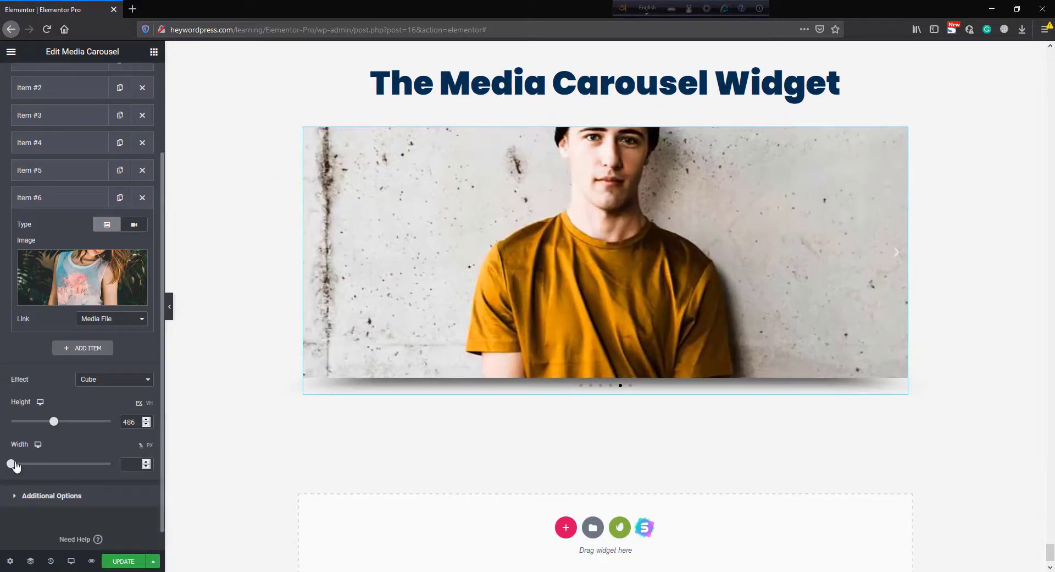
drag(11, 464, 47, 465)
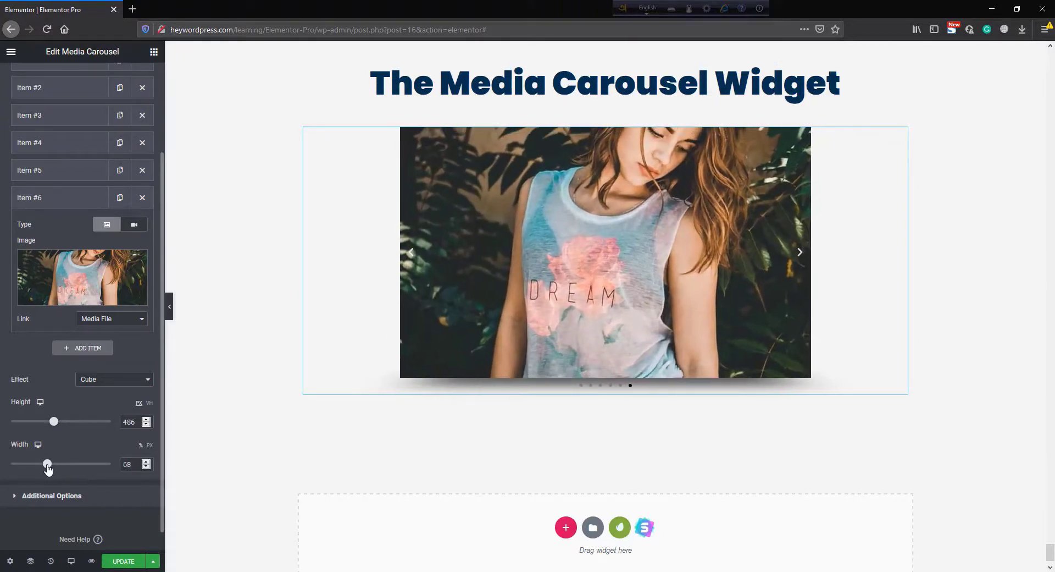
click(800, 254)
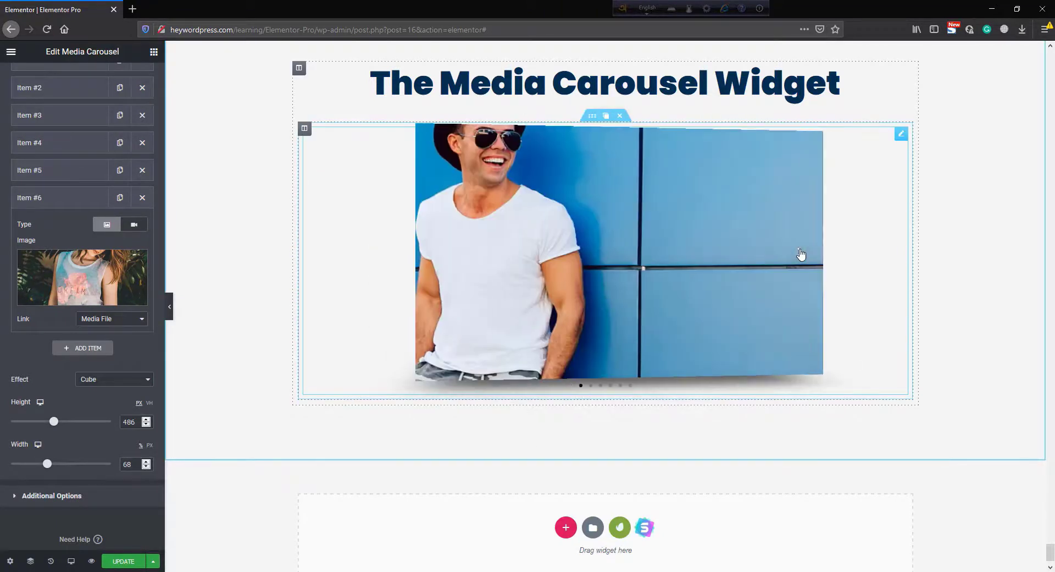
click(802, 257)
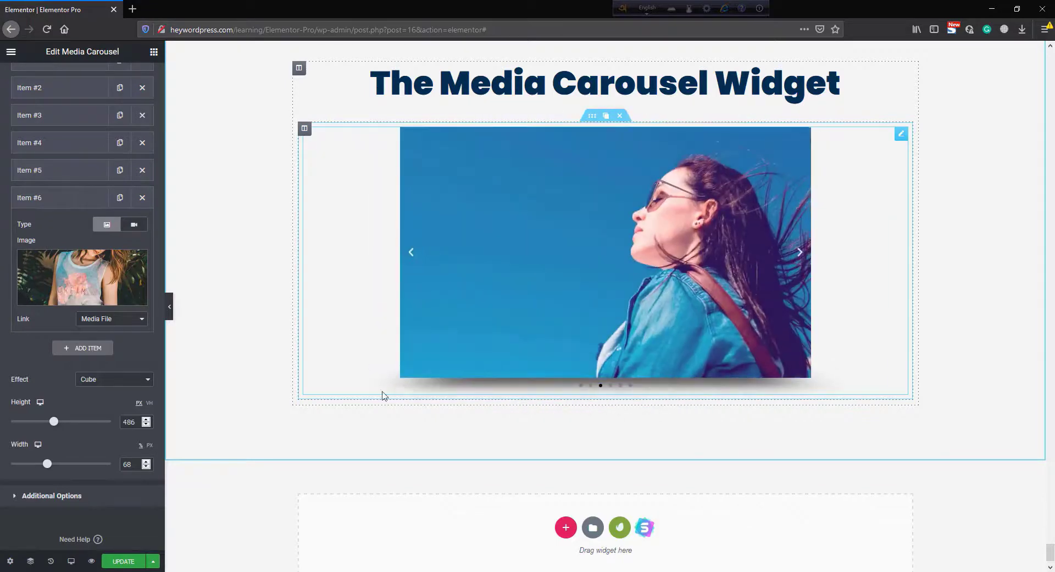
scroll(115, 506, down, 1)
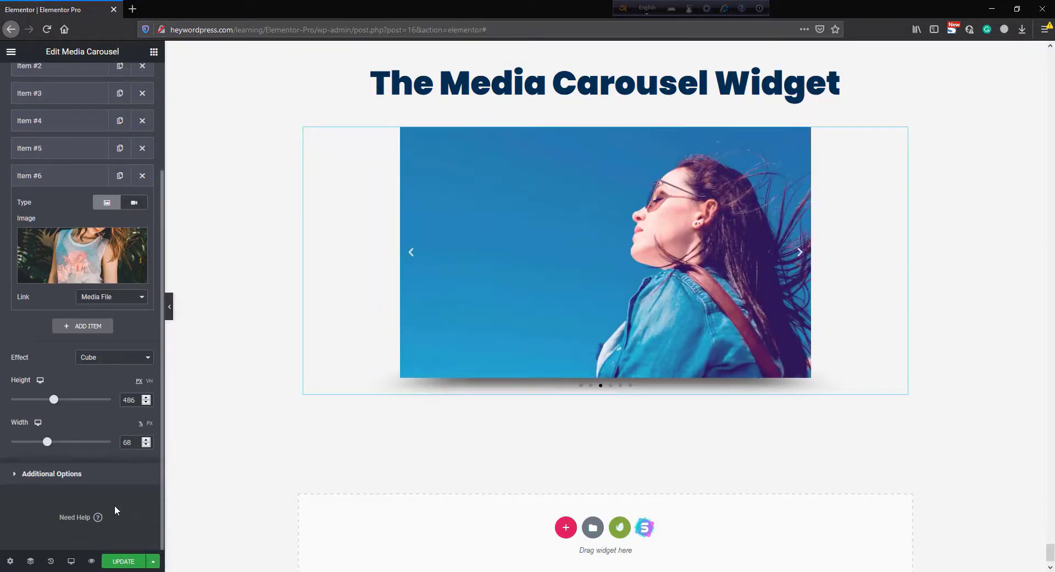
- Open the additional options and set pagination to Fraction
click(81, 479)
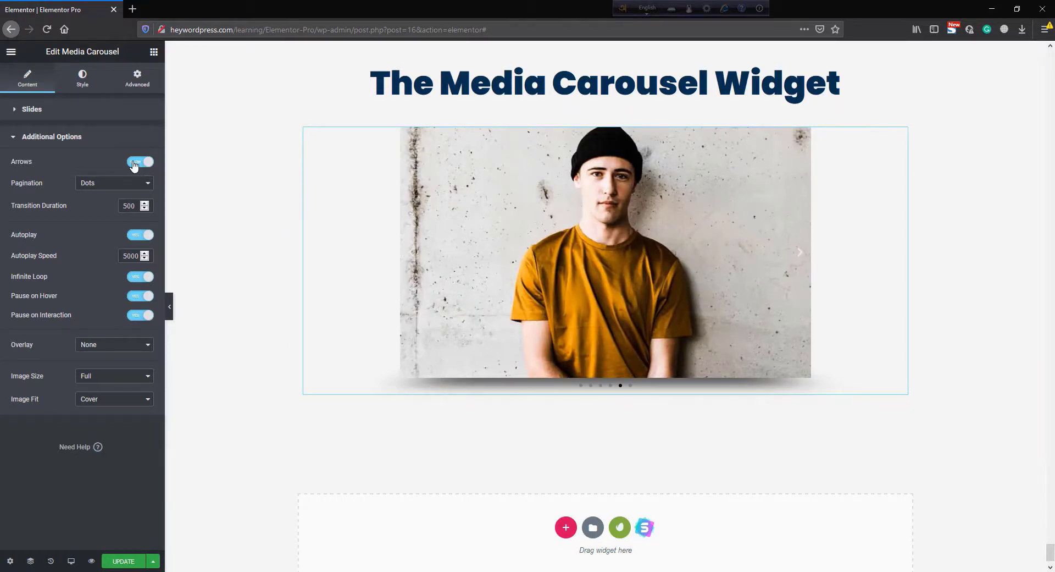
click(113, 183)
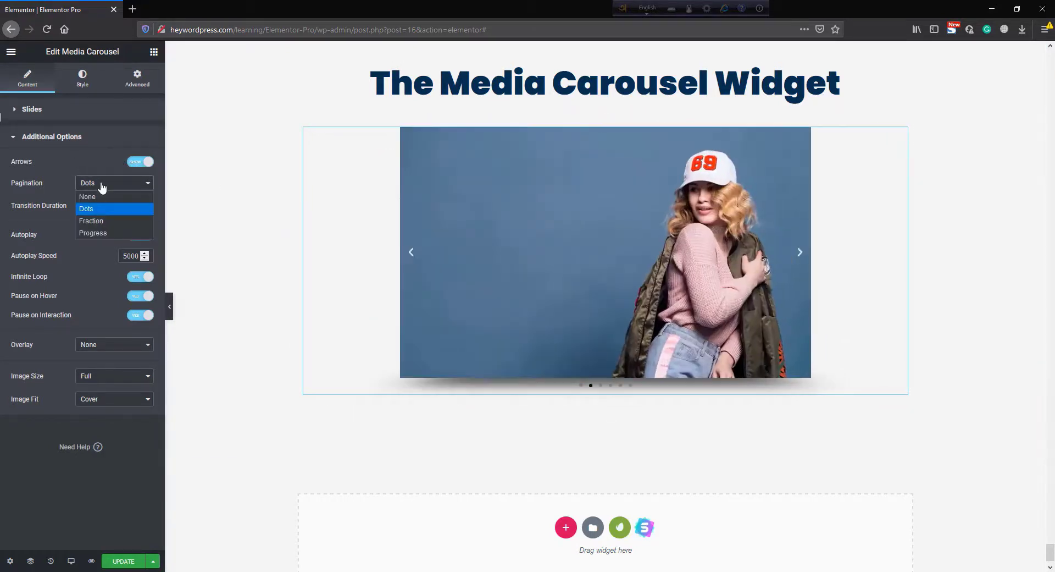
click(103, 221)
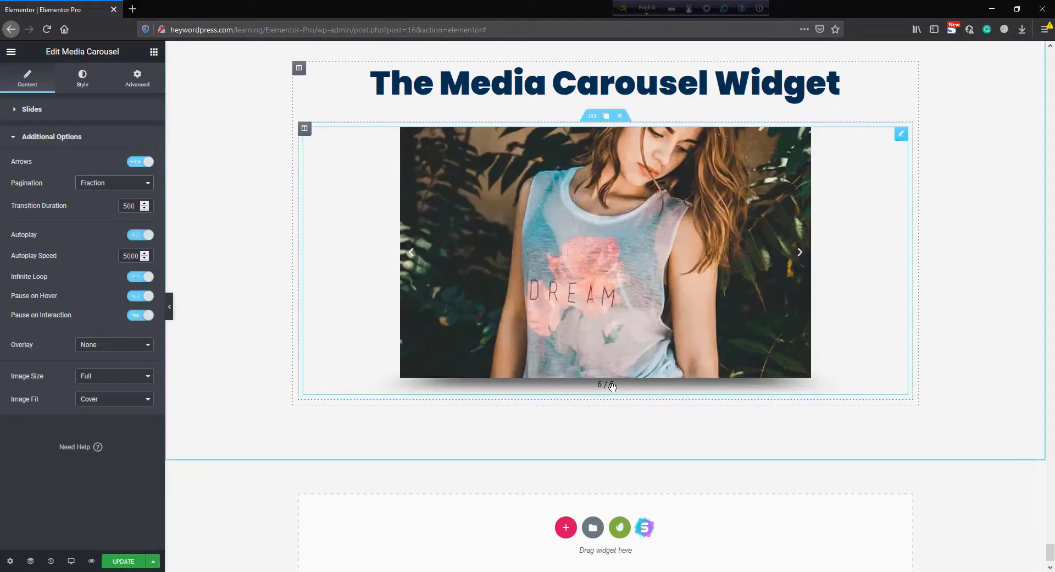
- Try Progress pagination while paging through the slides, then set pagination back to Dots
click(96, 183)
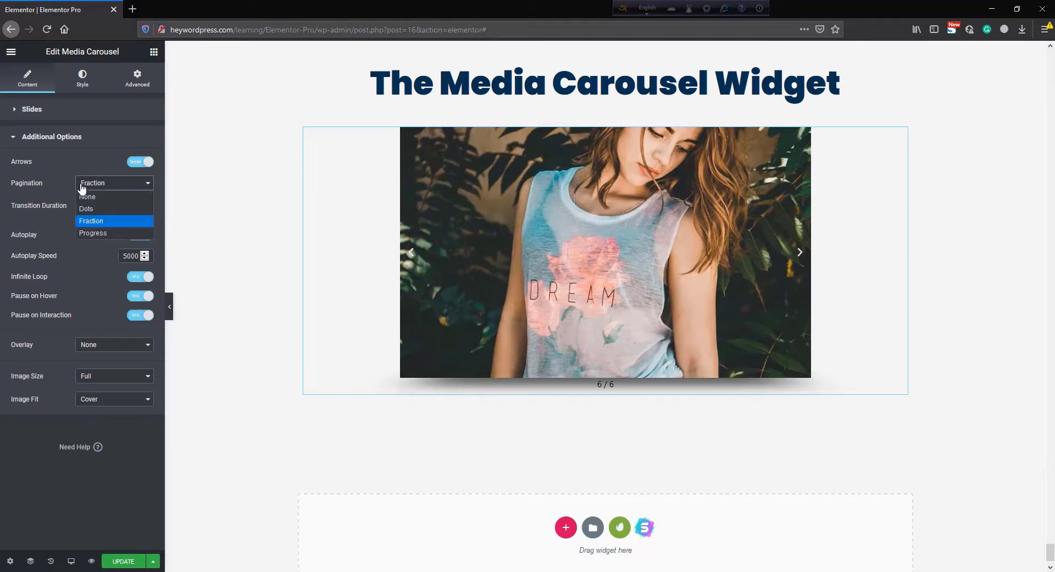
click(100, 234)
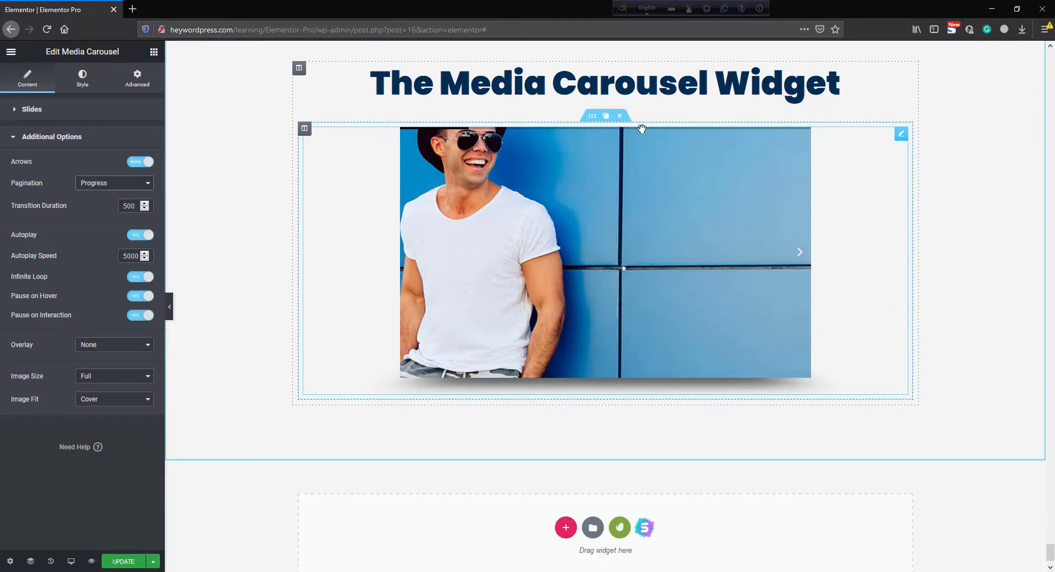
click(800, 254)
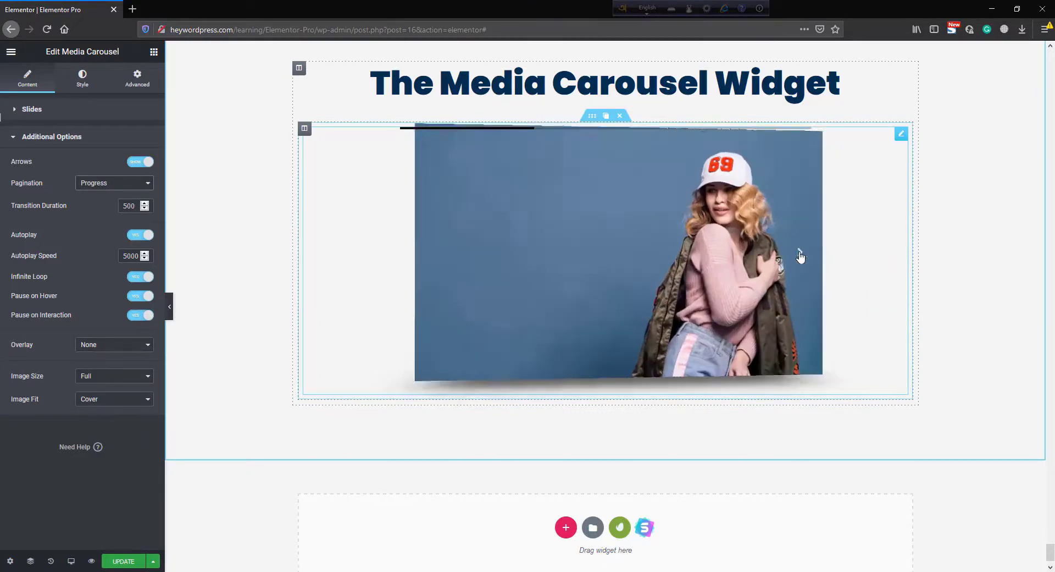
click(801, 255)
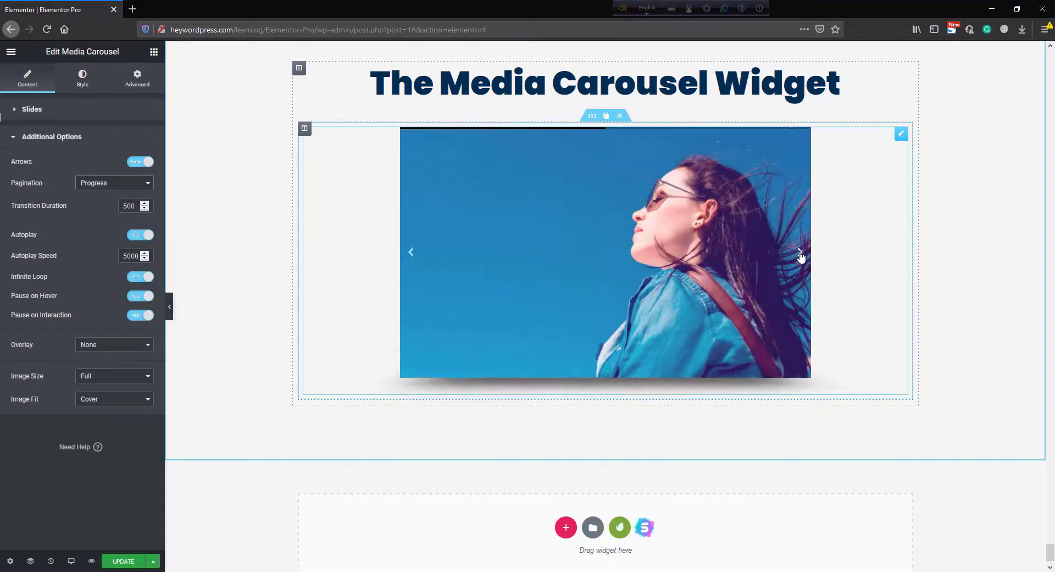
click(801, 255)
click(801, 255)
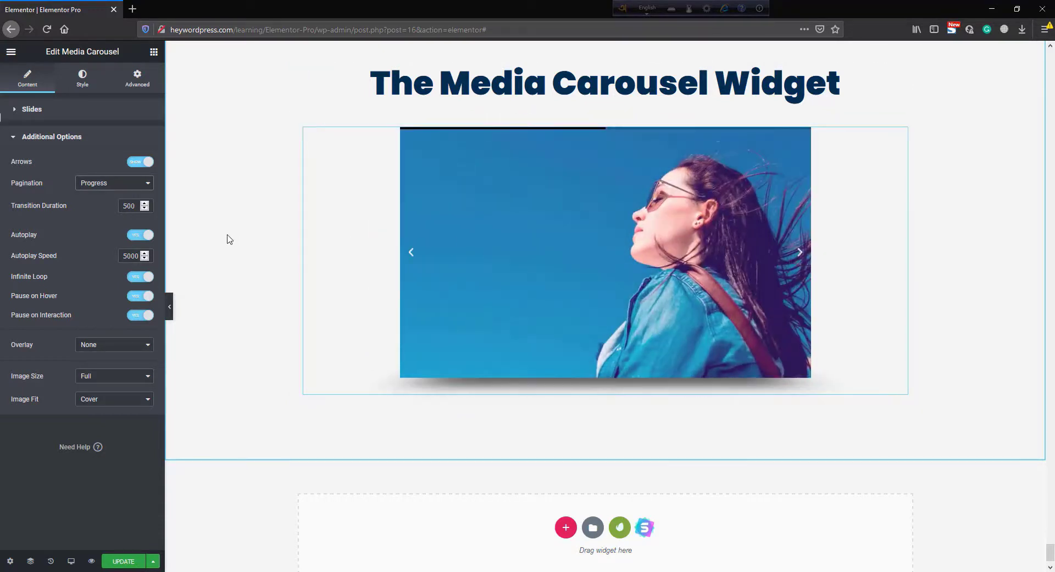
click(95, 184)
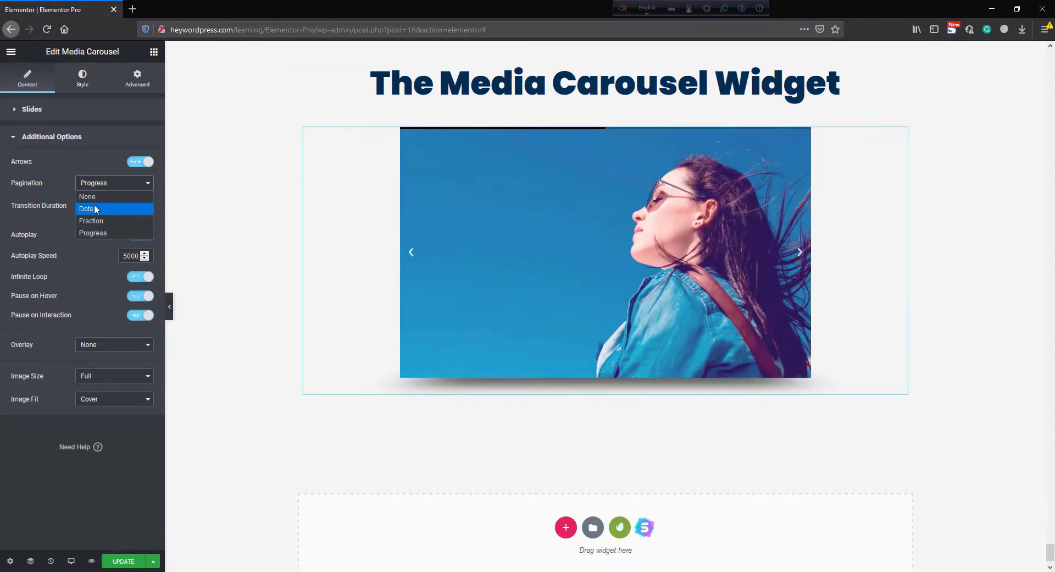
click(94, 208)
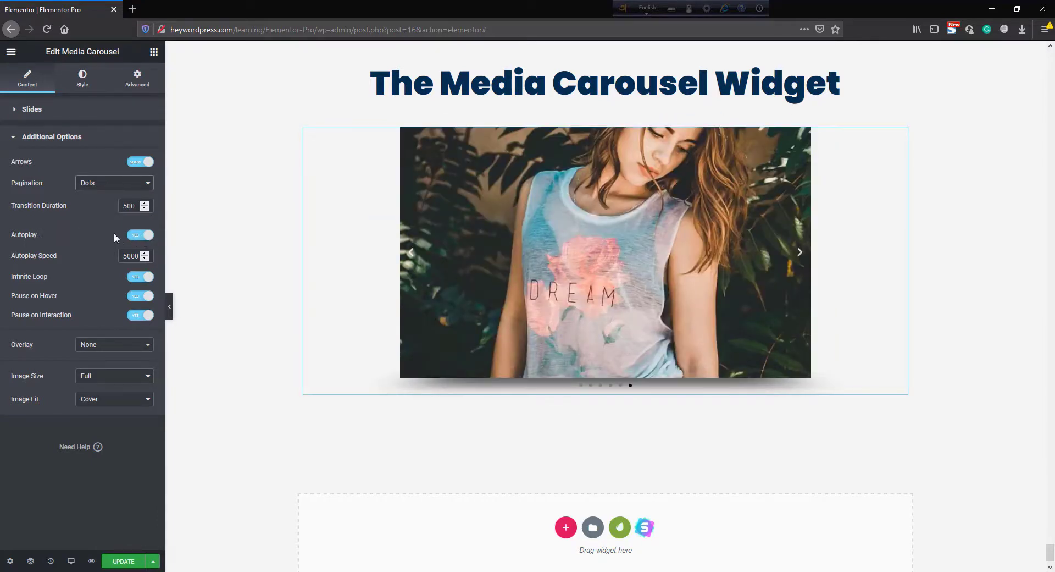
- Toggle Autoplay and Pause on Hover off and back on
click(144, 235)
click(143, 237)
click(138, 297)
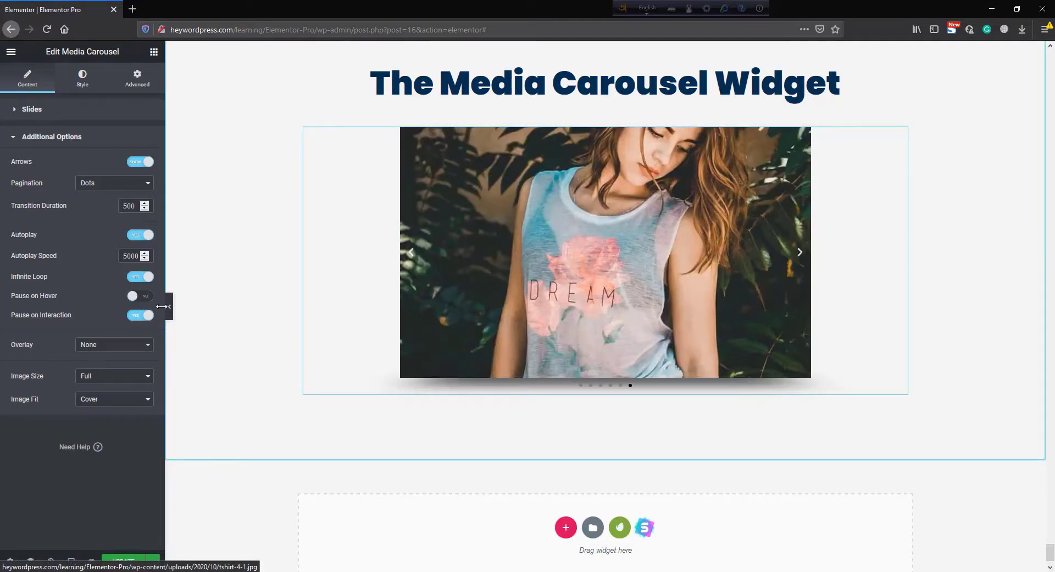
click(144, 297)
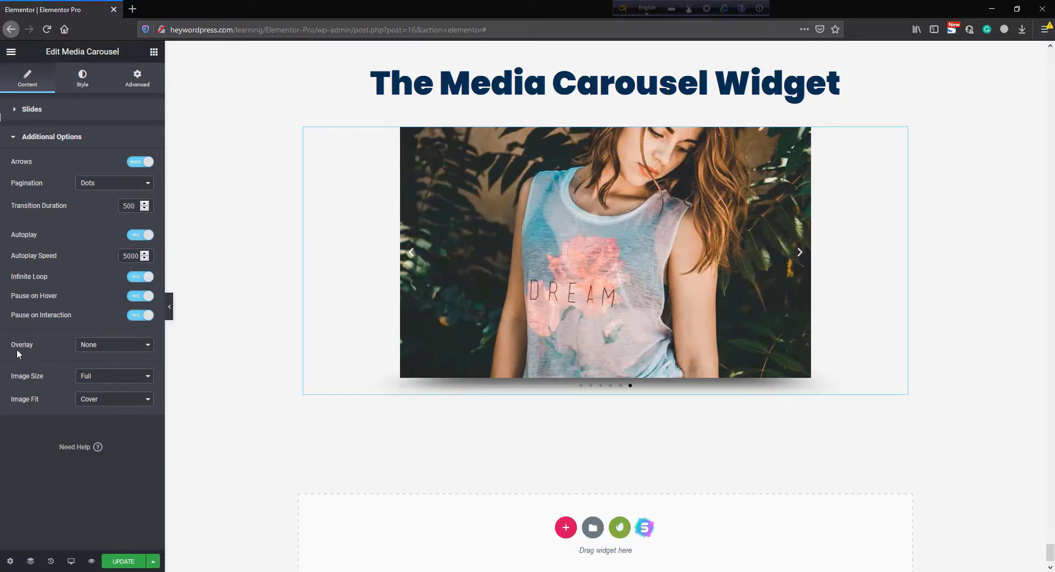
- Set the overlay to Text and open the caption choices without changing them
click(110, 346)
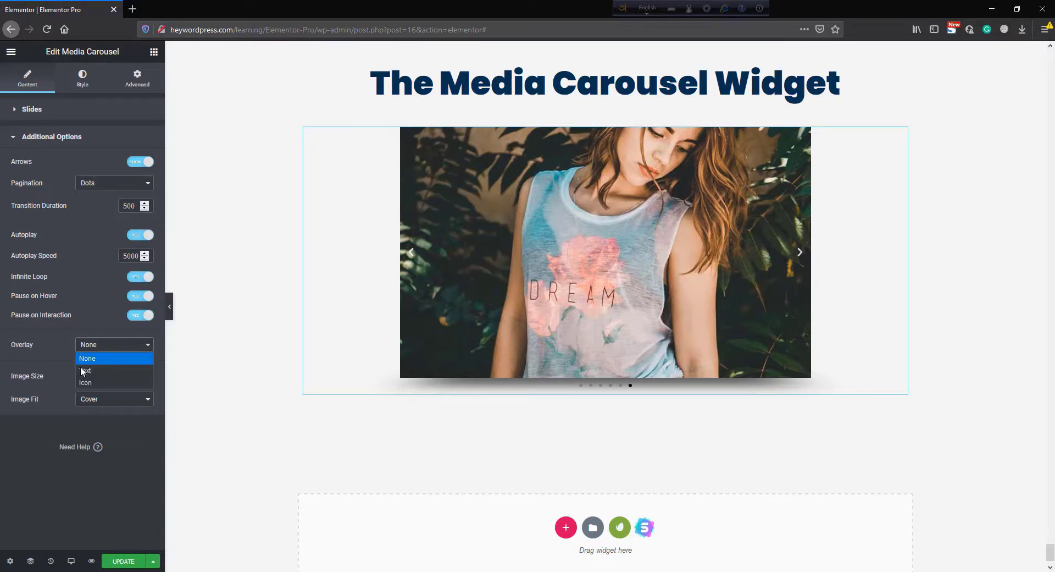
click(102, 371)
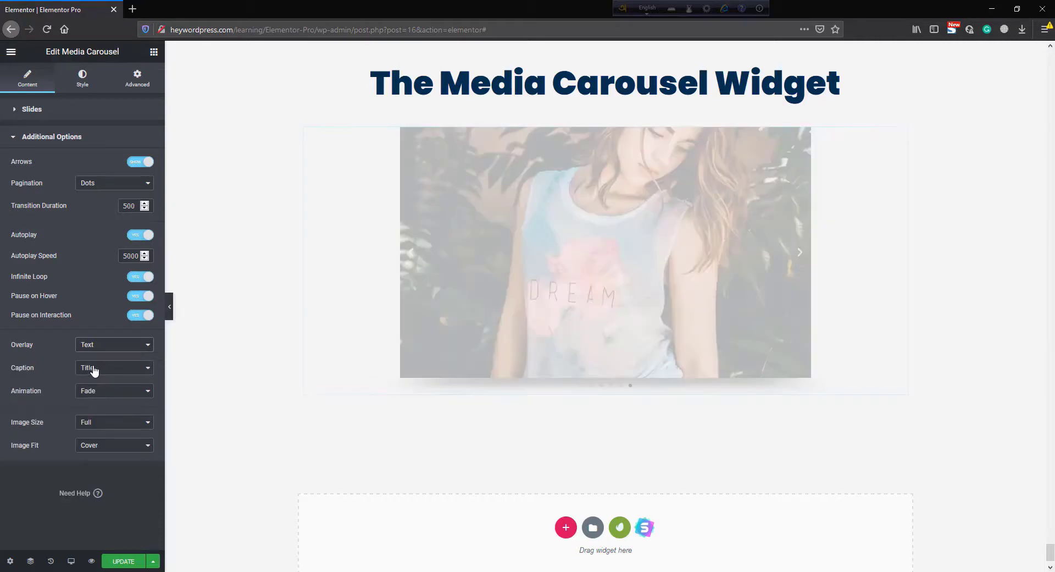
click(94, 370)
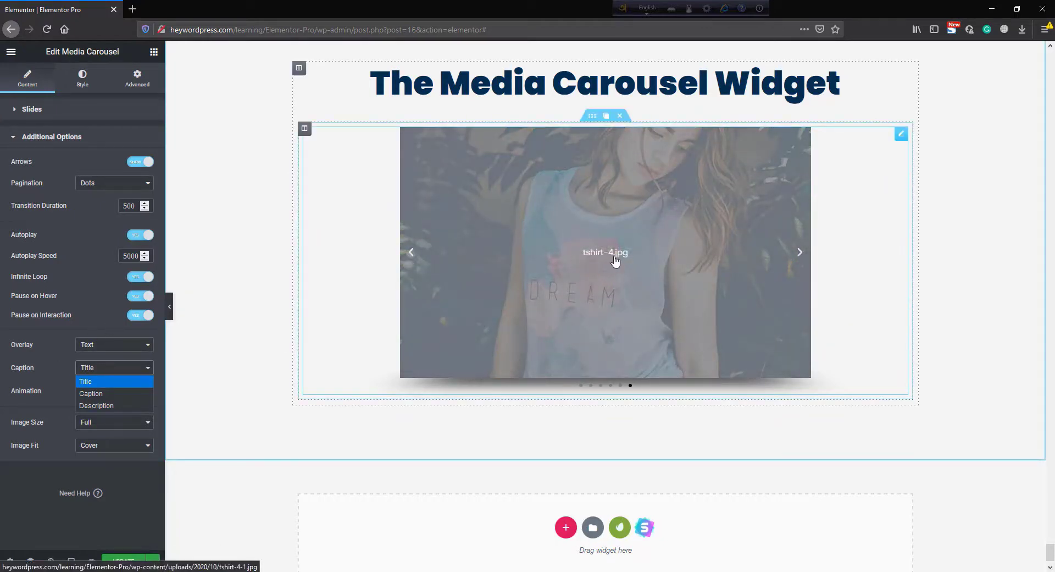
click(64, 354)
- Change the overlay to Icon and choose the plus icon
click(103, 347)
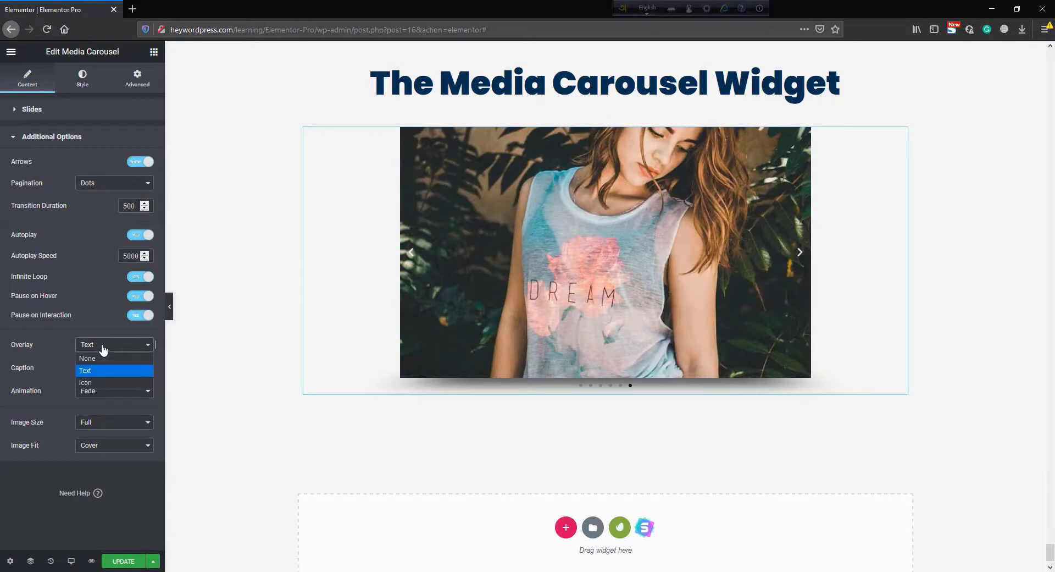
click(85, 382)
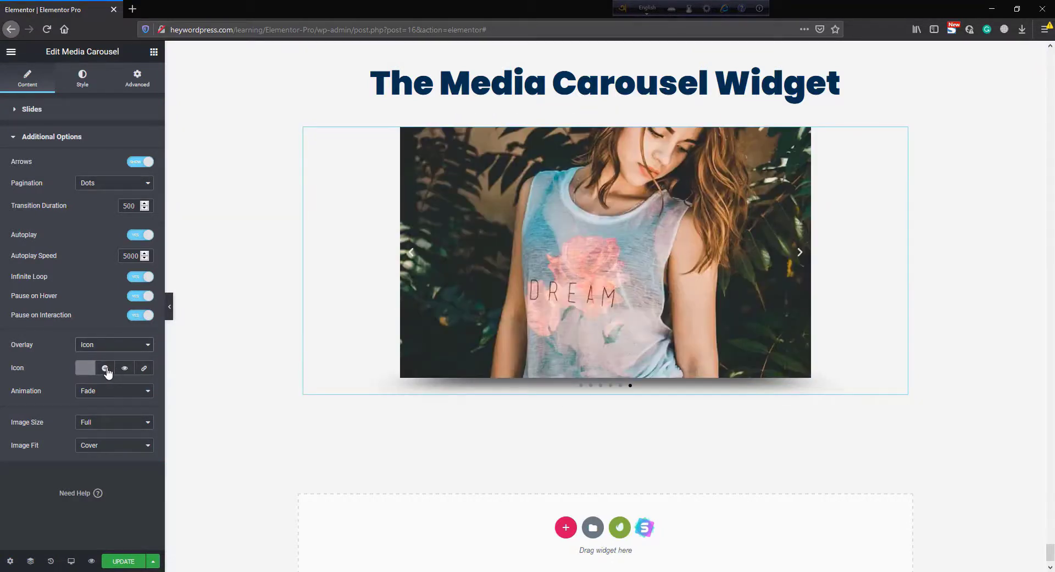
click(105, 368)
- Open a slide's lightbox through the overlay icon, close it, and set the overlay animation to Slide Up
mouse_move(607, 254)
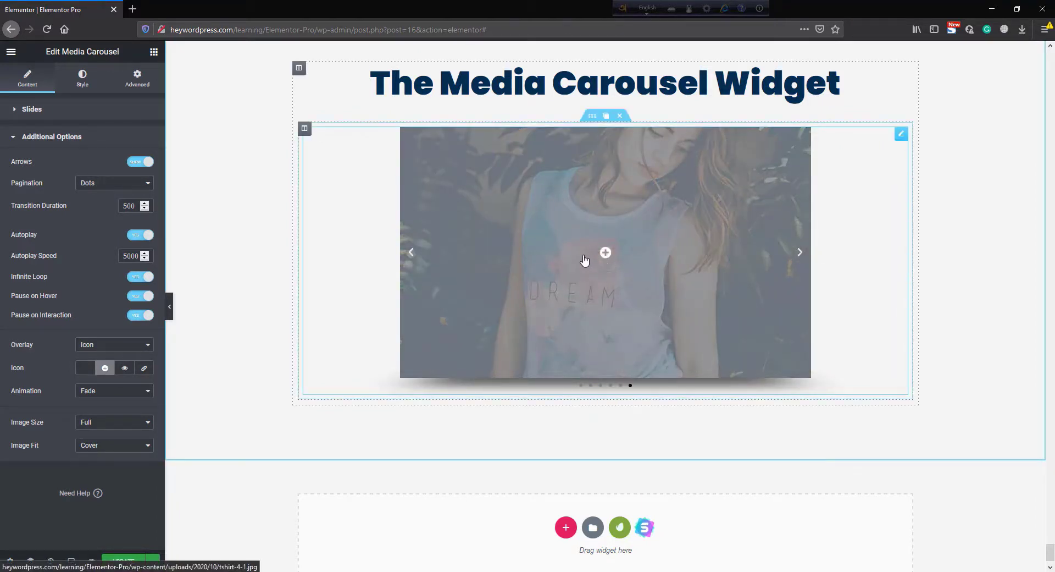
click(607, 254)
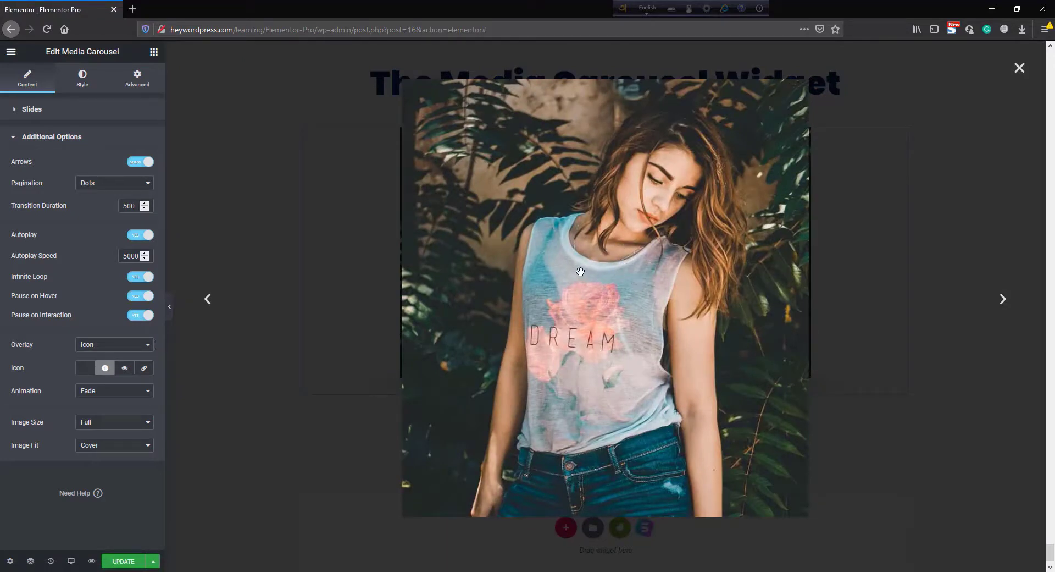
click(1021, 68)
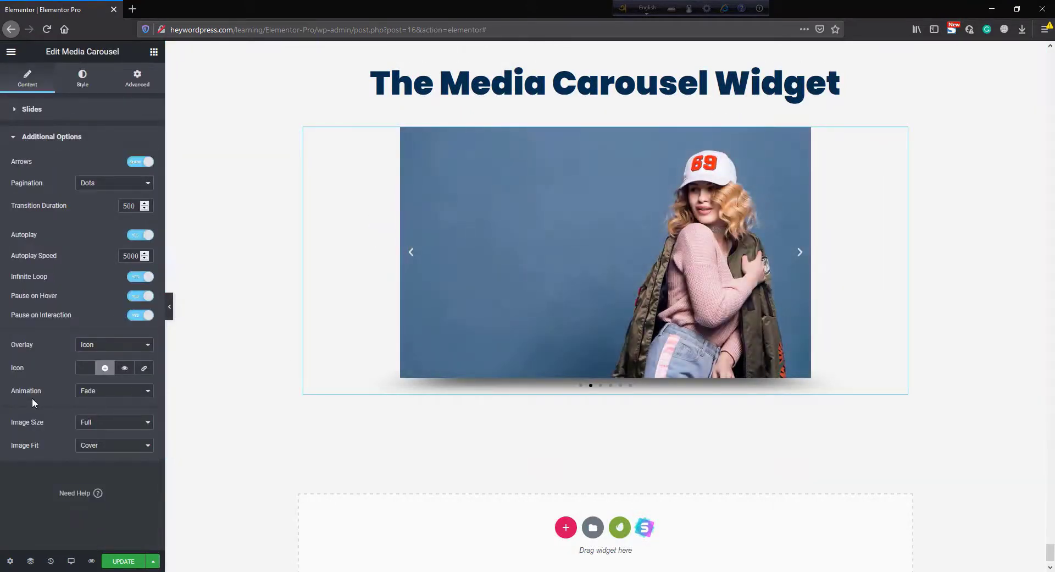
click(108, 392)
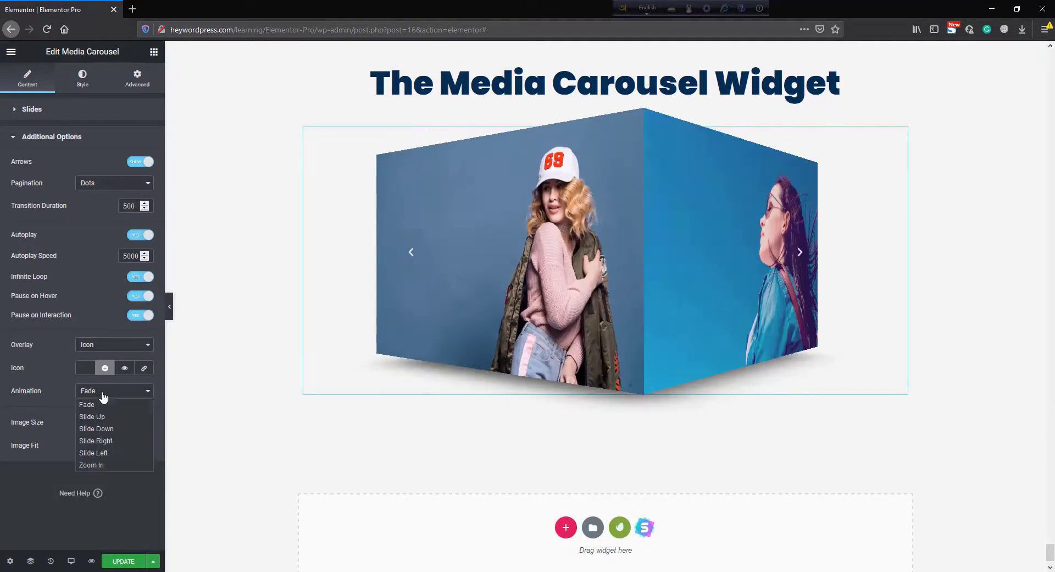
click(107, 417)
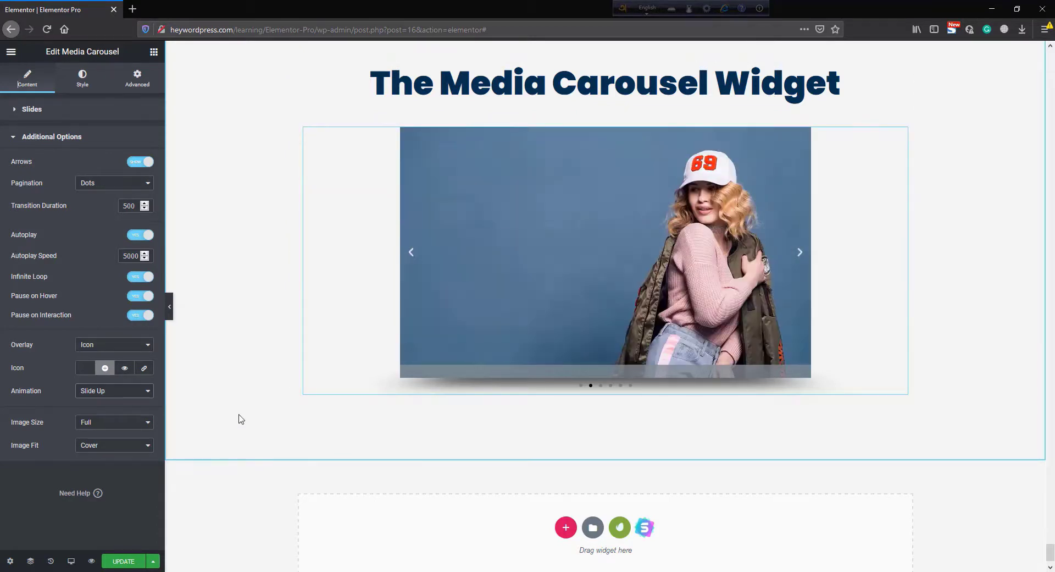
- Set the overlay animation to Zoom In and look through the image size and image fit choices without changing them
click(147, 393)
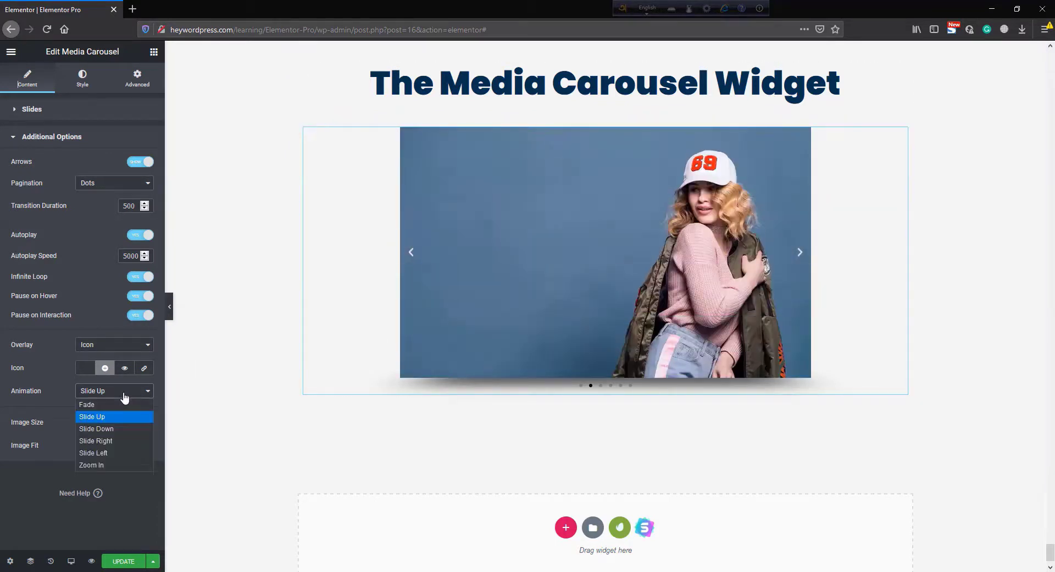
click(110, 464)
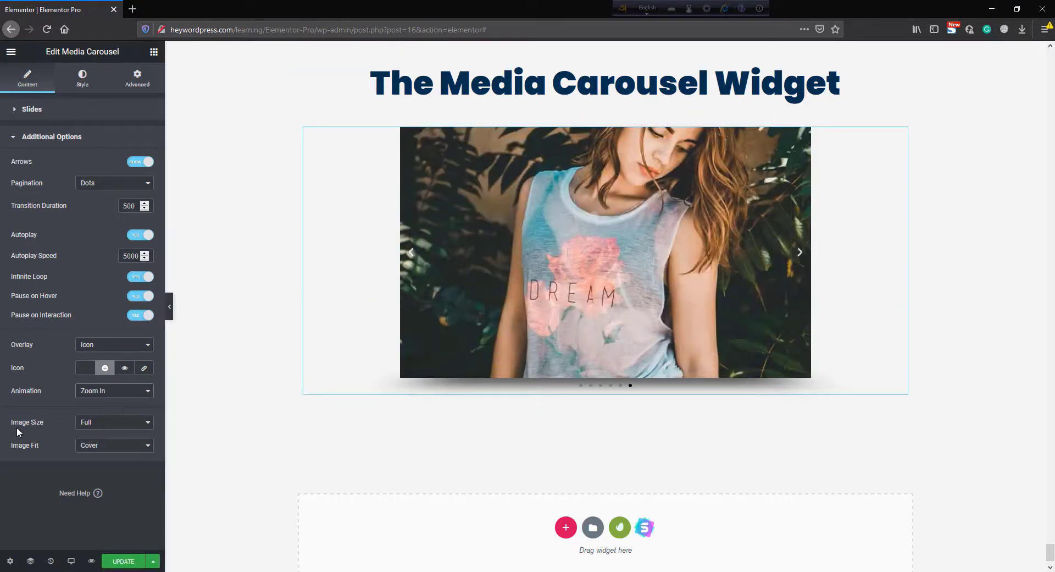
click(104, 422)
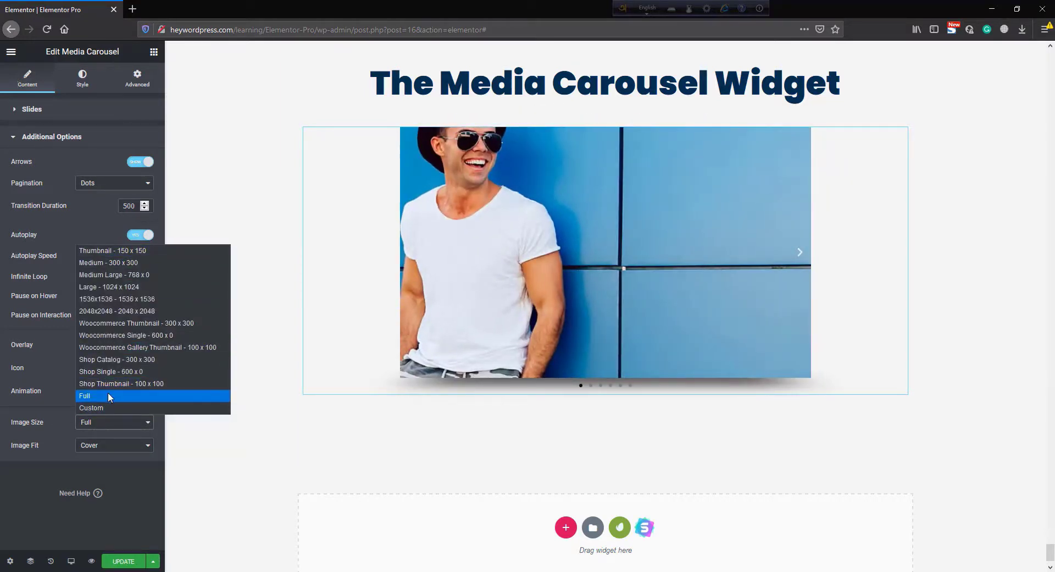
click(107, 392)
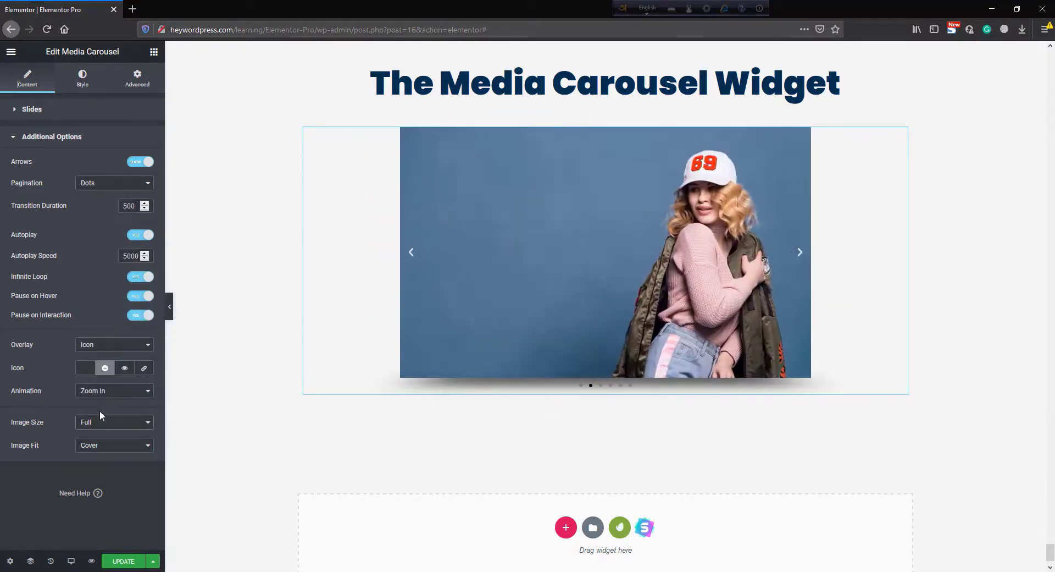
click(106, 448)
click(110, 458)
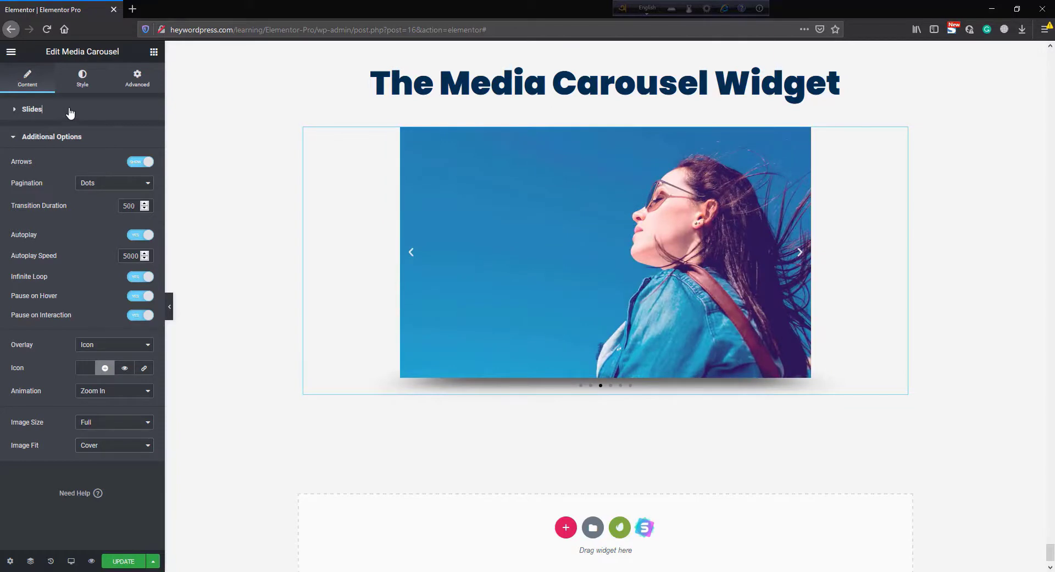
- Expand the Slides section and switch the widget skin to Slideshow
click(70, 113)
click(114, 136)
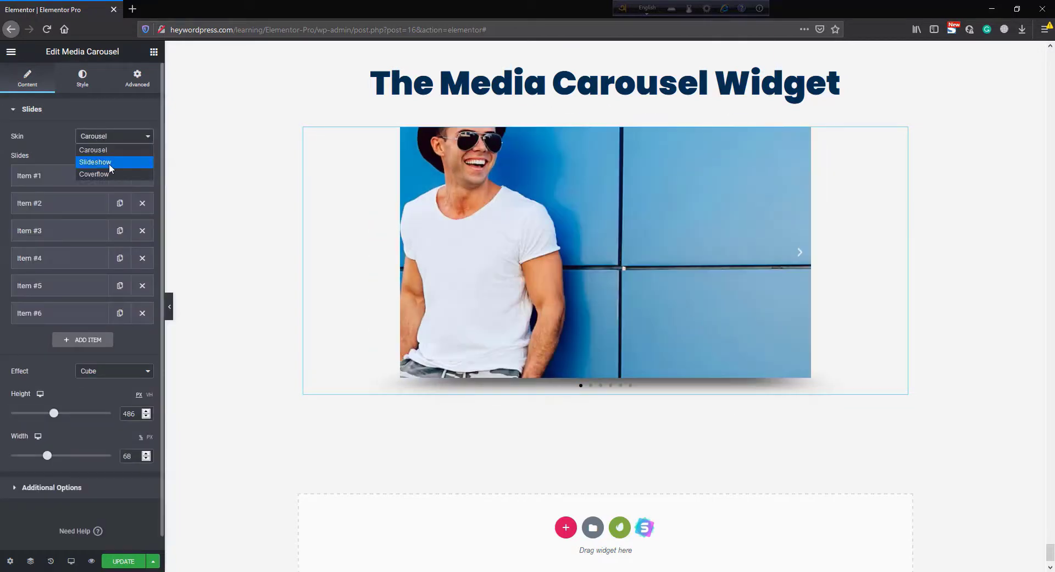
click(116, 160)
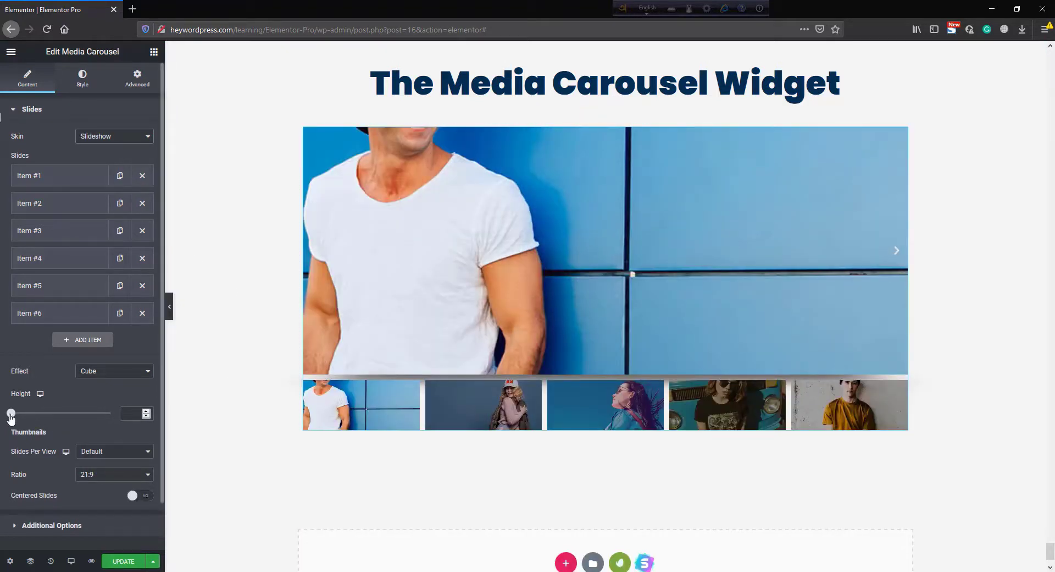
- Set the slideshow height to about 634
drag(10, 415, 76, 427)
scroll(238, 381, down, 4)
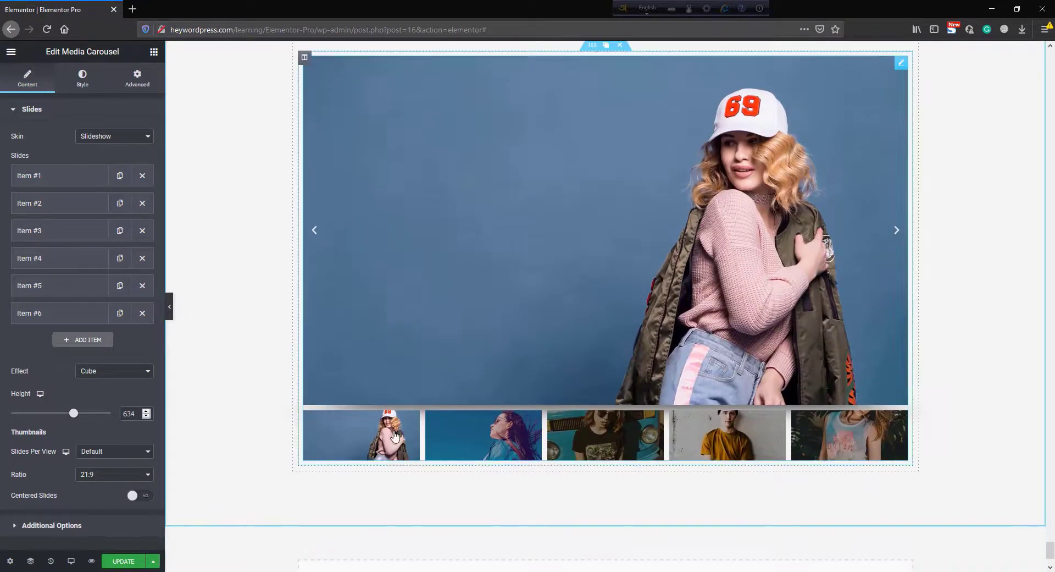
- Browse the slideshow by selecting several thumbnails in the preview
click(500, 434)
click(498, 436)
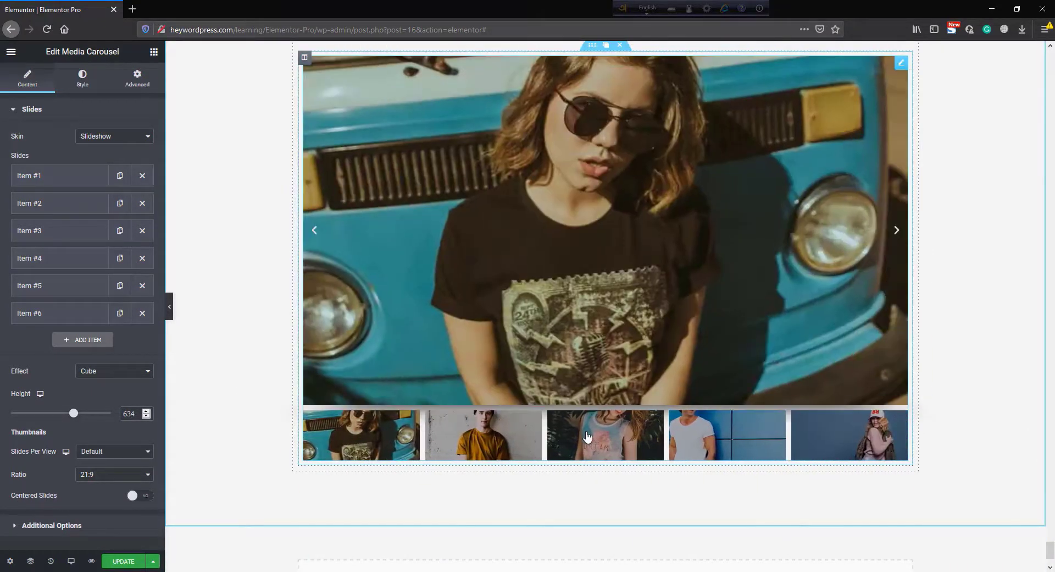
click(587, 435)
click(642, 442)
click(483, 447)
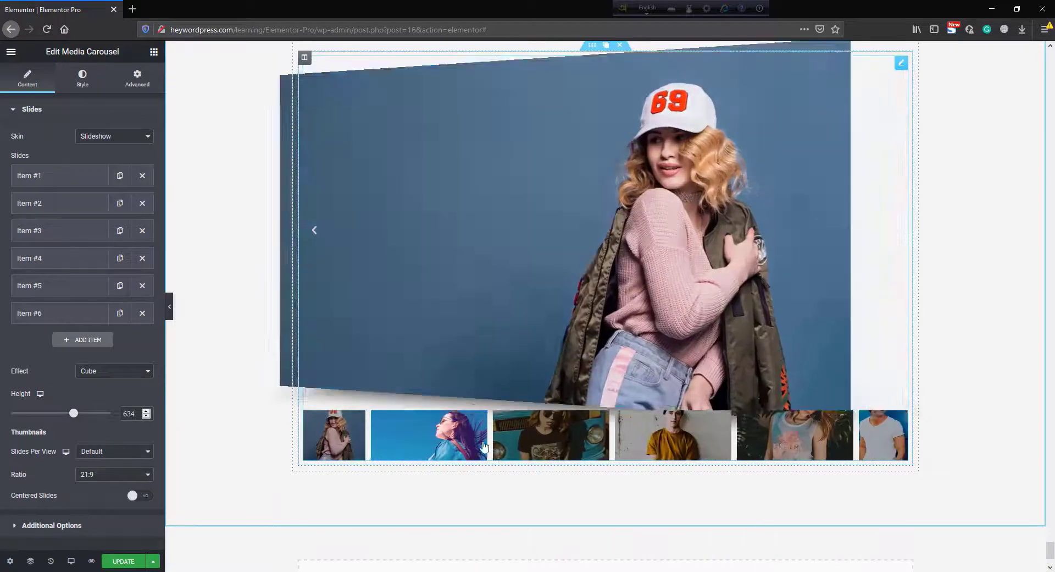
click(484, 447)
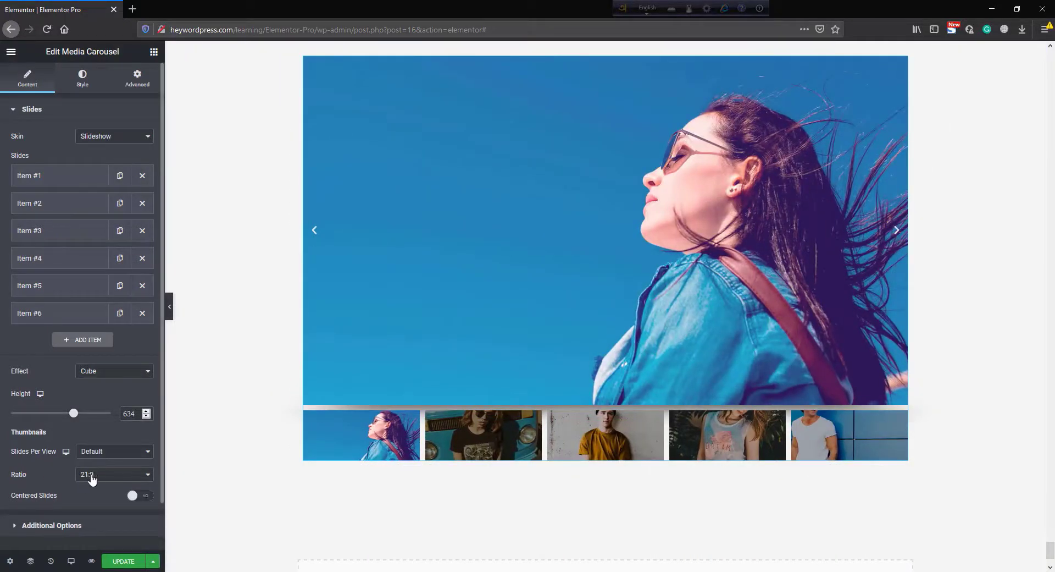
- Try the thumbnail ratios 4:3 and 1:1, then return the ratio to 21:9
click(92, 477)
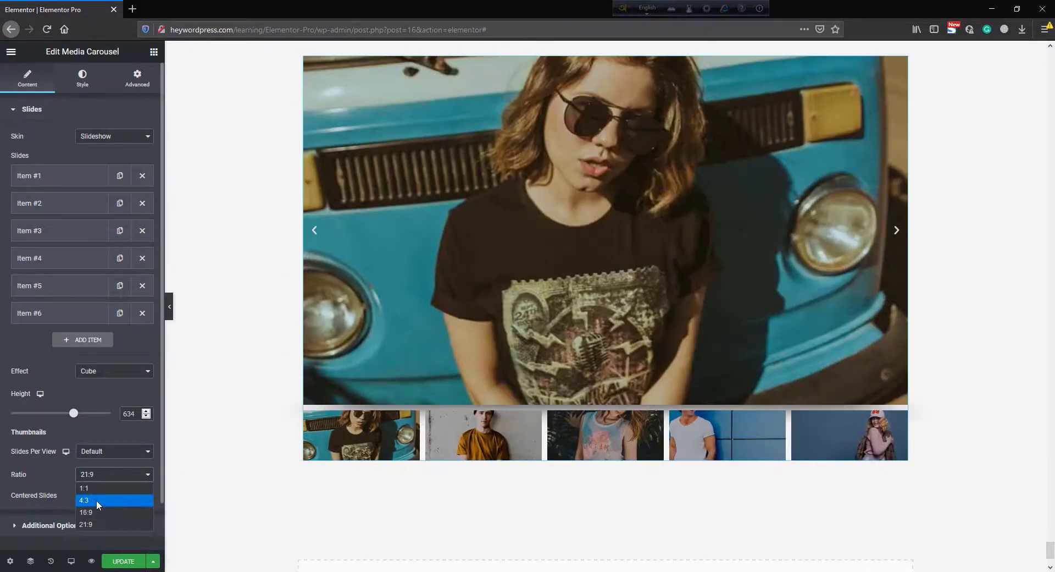
click(97, 499)
click(98, 476)
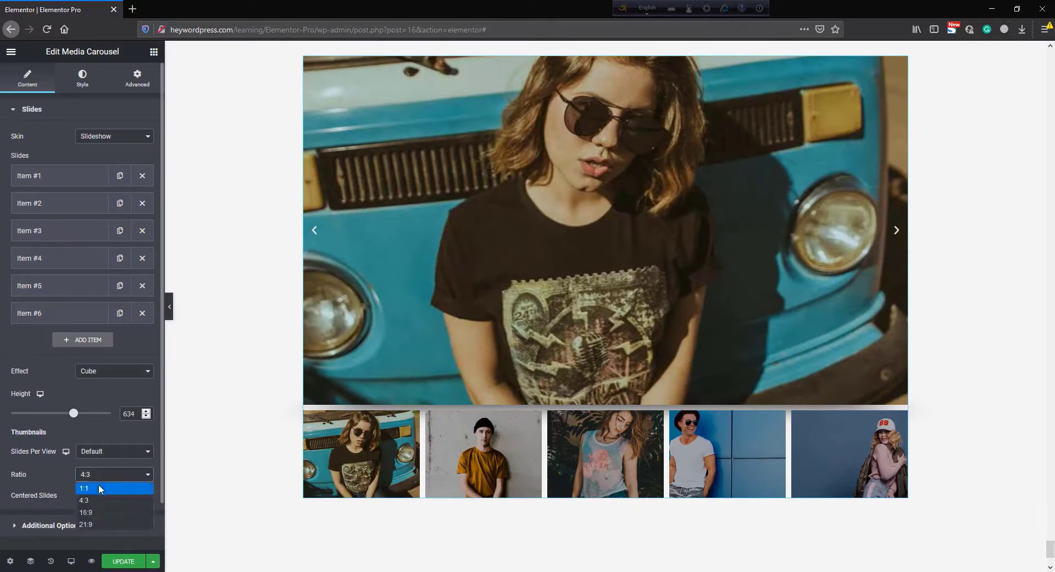
click(98, 488)
click(102, 479)
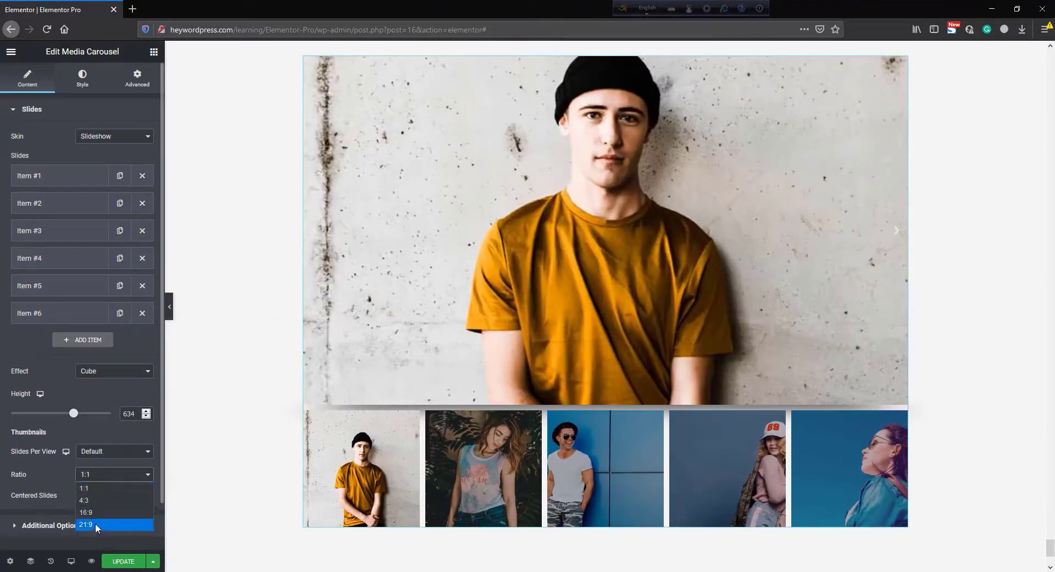
click(95, 523)
- Switch the skin to Coverflow and swipe the preview to the next slide
click(90, 137)
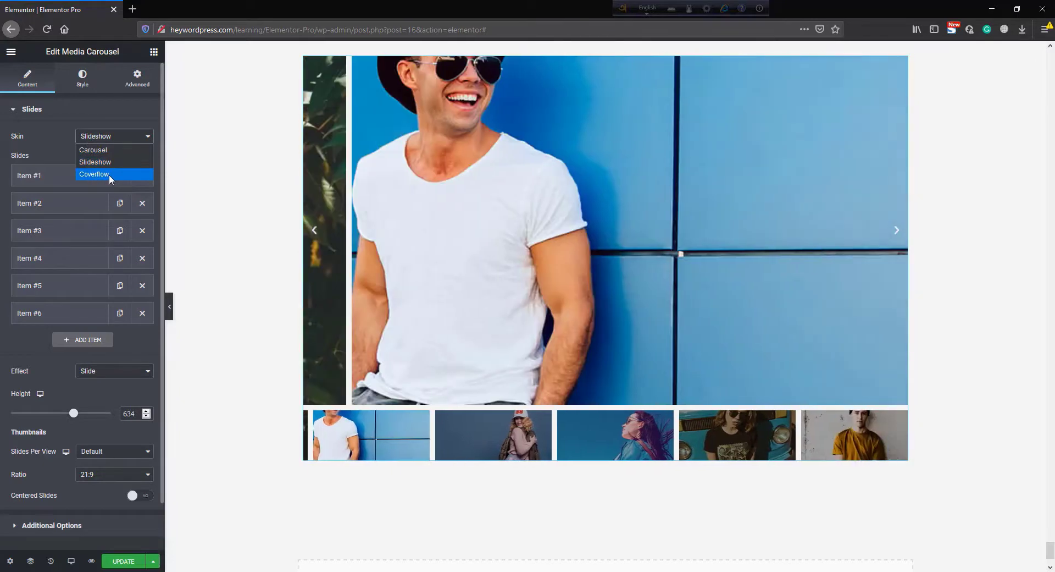
click(109, 174)
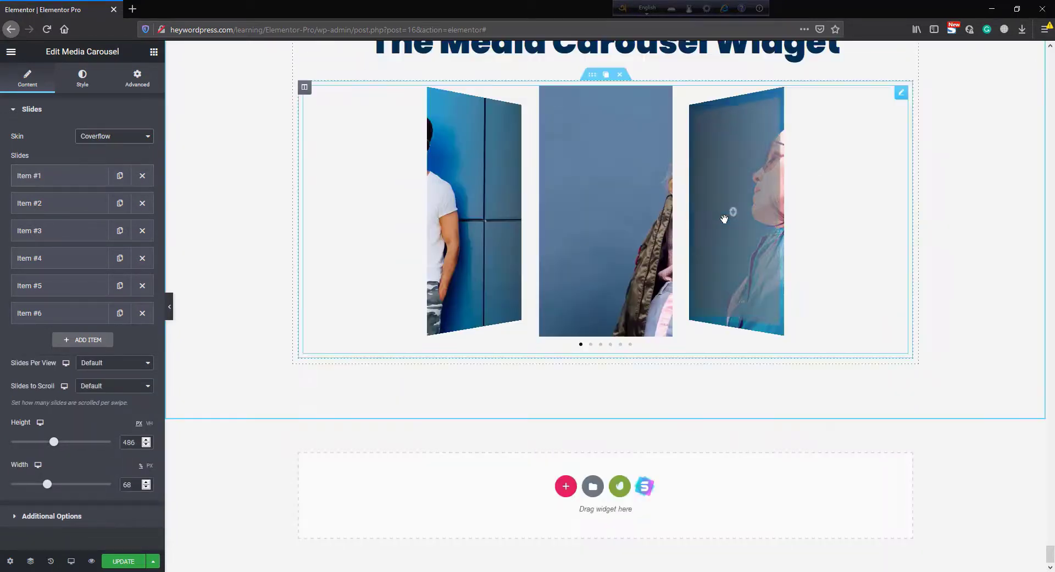
drag(731, 211, 804, 219)
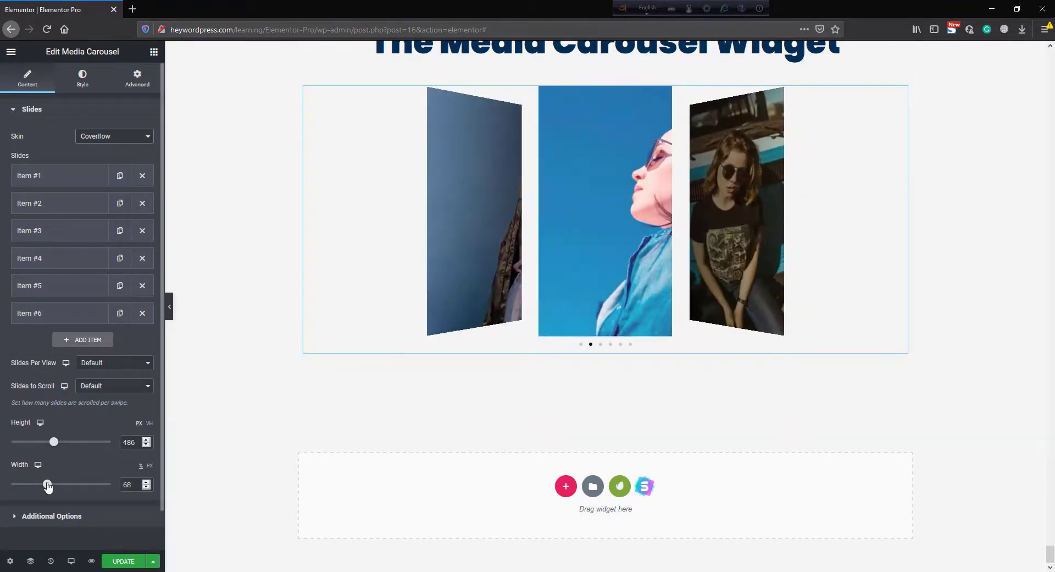
- Set the Coverflow width to 98 and step through the slides with the next arrow
drag(47, 484, 107, 485)
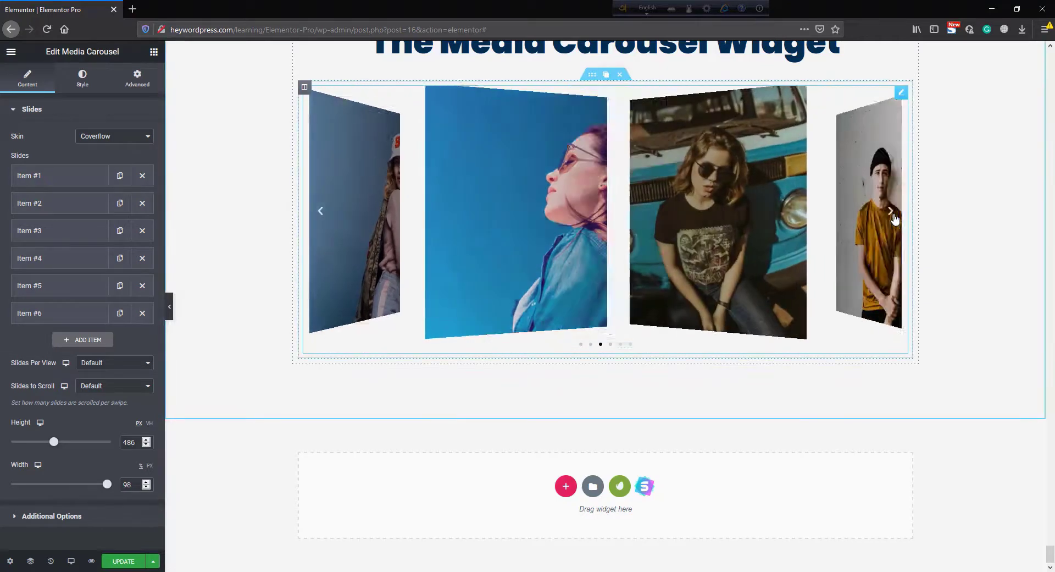
click(895, 218)
click(895, 218)
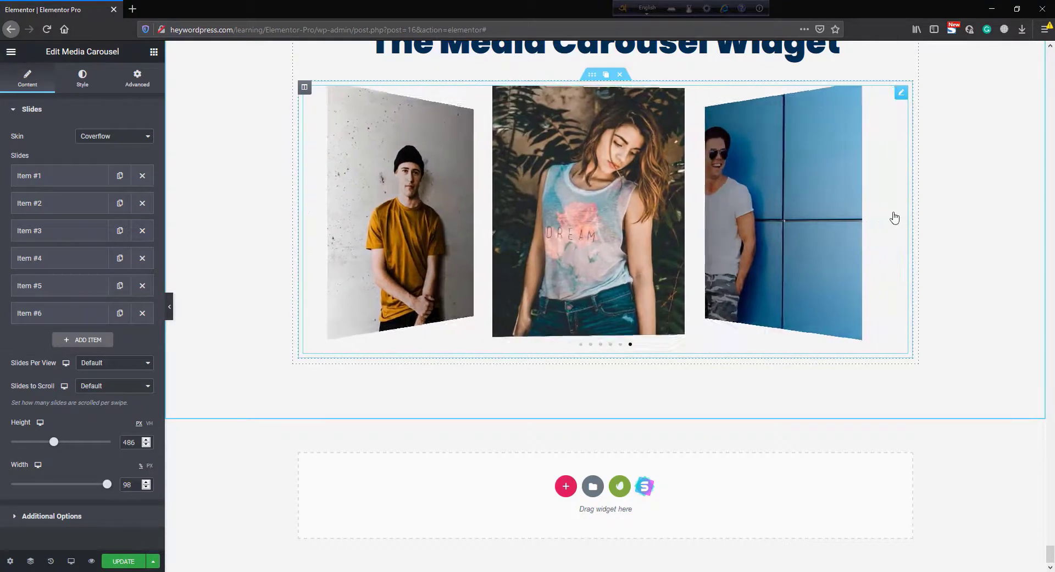
click(896, 215)
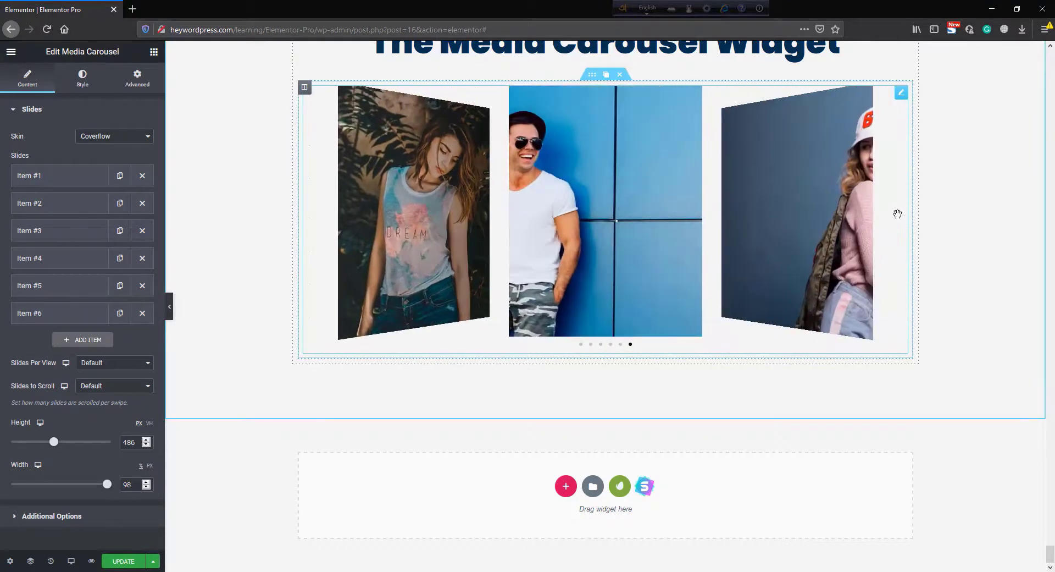
- In the slide style settings, set the space between slides to 11
click(82, 78)
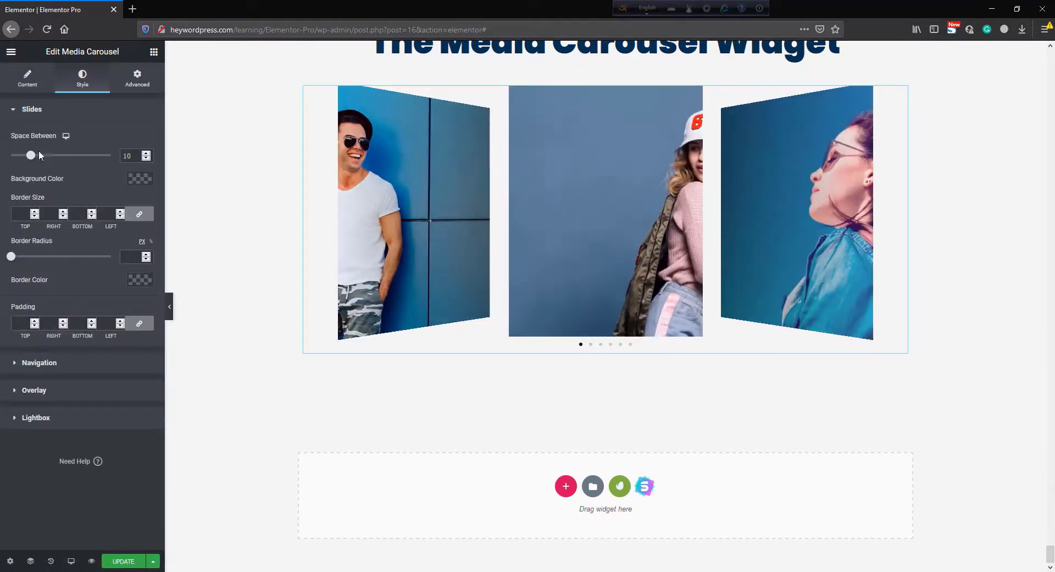
mouse_move(37, 157)
mouse_down()
mouse_move(113, 158)
mouse_move(34, 157)
mouse_up()
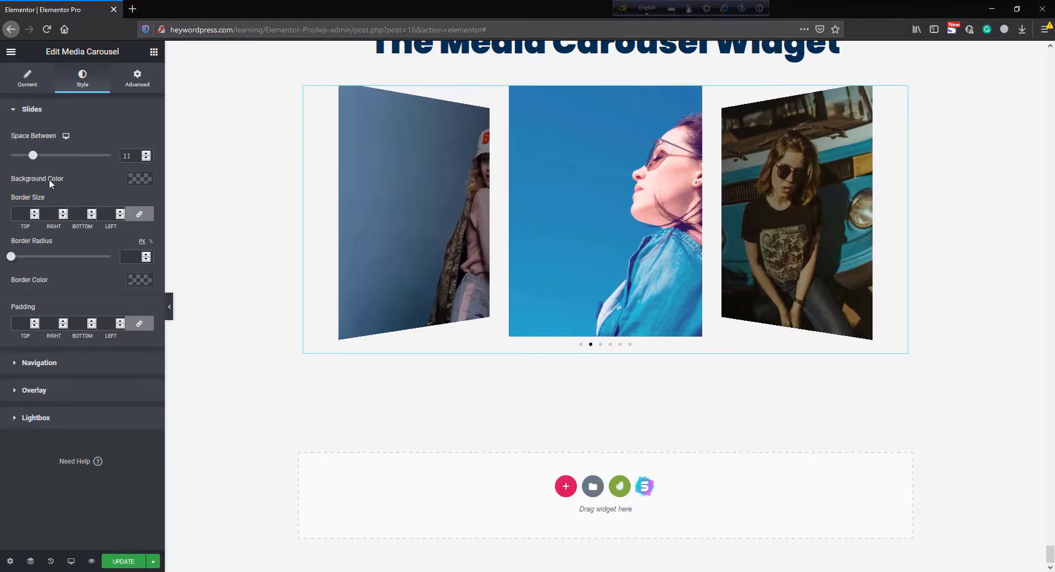
- Set the slides' background color to red #FF0000
click(144, 181)
click(145, 250)
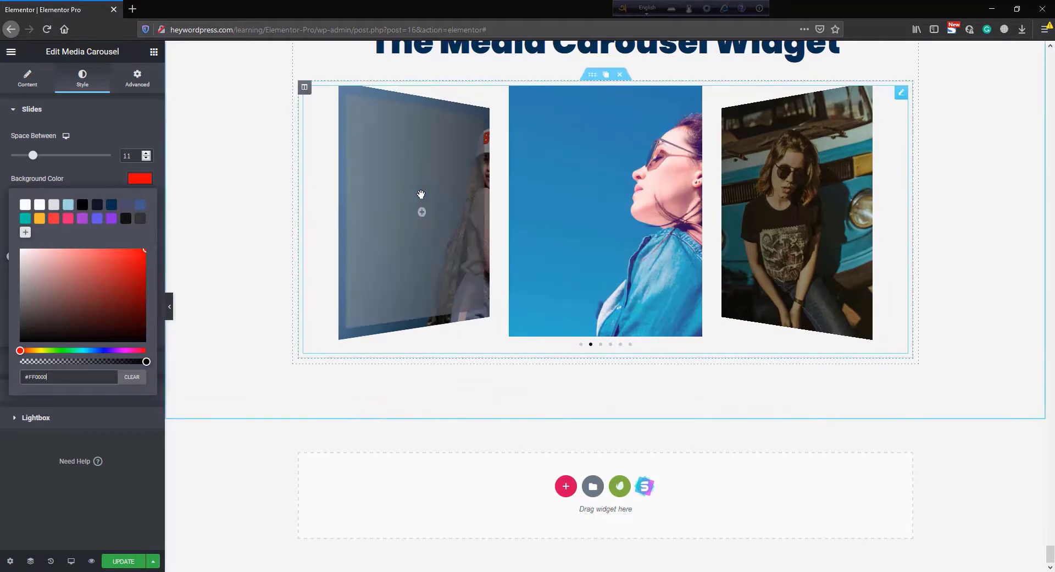
click(94, 175)
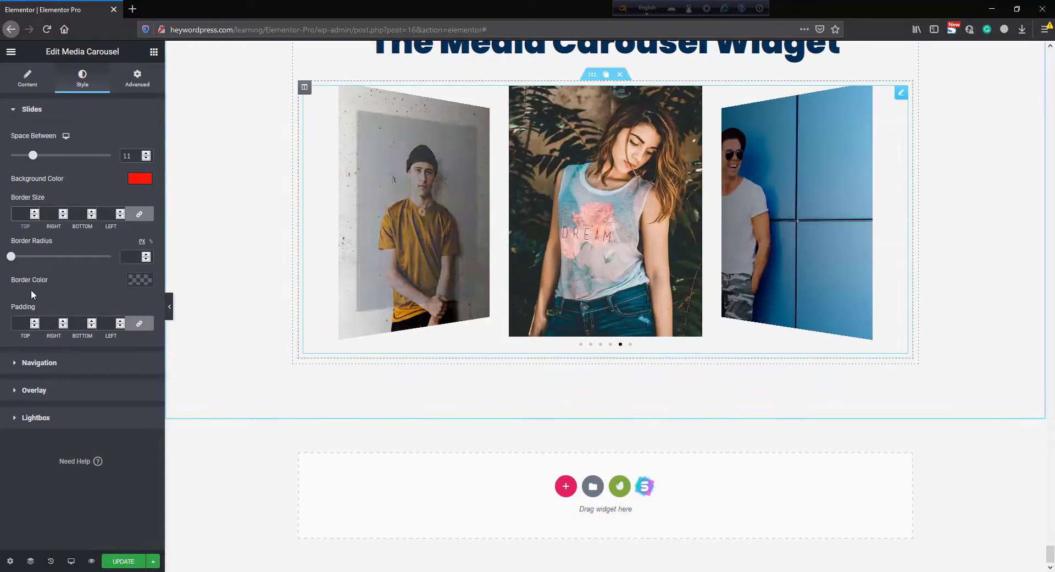
- Set the slide border size to 8 on all sides and the border radius to about 33
text(7)
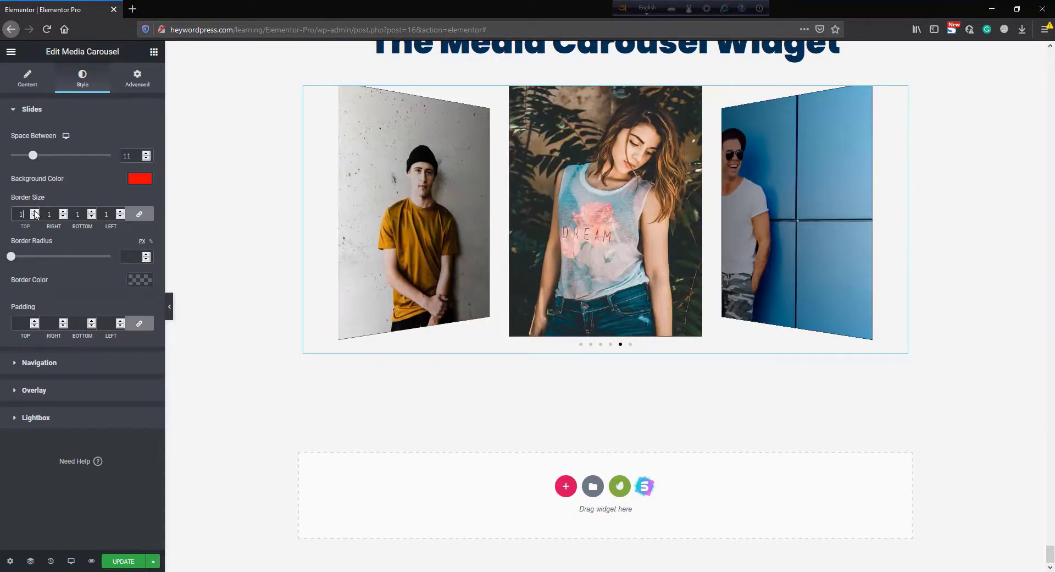
click(34, 214)
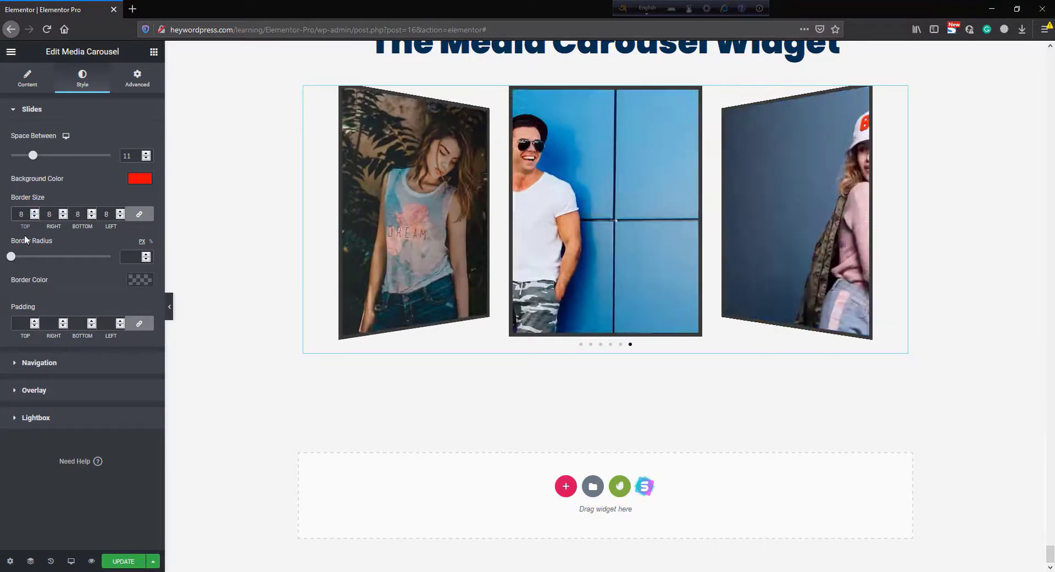
drag(11, 259, 44, 258)
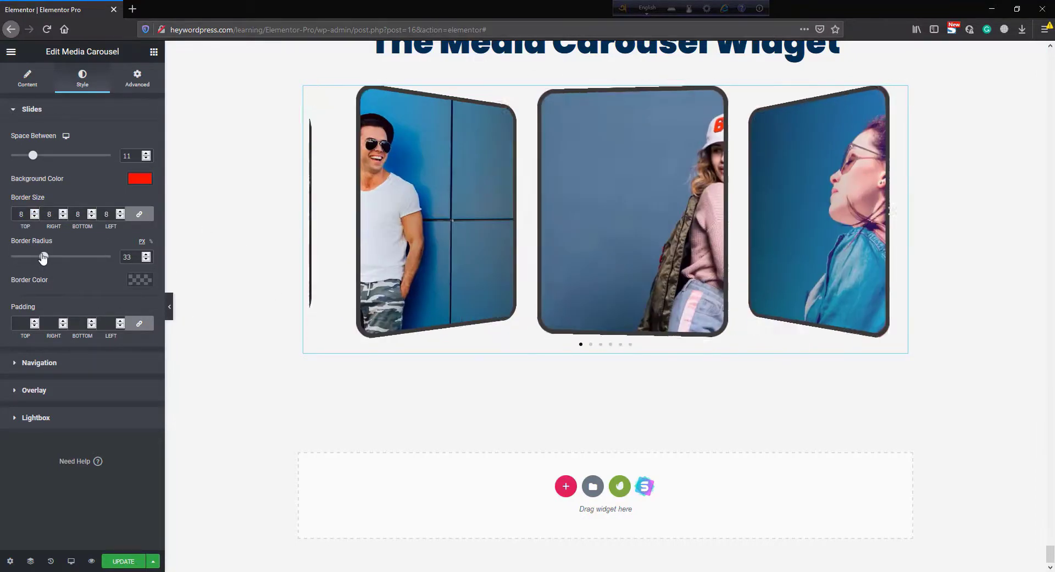
- Set the slide border color to the teal preset swatch
click(140, 281)
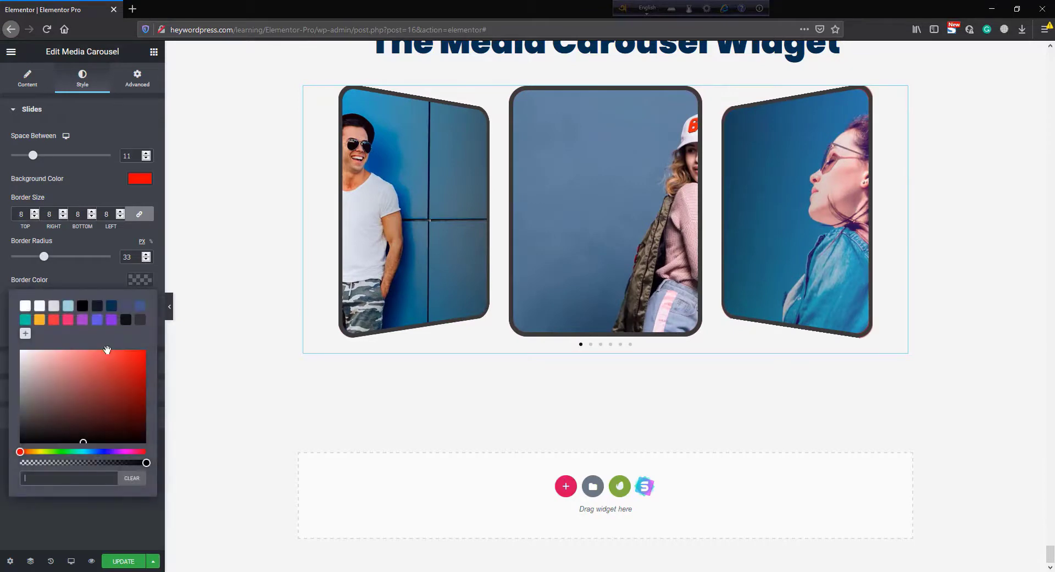
click(26, 319)
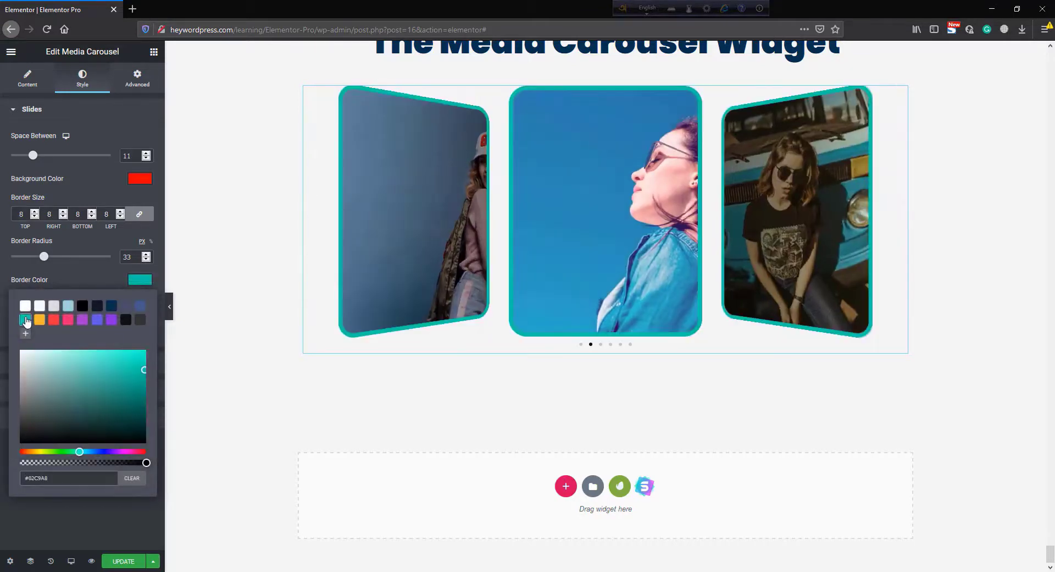
click(83, 271)
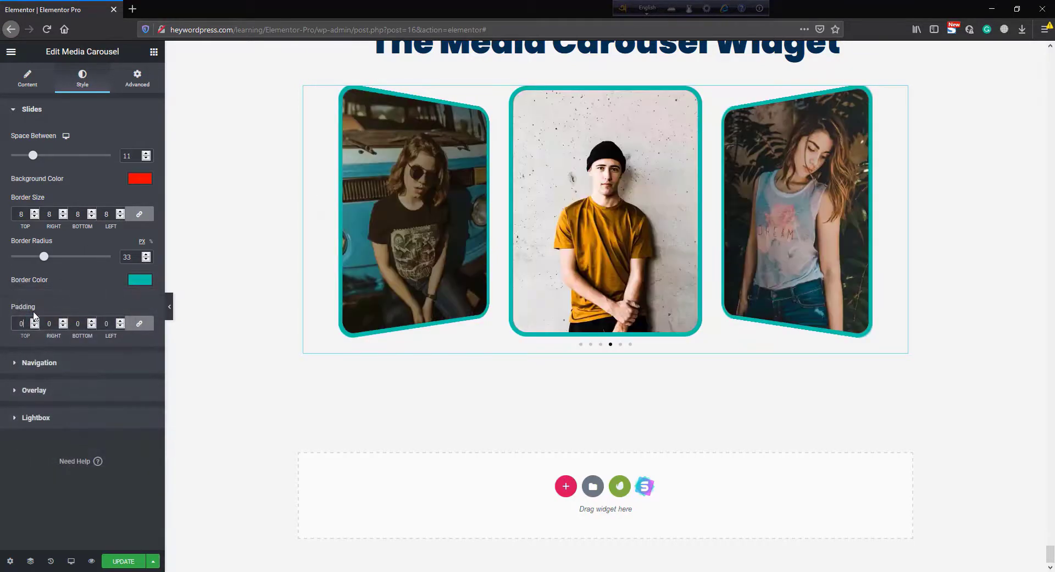
- Set the slide padding to 8 on all sides
click(36, 321)
click(36, 321)
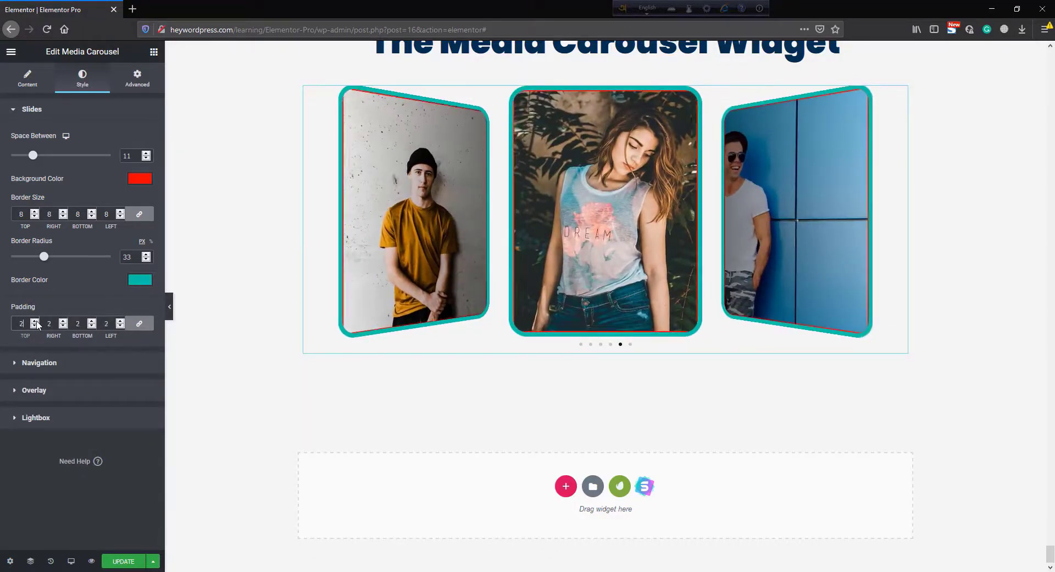
click(36, 321)
click(36, 321)
click(36, 321)
click(36, 321)
click(36, 321)
click(36, 321)
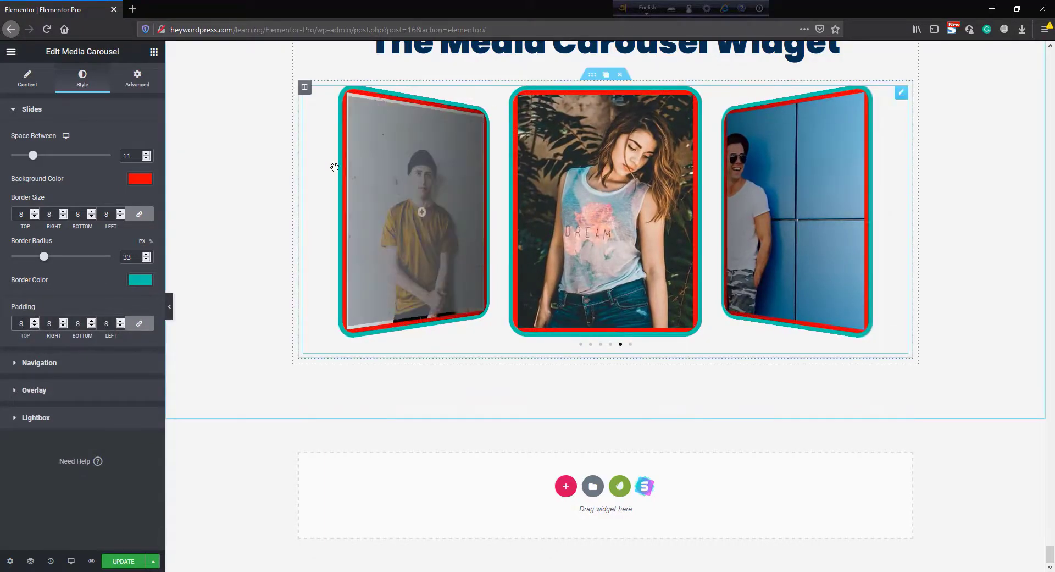
- Change the slides' background color to black, then to the orange preset swatch
click(140, 179)
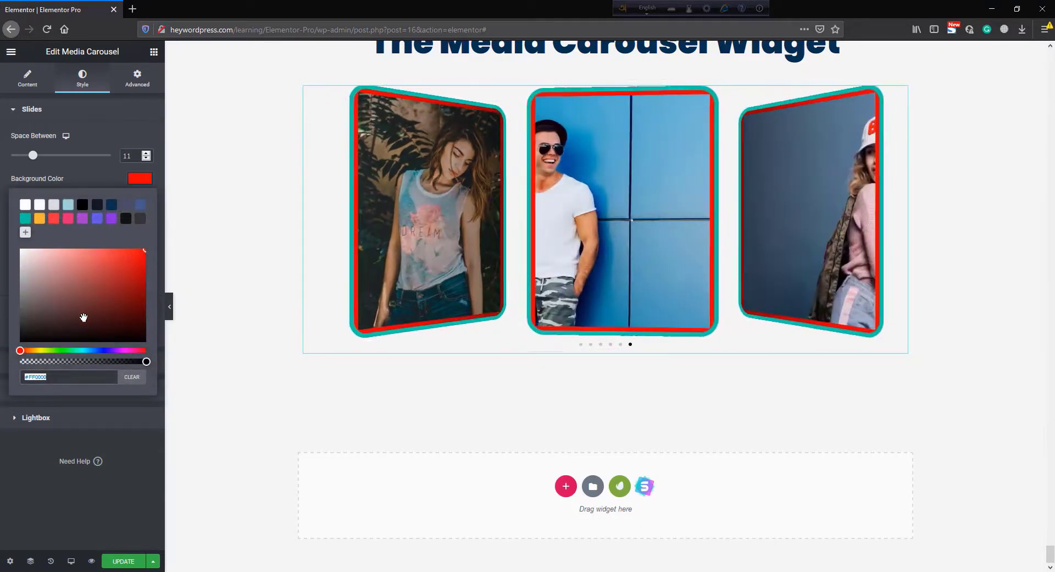
mouse_move(83, 307)
mouse_down()
mouse_move(26, 319)
mouse_move(19, 355)
mouse_up()
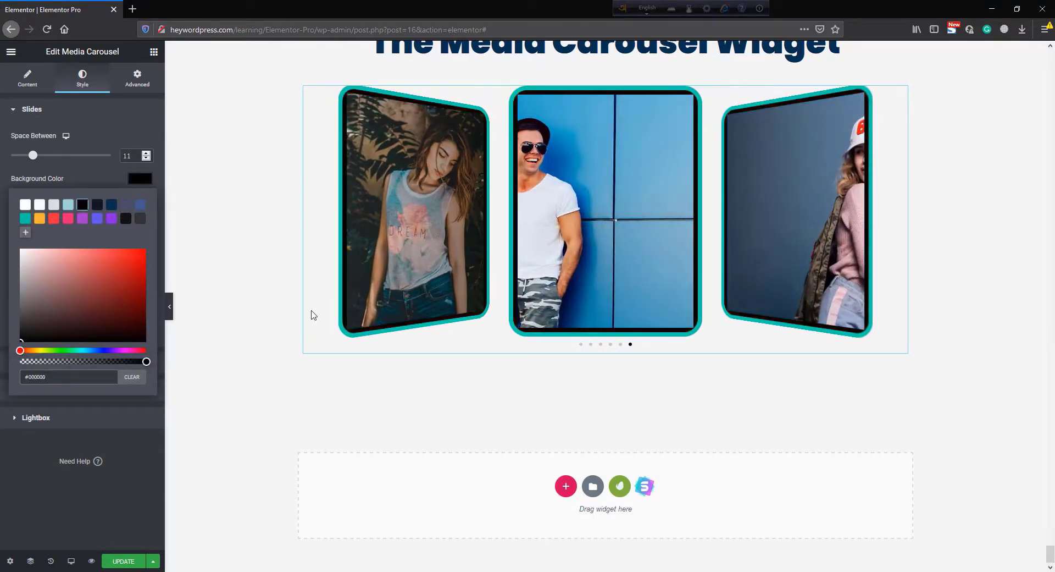
click(38, 219)
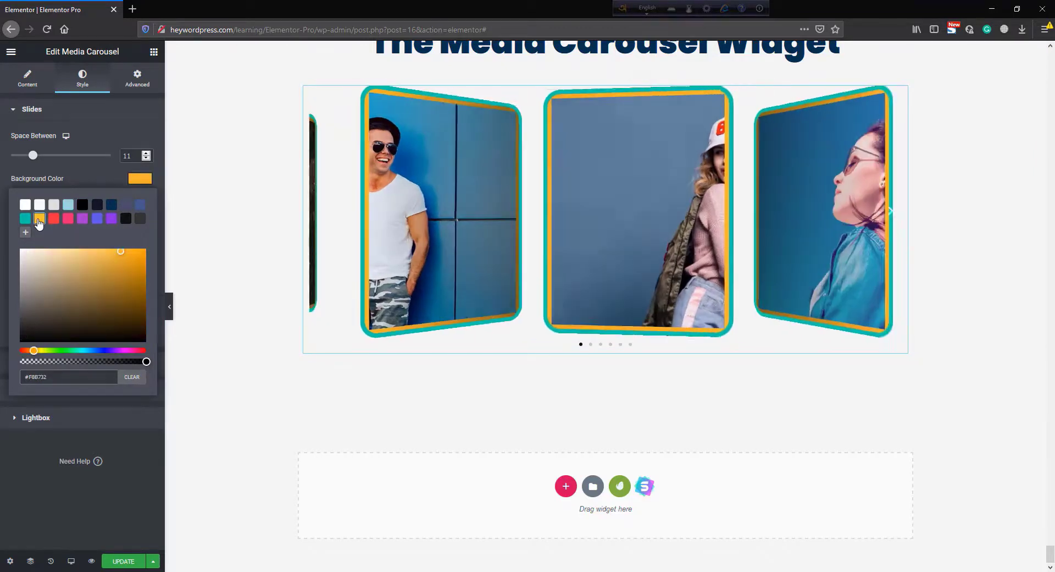
- Set the navigation arrow size to 78 and the arrow color to black
click(89, 179)
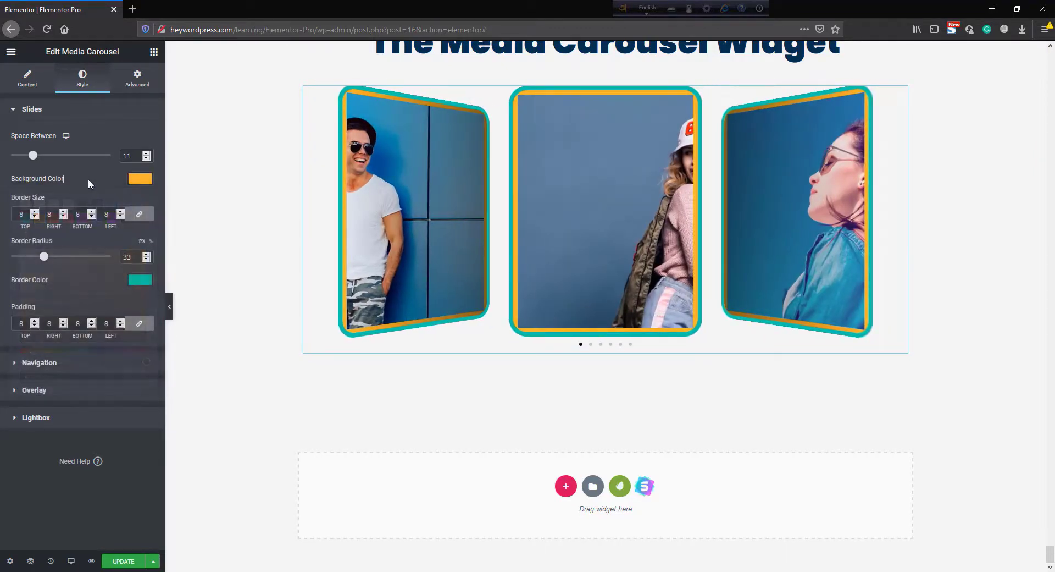
click(70, 365)
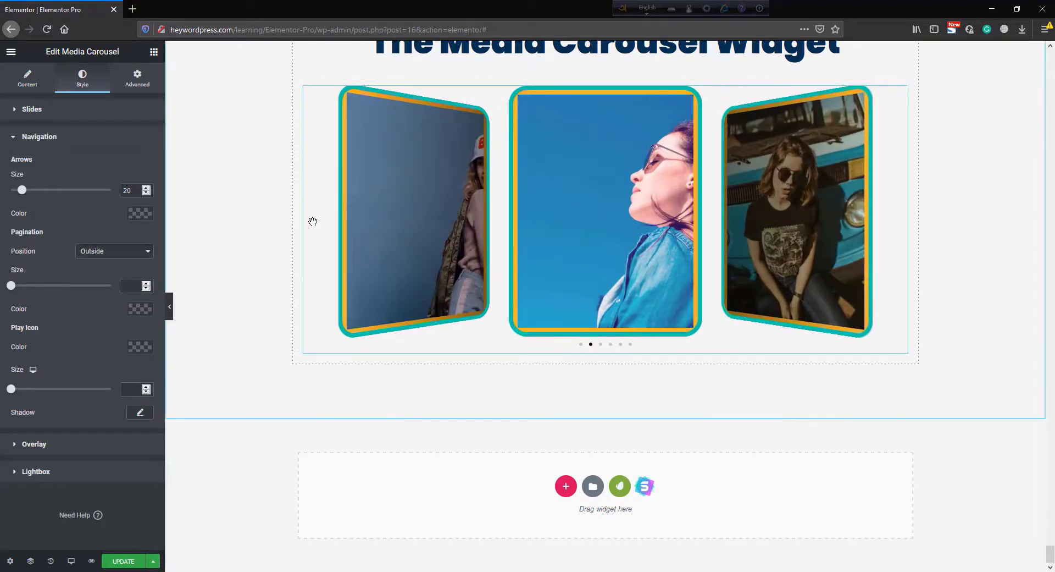
drag(24, 195, 87, 192)
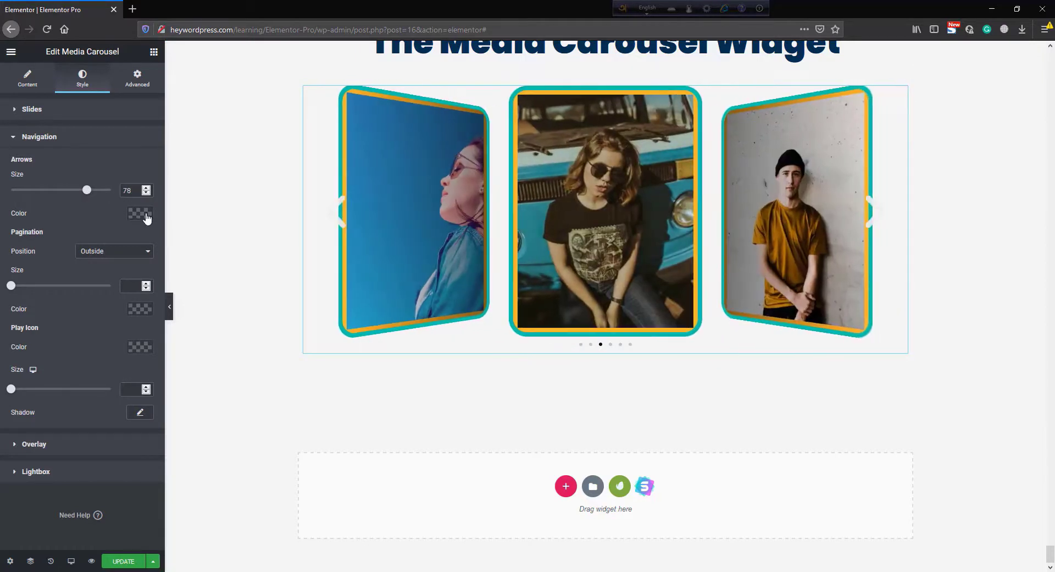
click(140, 213)
click(39, 253)
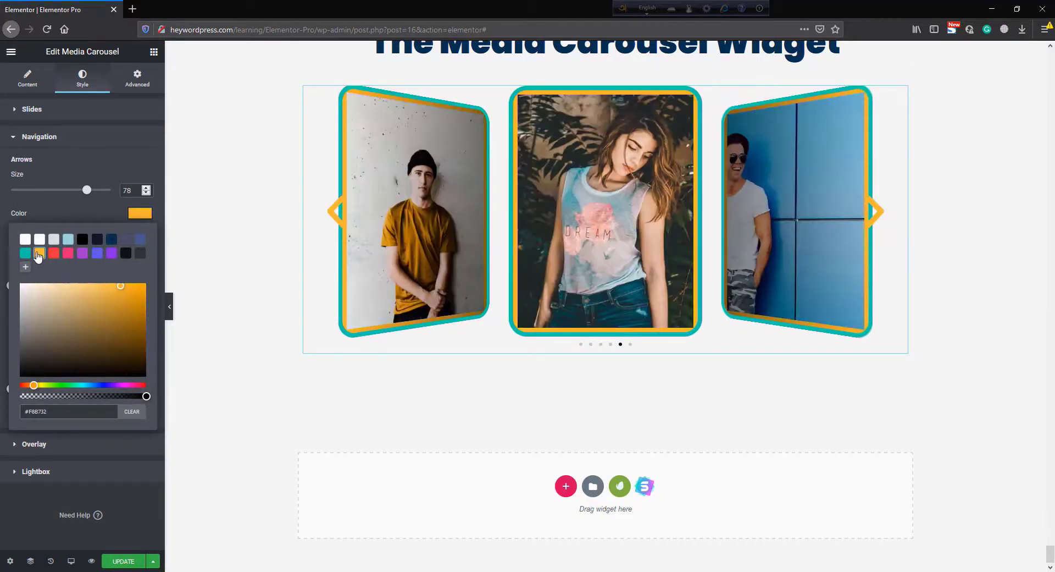
click(82, 240)
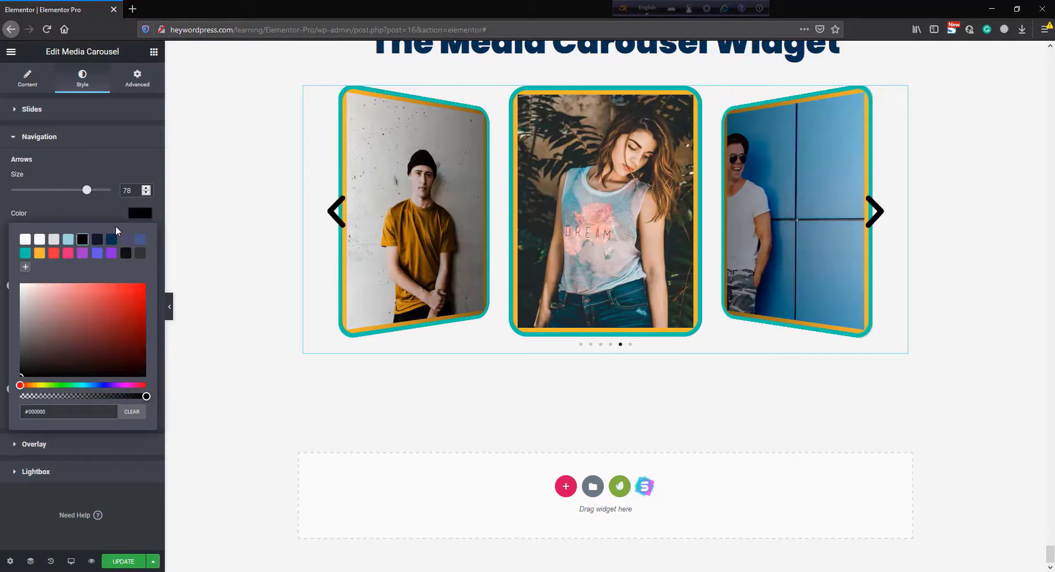
click(103, 208)
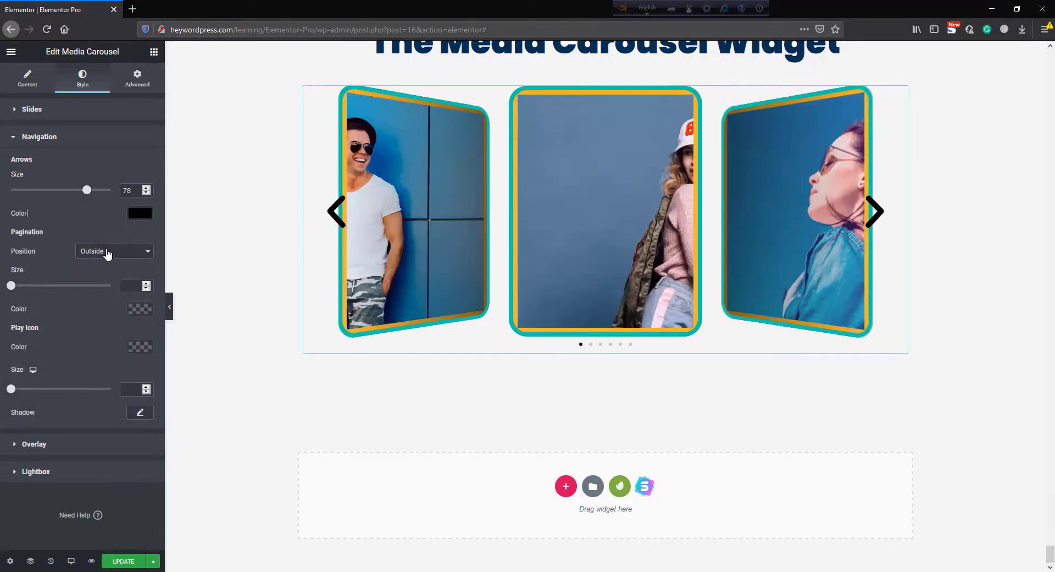
- Set the pagination position to Inside and its size to 5
click(108, 252)
click(106, 275)
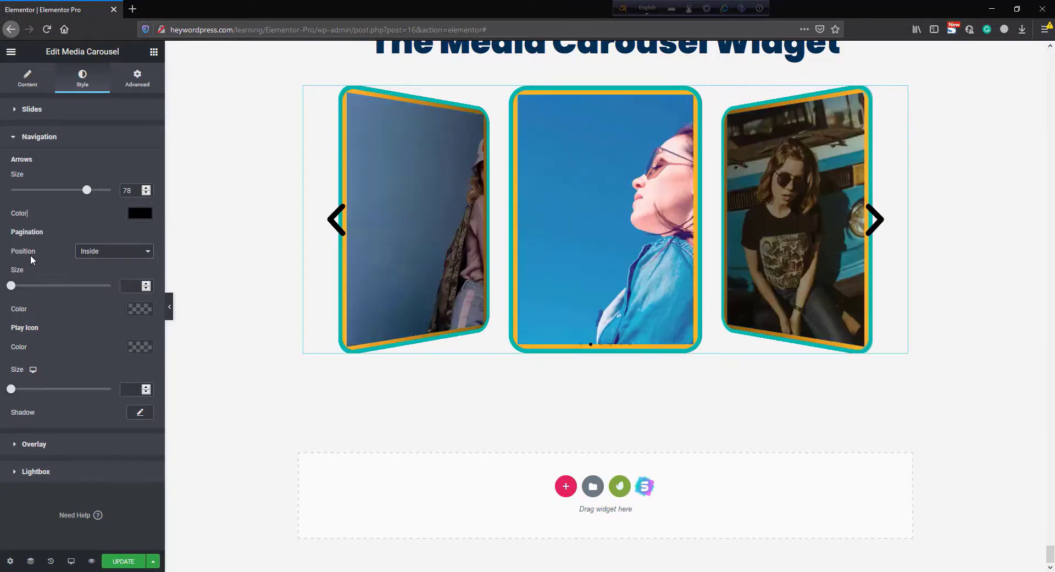
drag(13, 287, 36, 287)
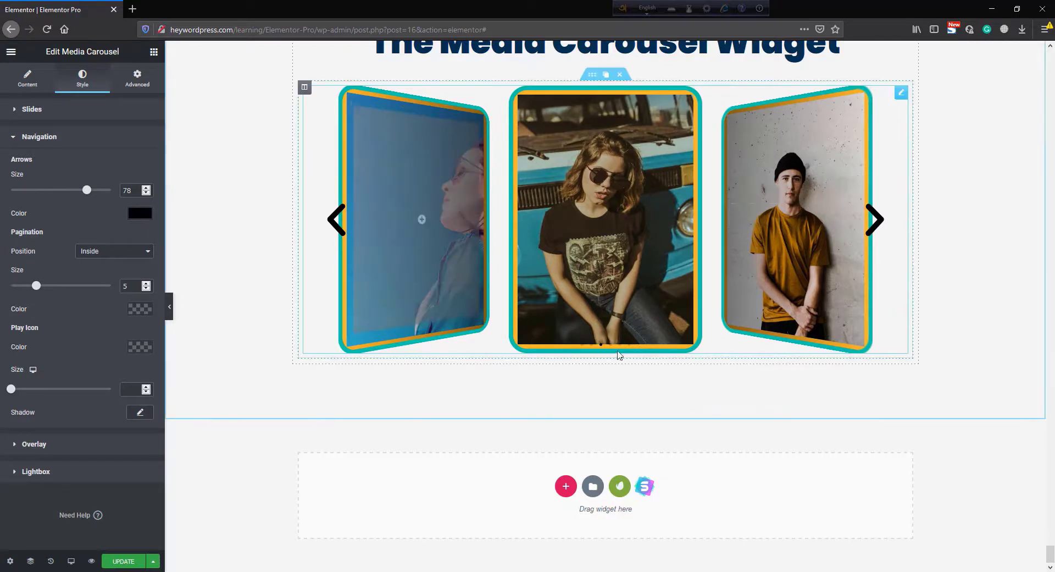
- Set the pagination position to Outside and the pagination size to 20
click(102, 253)
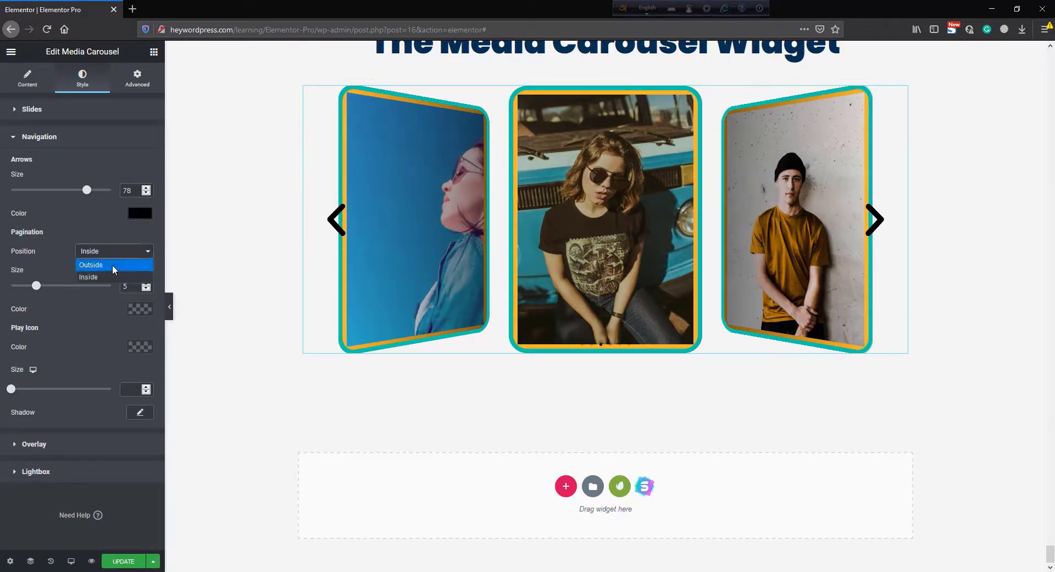
click(109, 265)
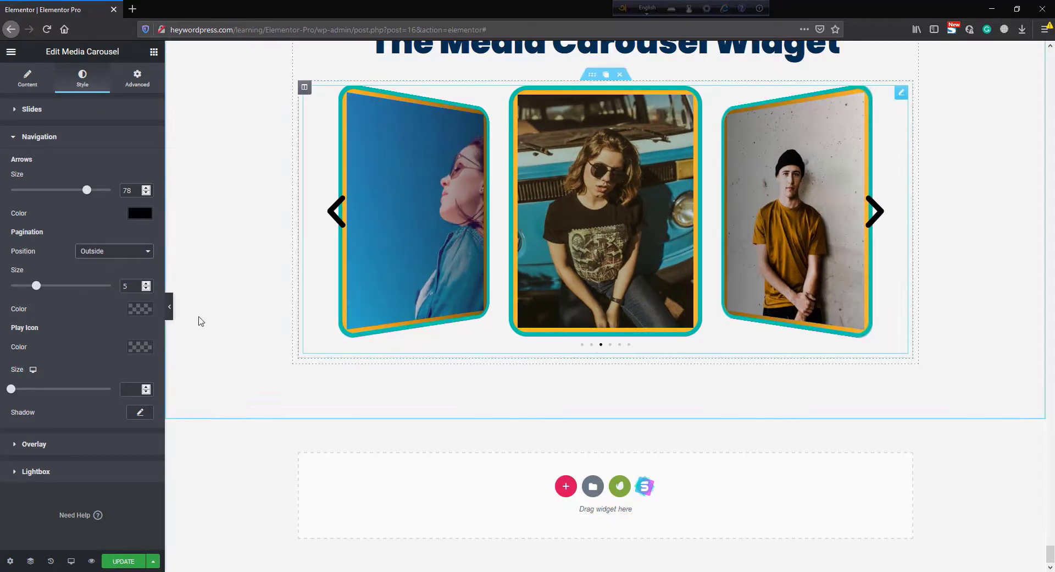
drag(40, 285, 127, 288)
- Set the pagination color to the purple preset swatch
click(140, 308)
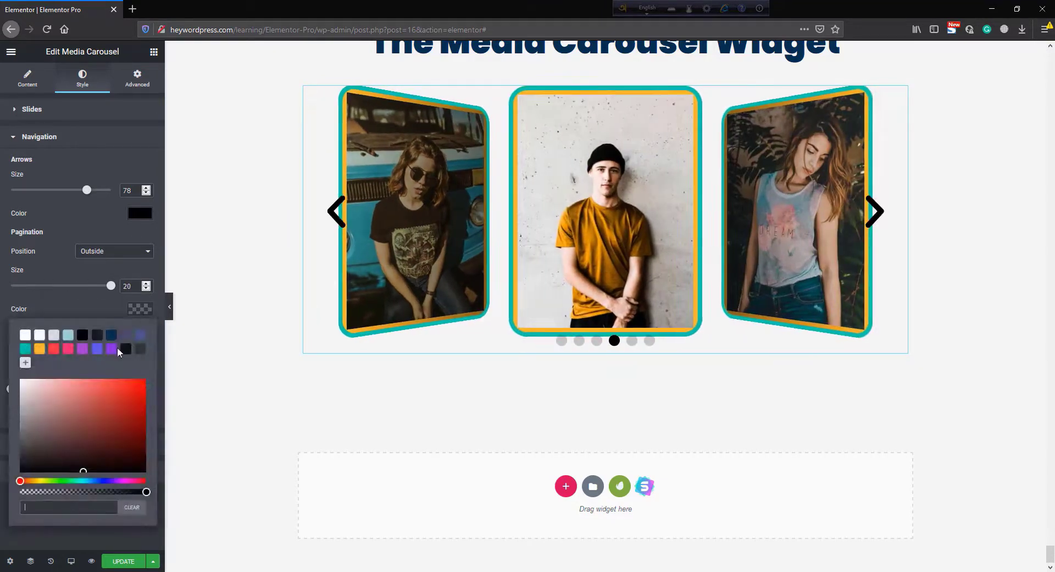
click(40, 350)
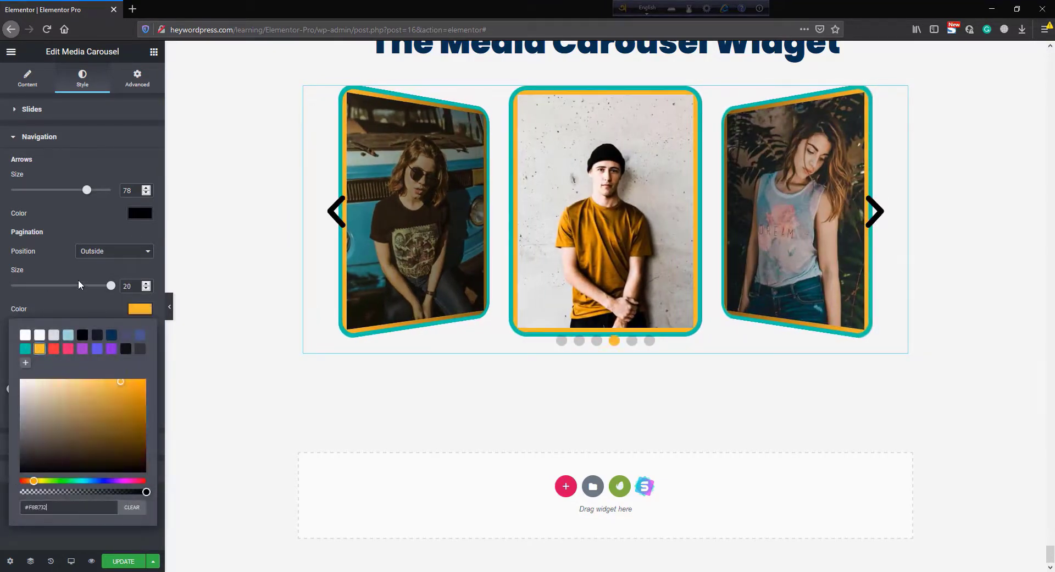
click(26, 349)
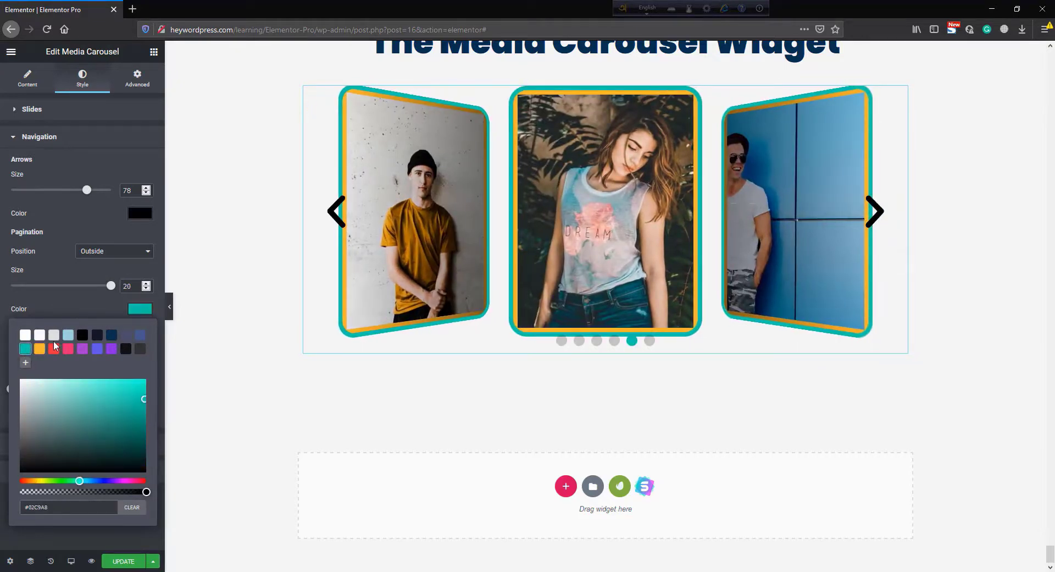
click(111, 349)
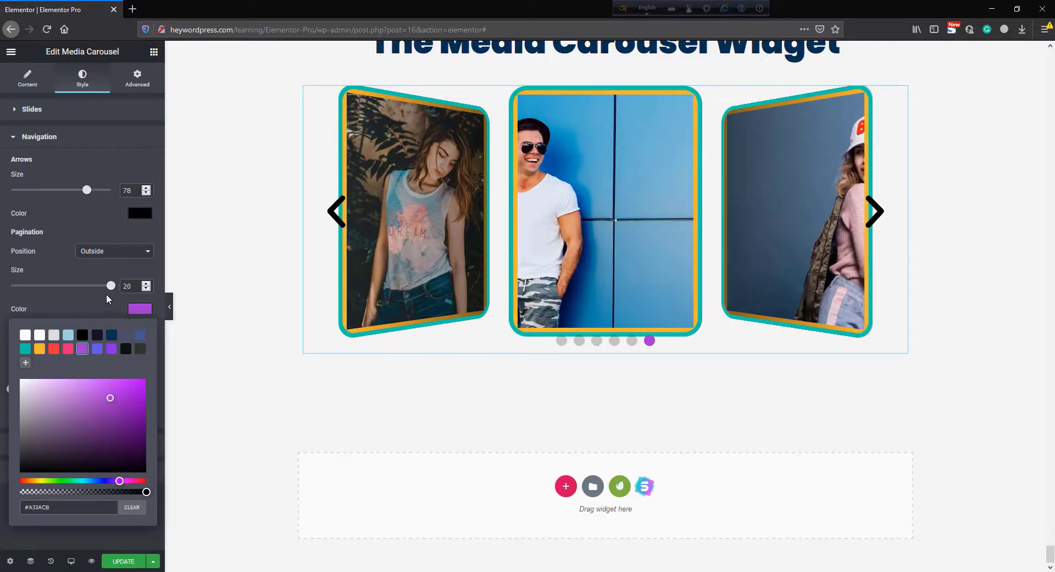
click(106, 297)
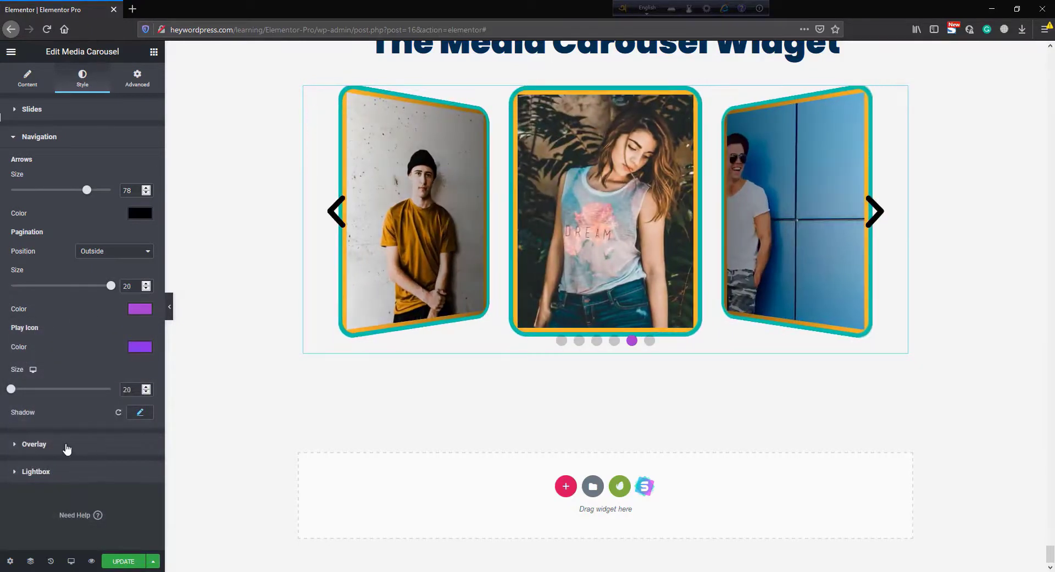
- Set the overlay background color to semi-transparent orange #FFAB0087 and the overlay icon size to 97
click(66, 450)
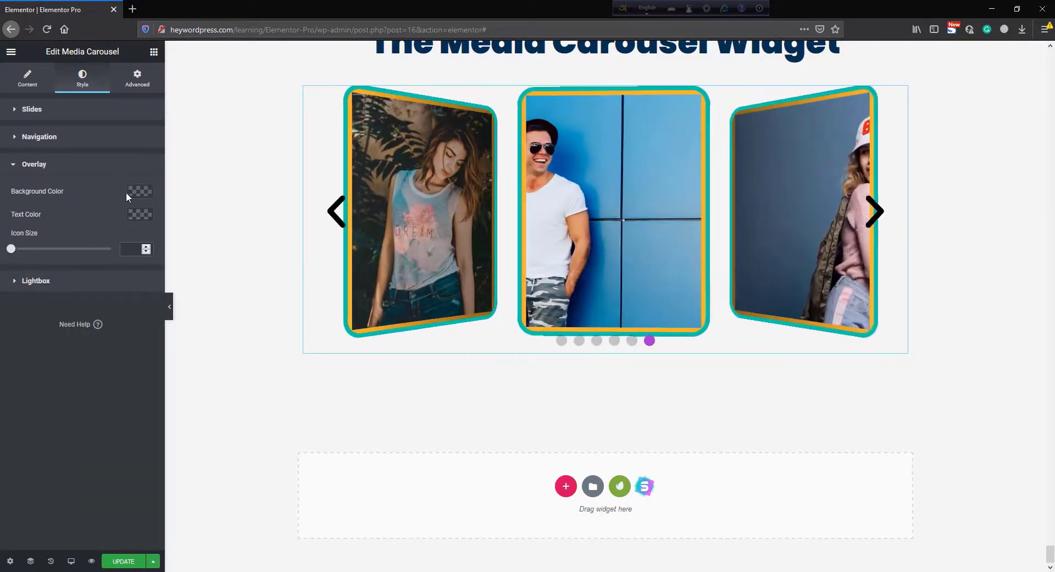
click(140, 191)
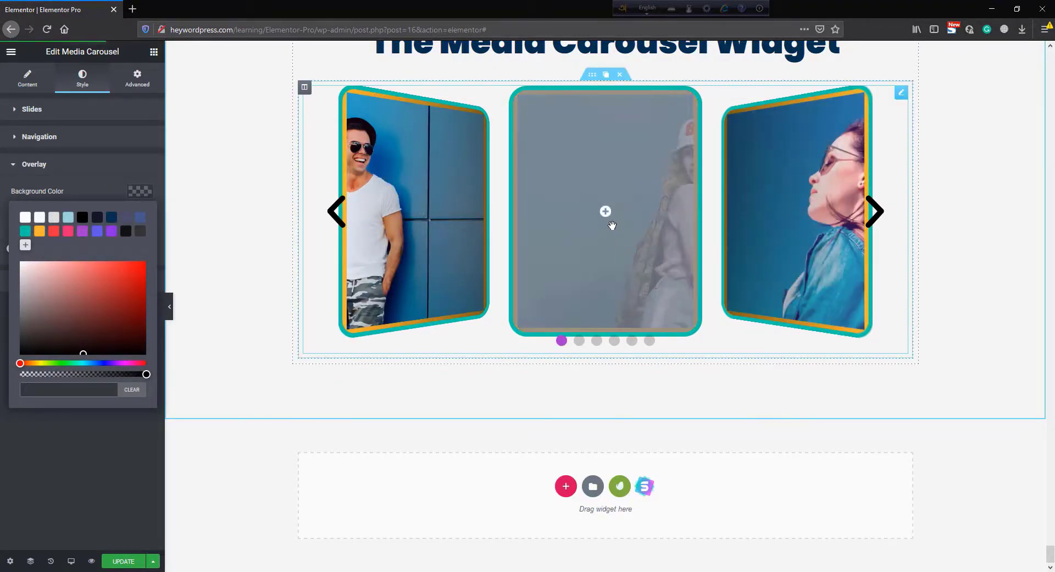
click(39, 231)
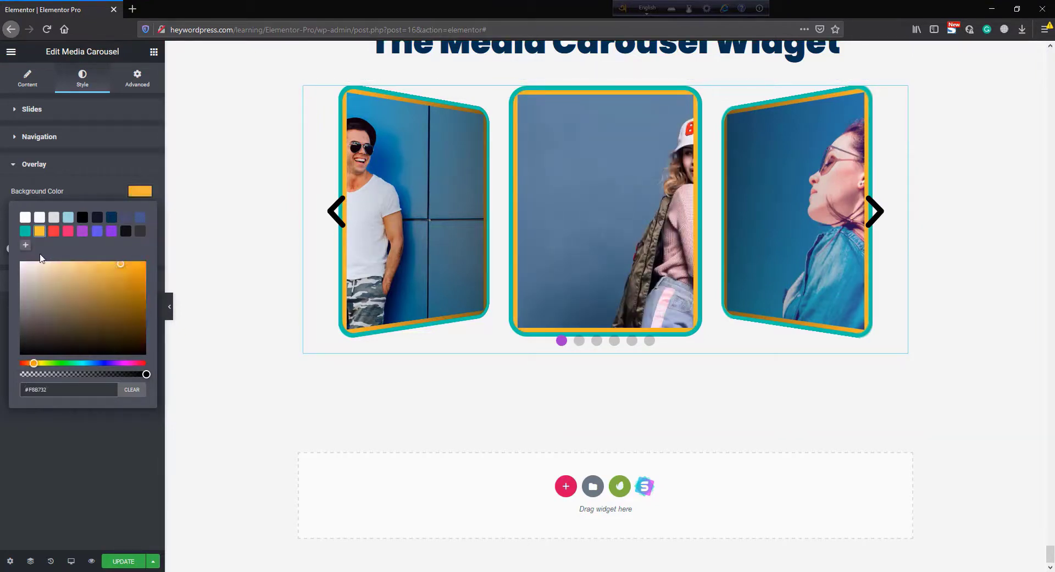
drag(137, 291, 146, 262)
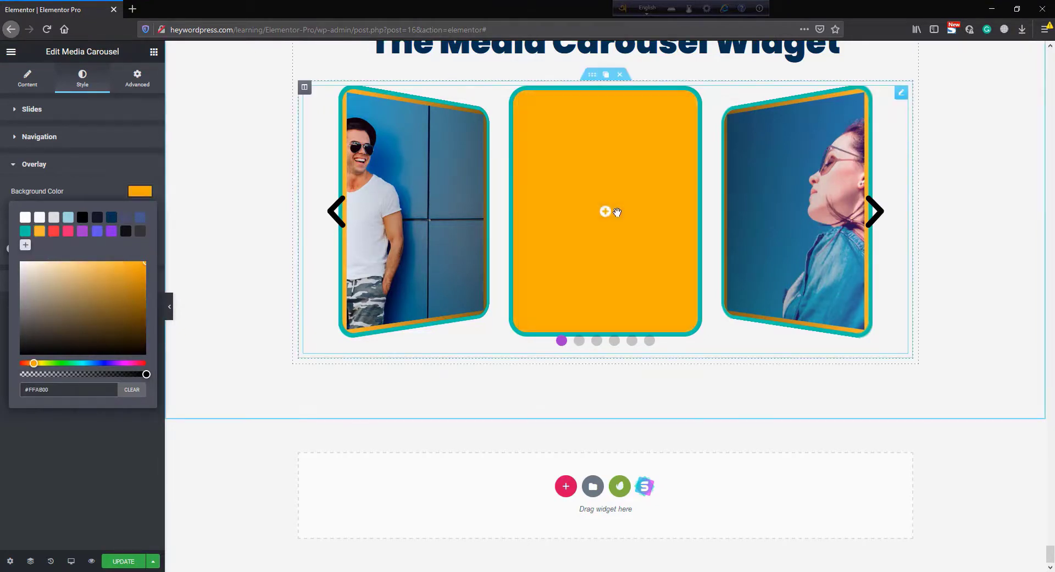
drag(104, 373, 87, 374)
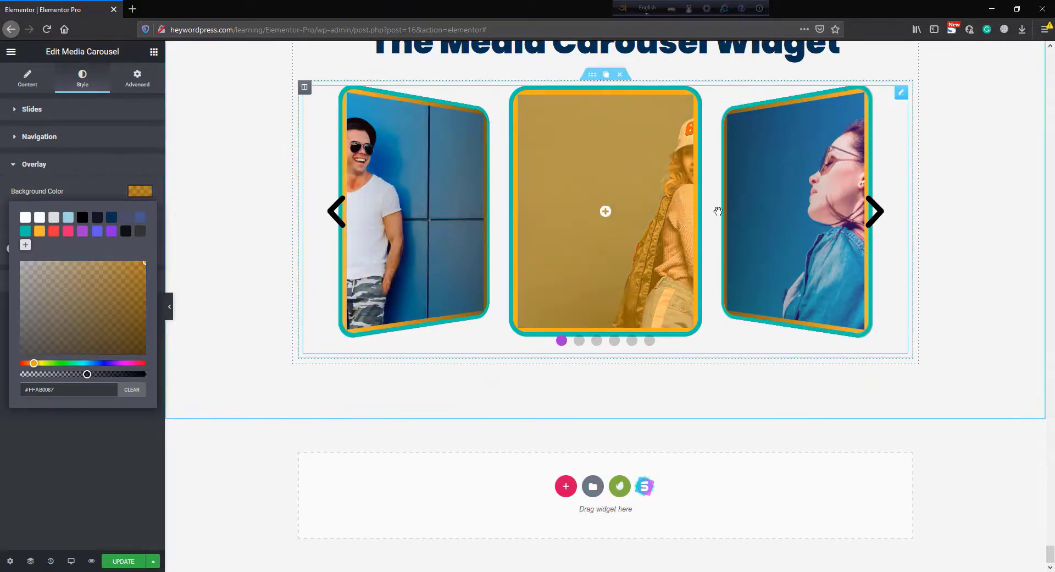
click(769, 213)
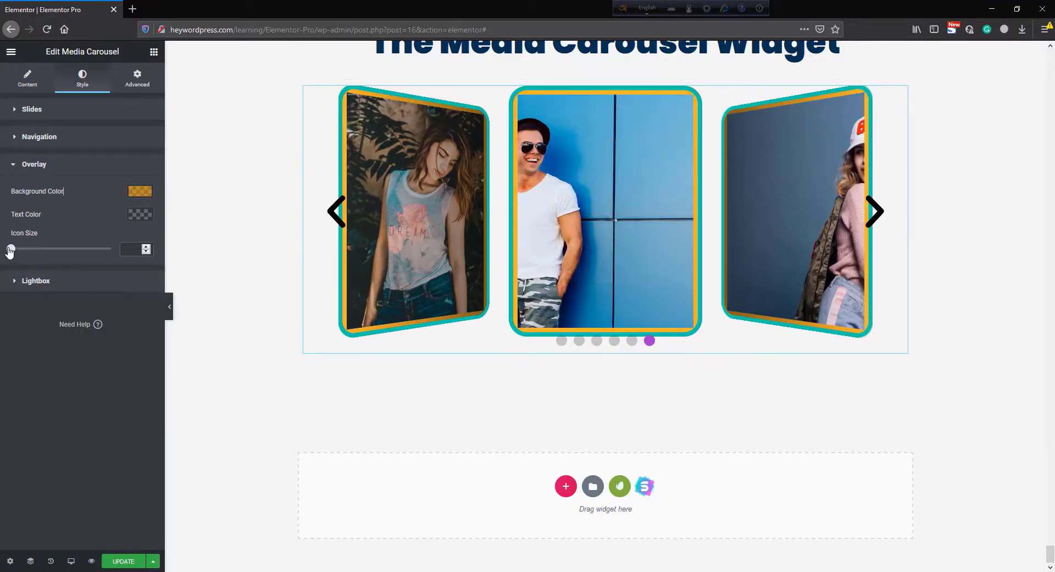
drag(10, 250, 108, 250)
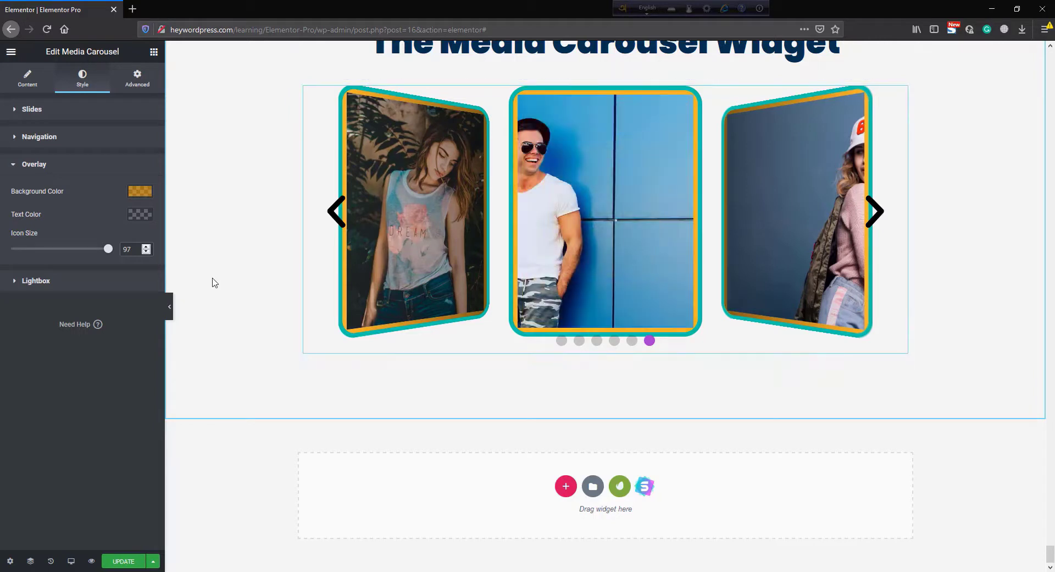
- Set the lightbox color to red #FF0000 and preview the lightbox by opening a slide
click(77, 284)
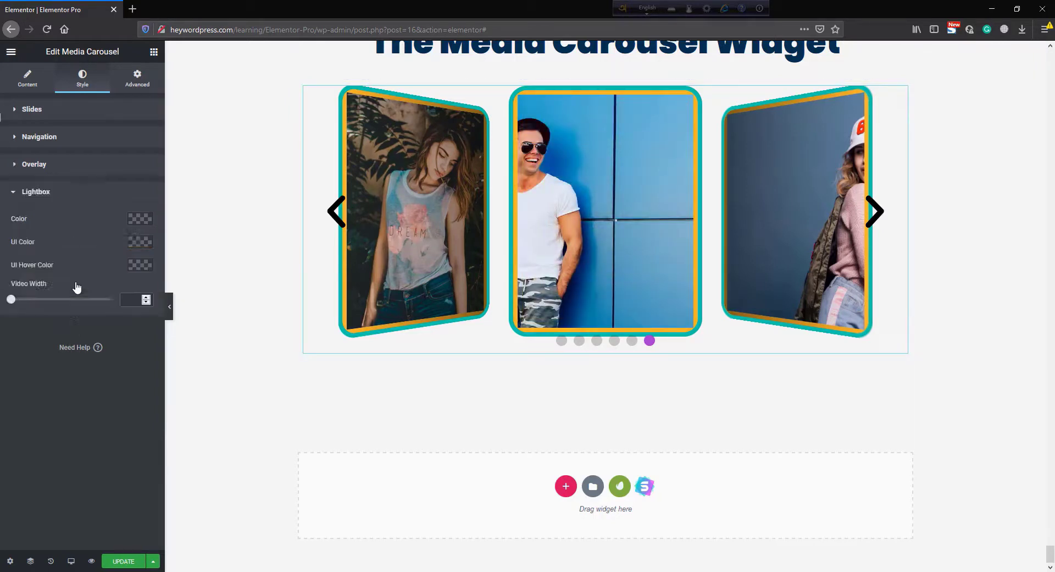
click(140, 219)
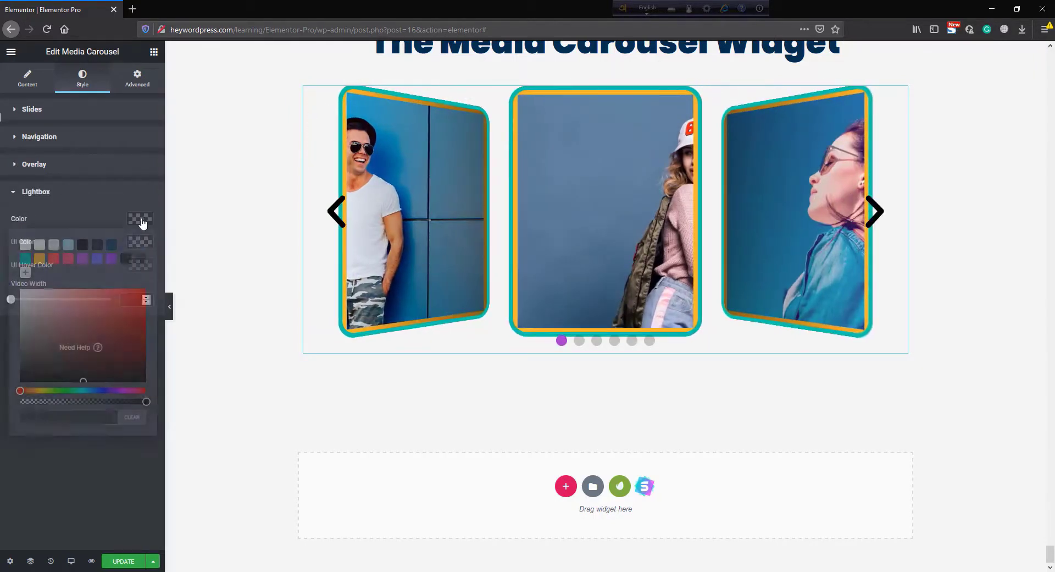
click(145, 297)
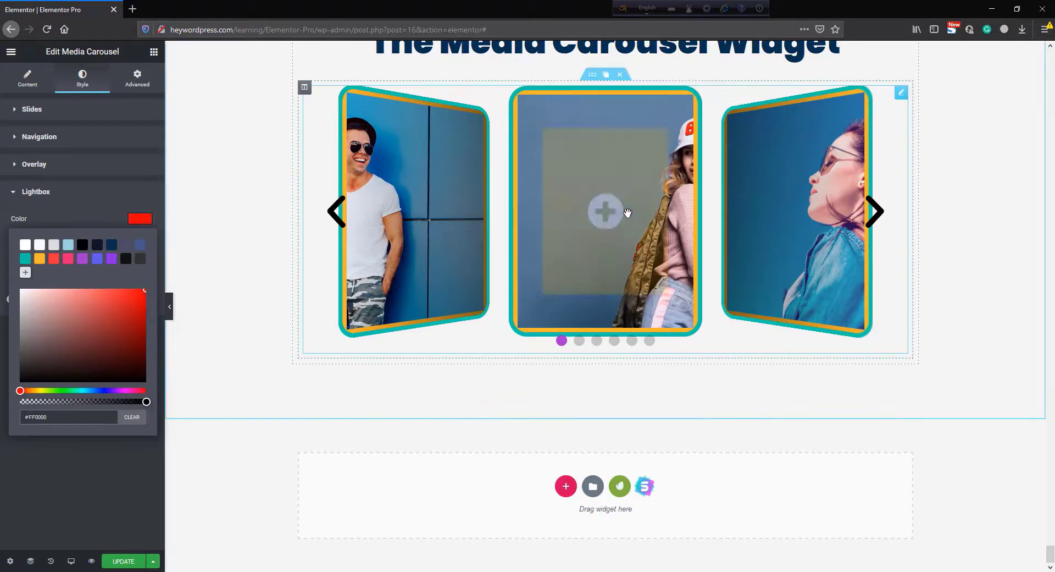
click(877, 211)
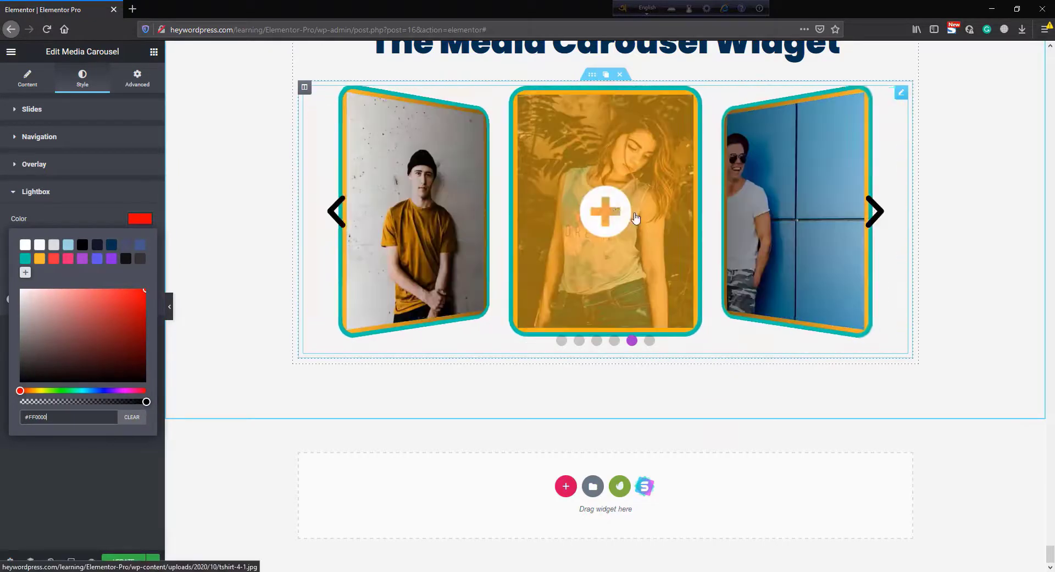
click(615, 212)
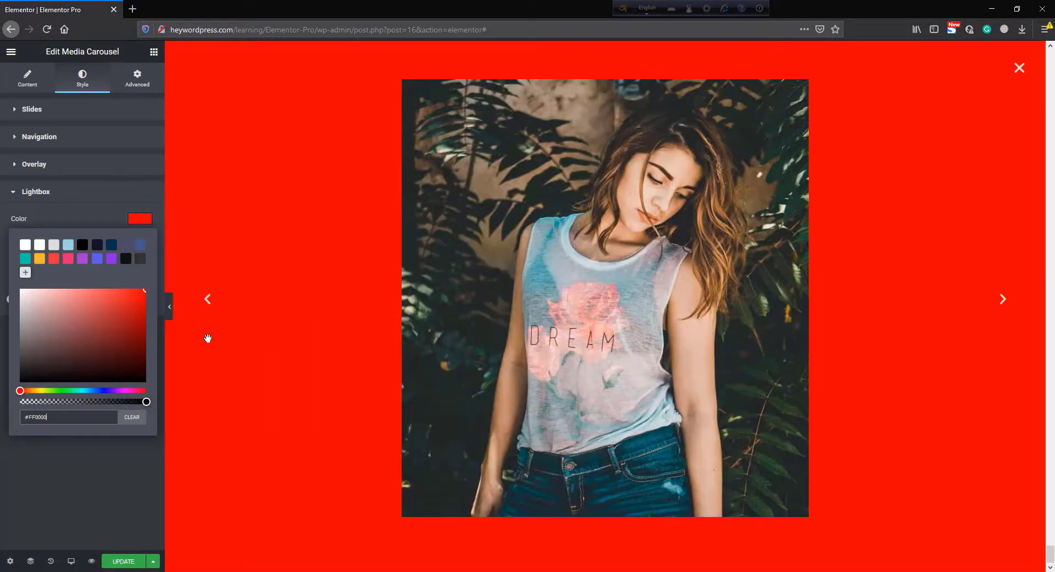
click(1020, 68)
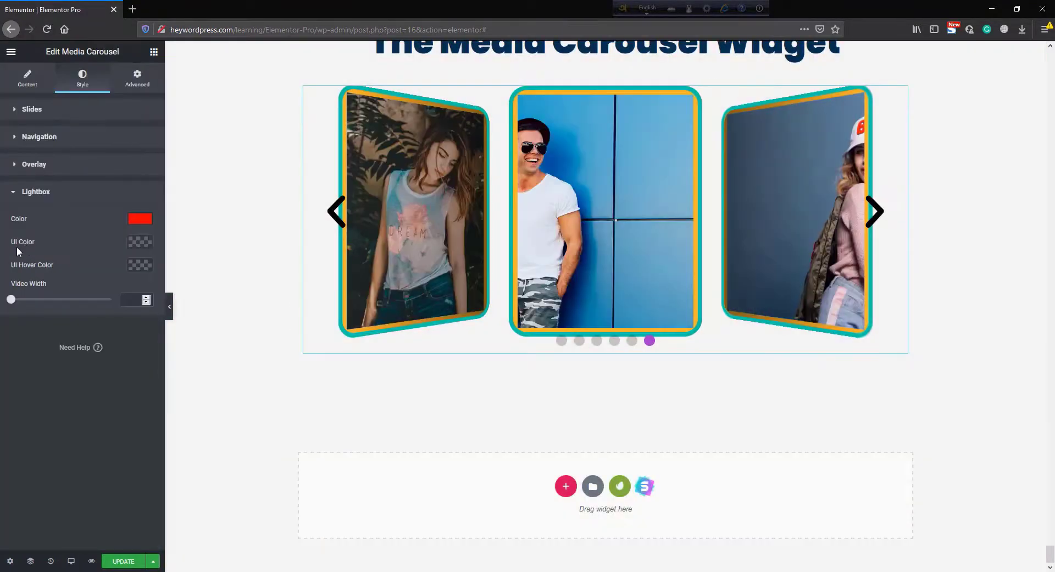
- Set the lightbox UI color to white and the video width to 59, previewing in the lightbox
click(141, 241)
click(67, 282)
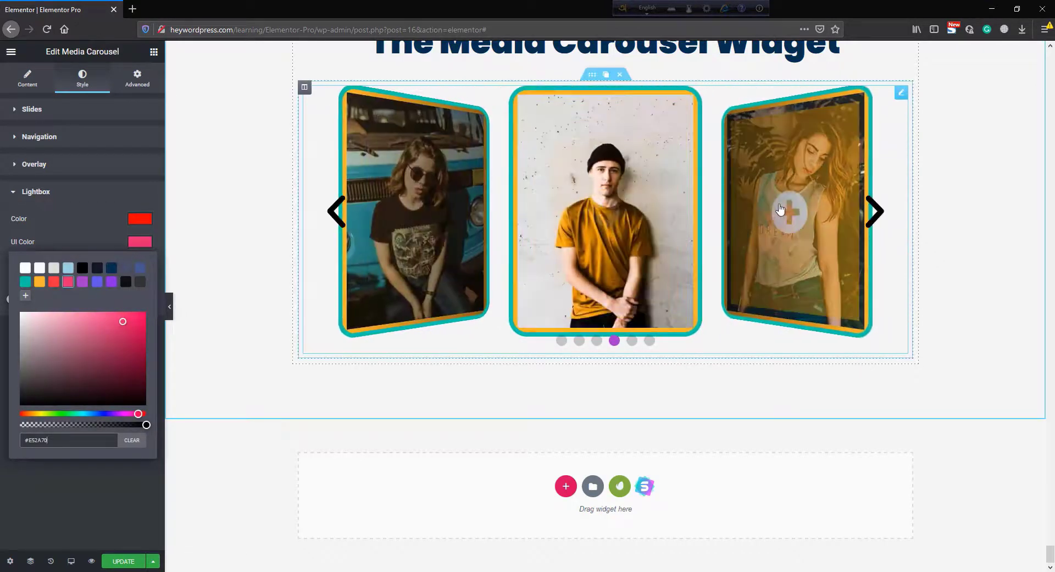
click(786, 204)
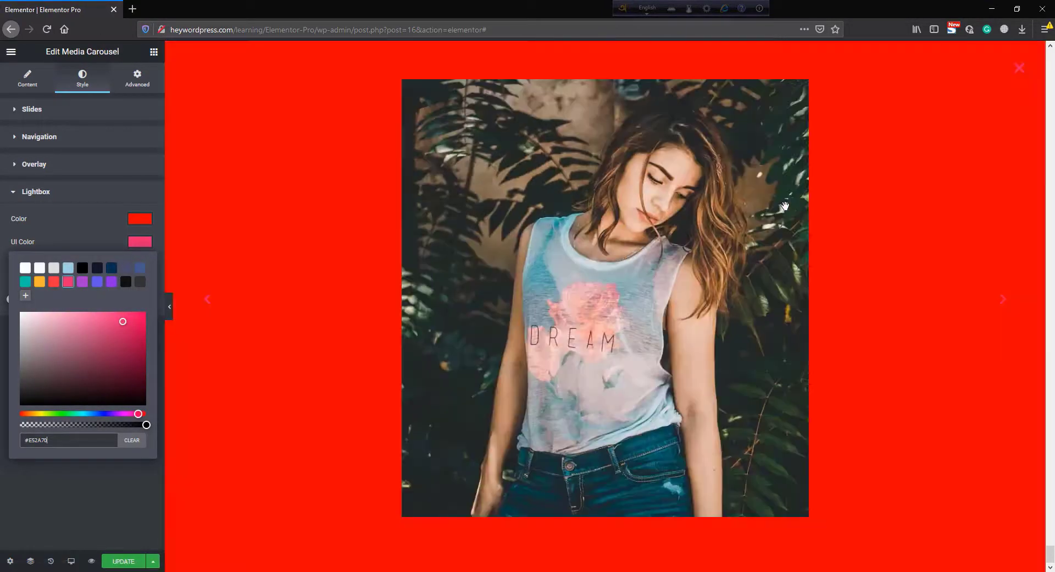
click(25, 269)
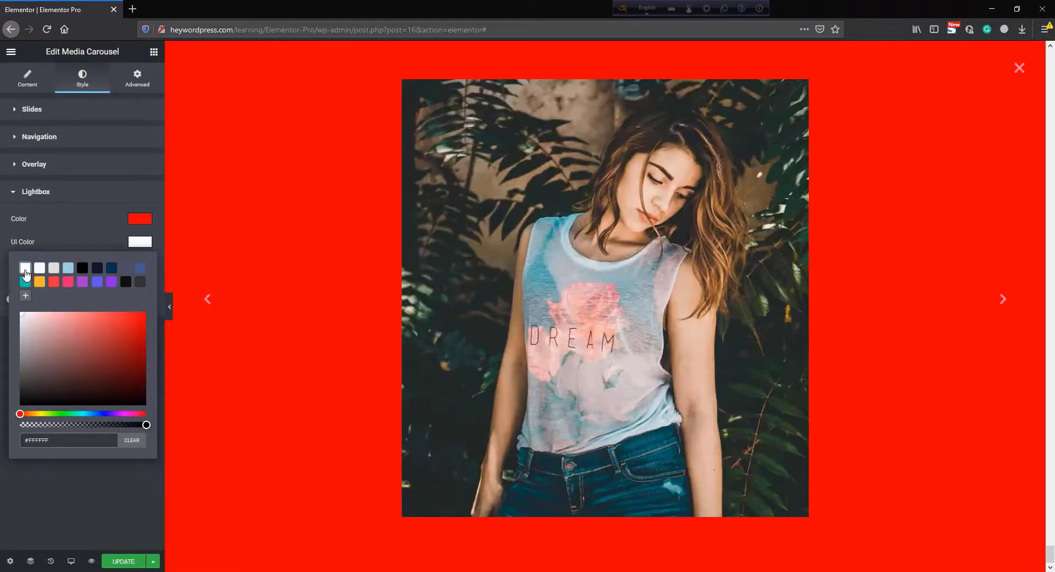
click(63, 228)
drag(66, 299, 29, 305)
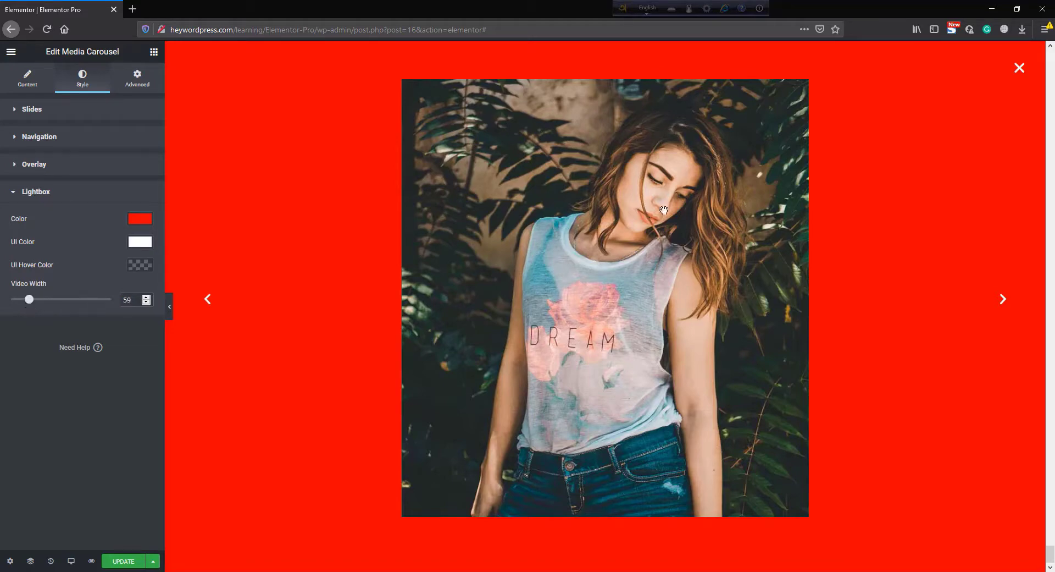
click(1019, 68)
- Add a new single-column section below the carousel
click(138, 80)
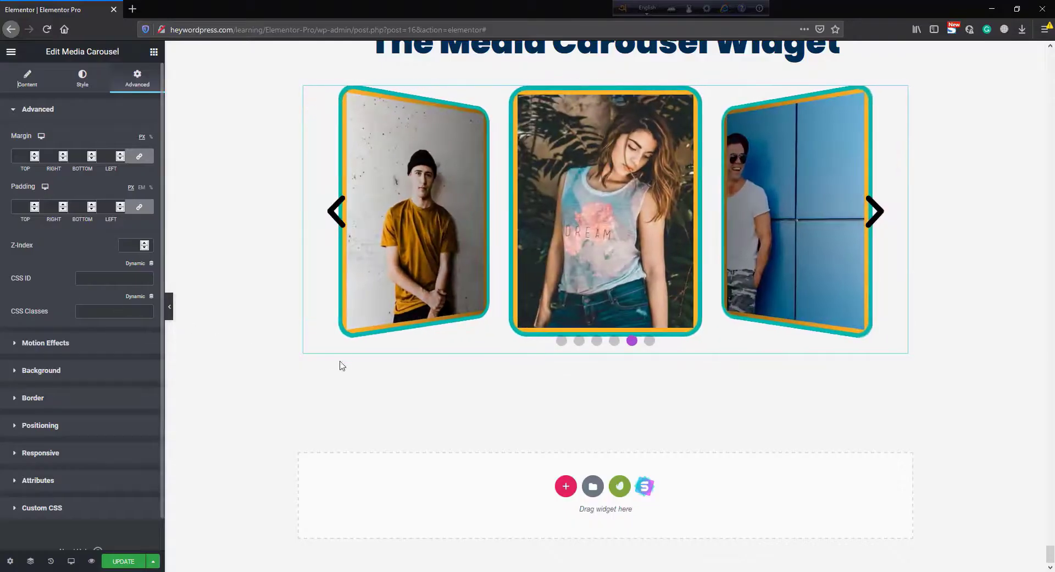
click(565, 486)
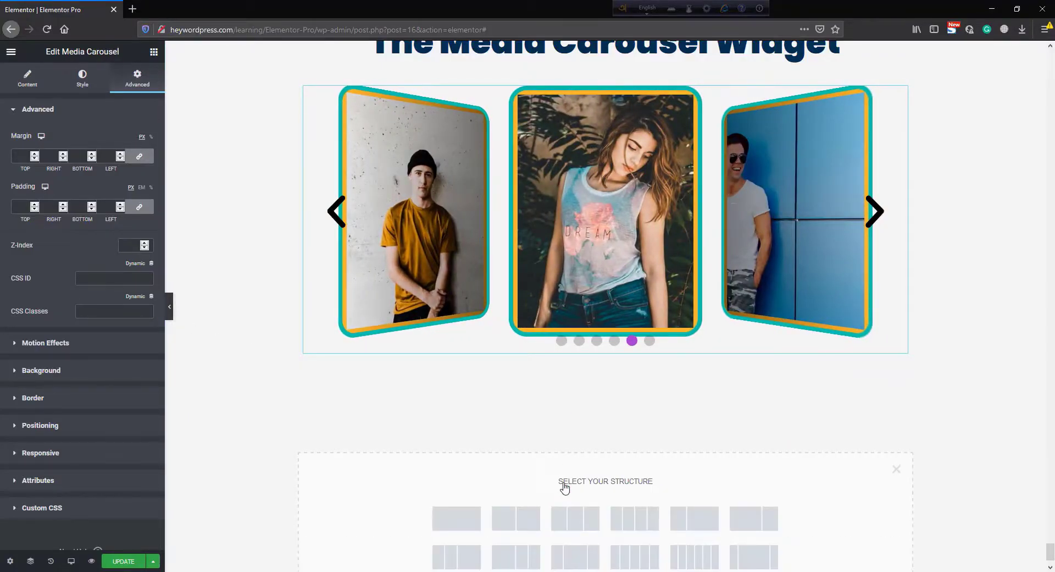
click(456, 516)
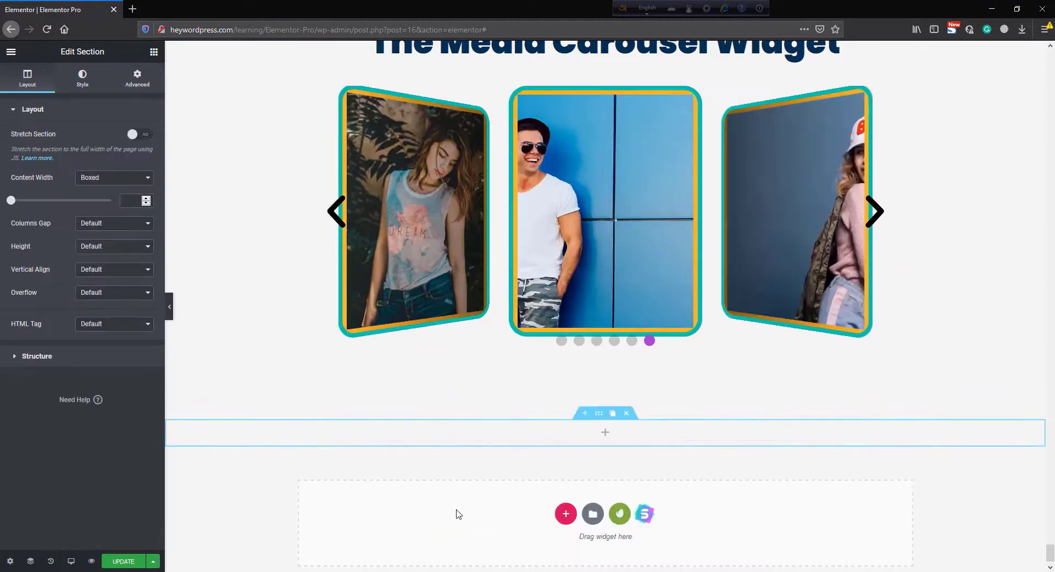
- Stretch the new section to full width and set its top and bottom padding to 100
click(146, 134)
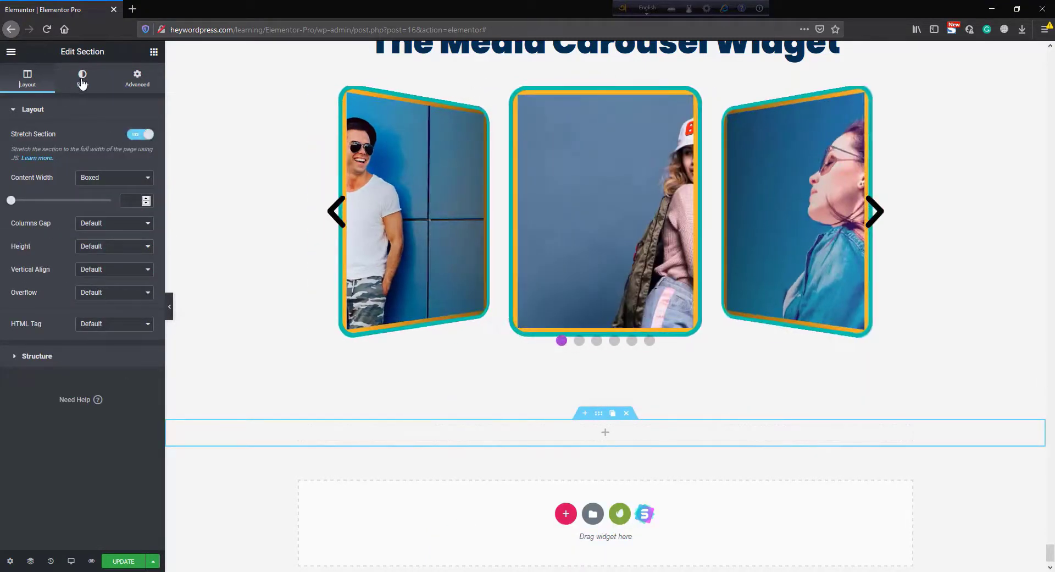
click(140, 80)
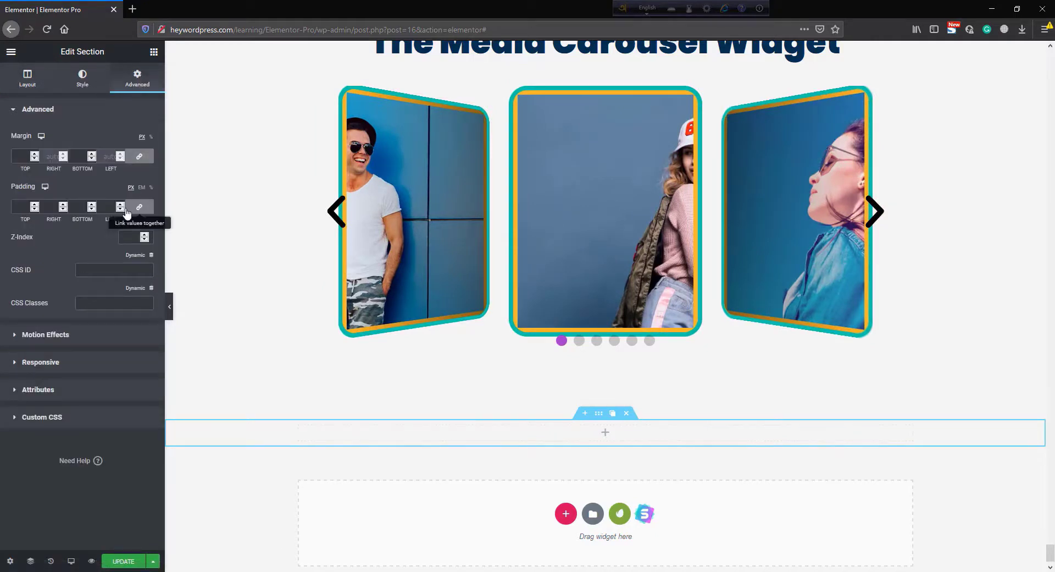
click(21, 206)
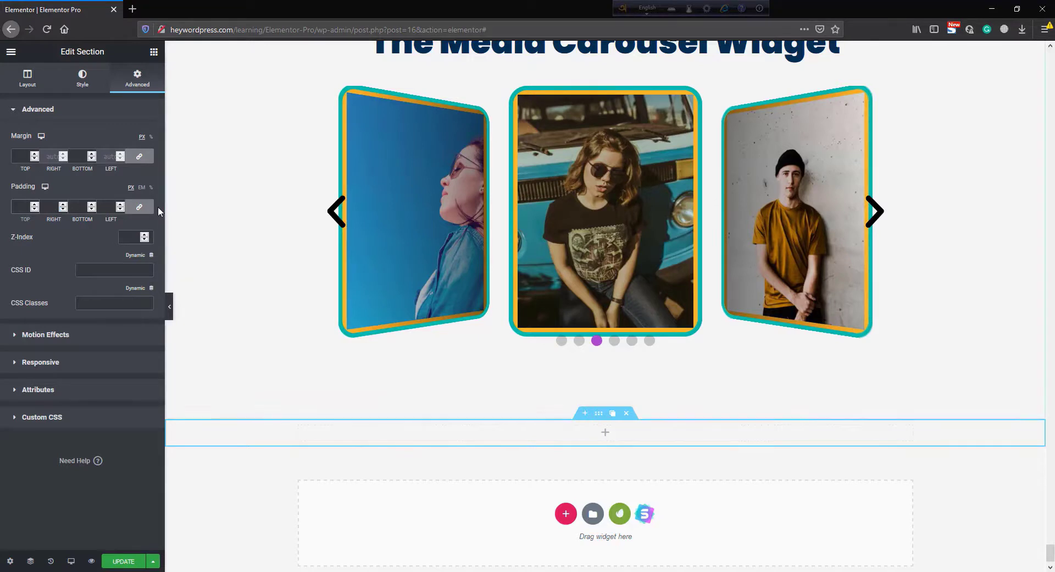
click(139, 206)
text(1)
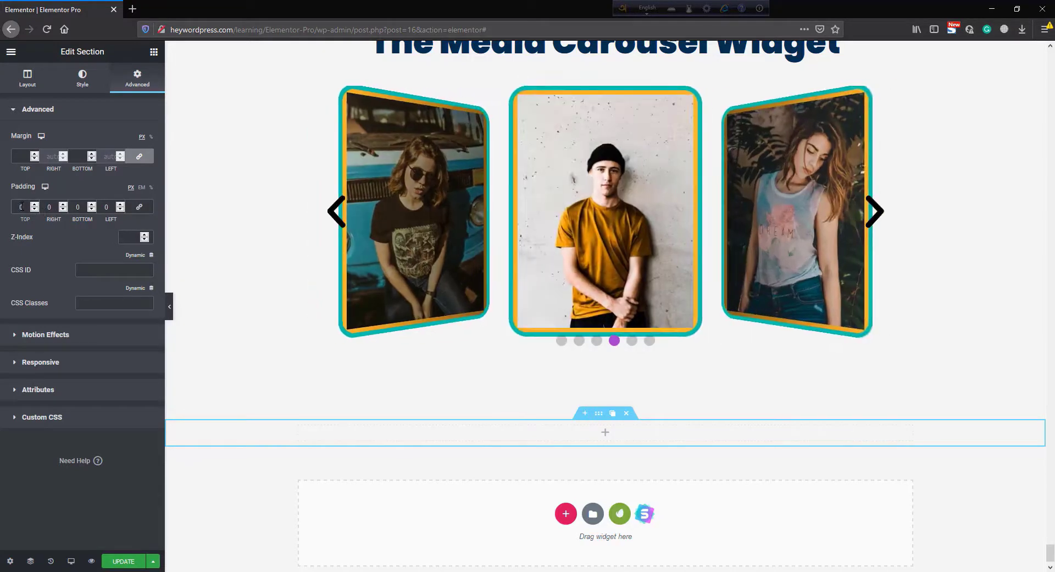
text(00)
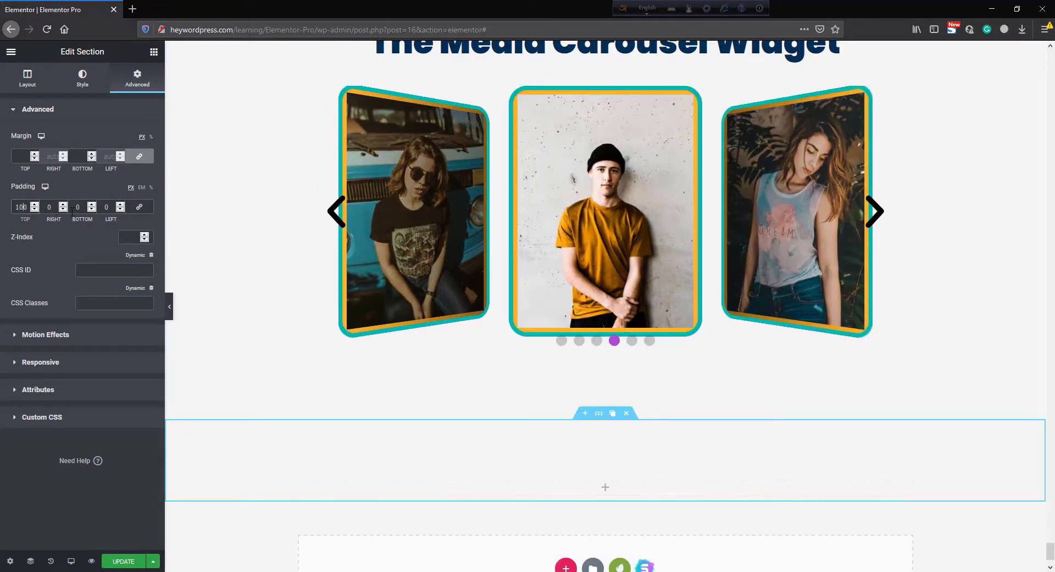
click(72, 210)
text(100)
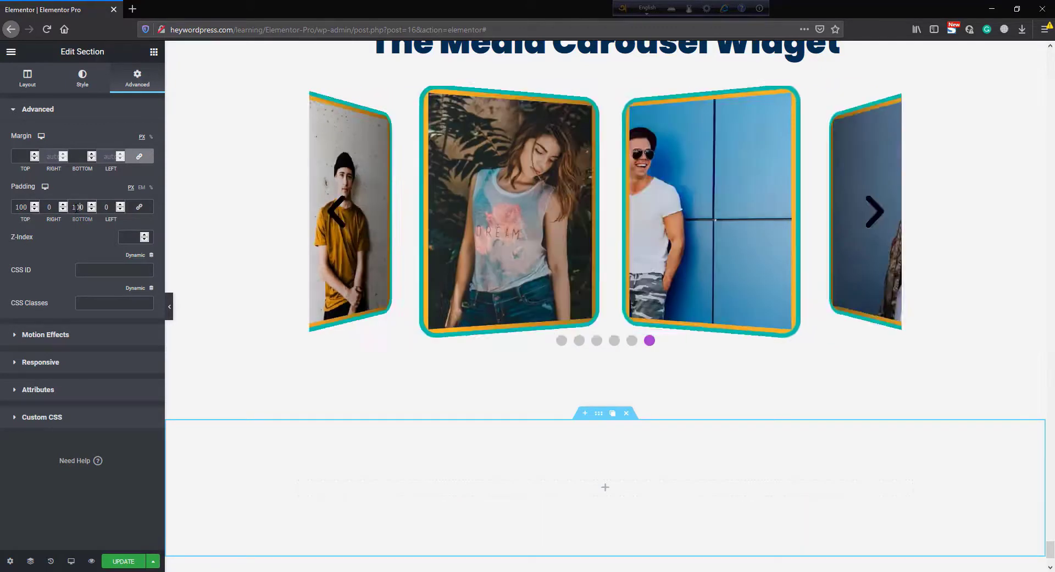
- Set the section's classic background image to the aerial coastline picture img-72 from the media library
click(82, 80)
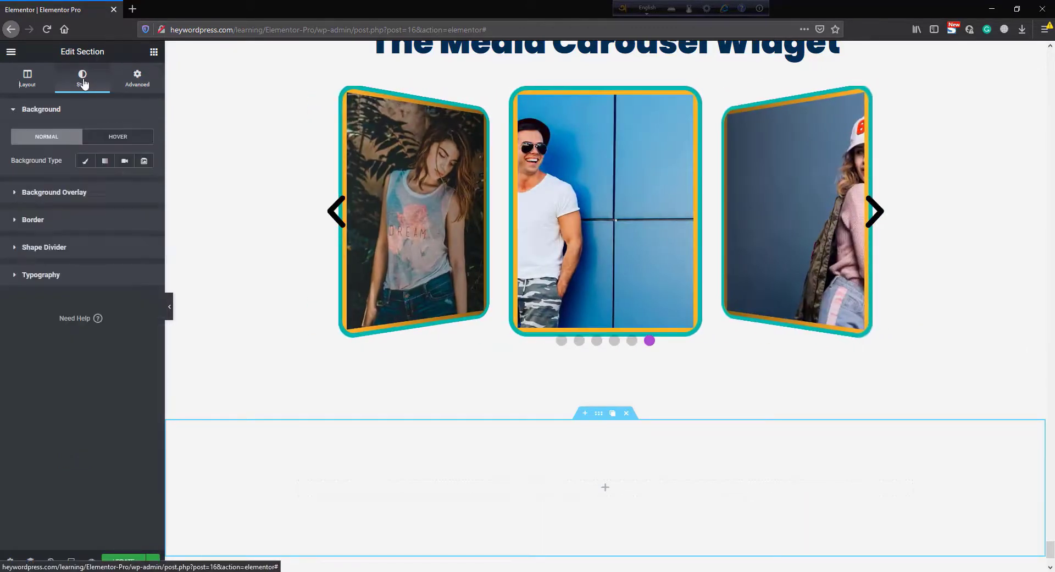
click(86, 161)
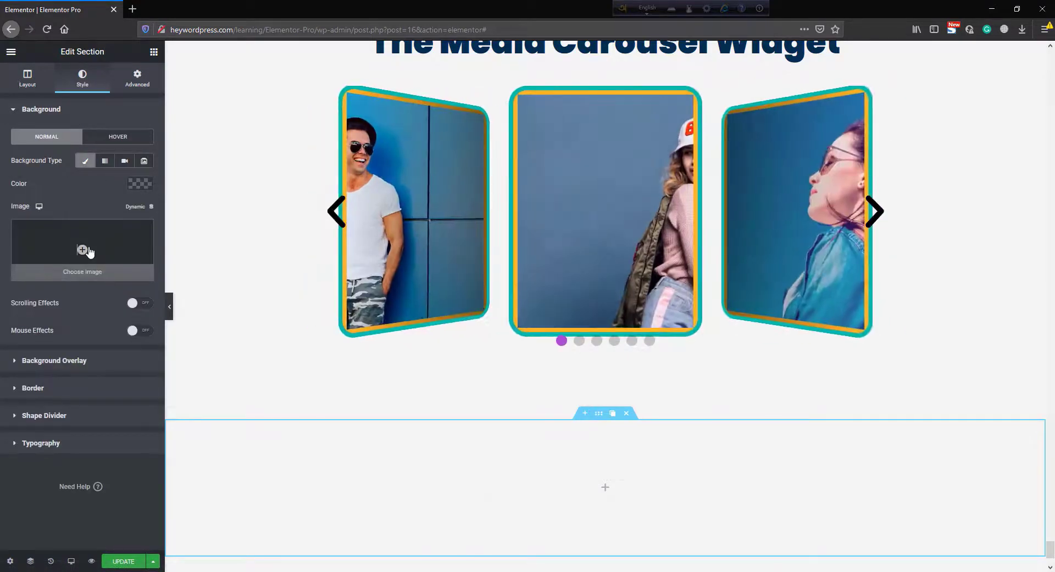
click(88, 251)
scroll(531, 348, down, 15)
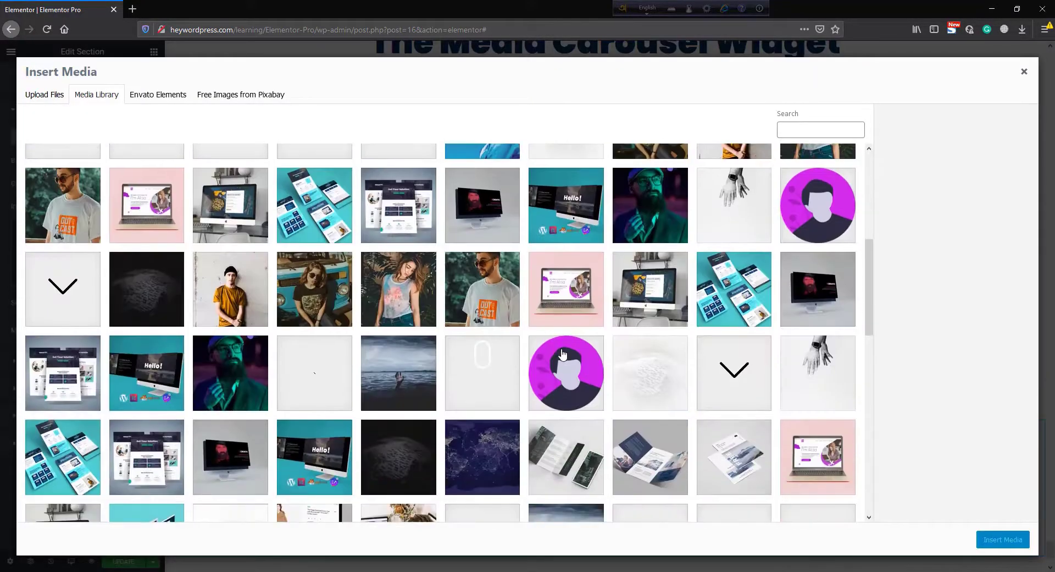
scroll(577, 330, down, 4)
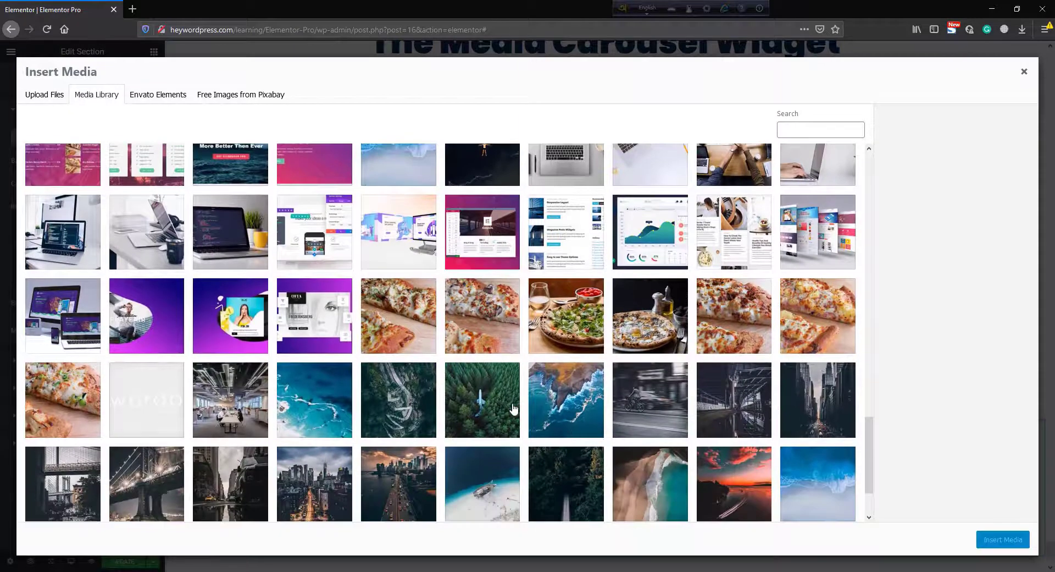
click(580, 404)
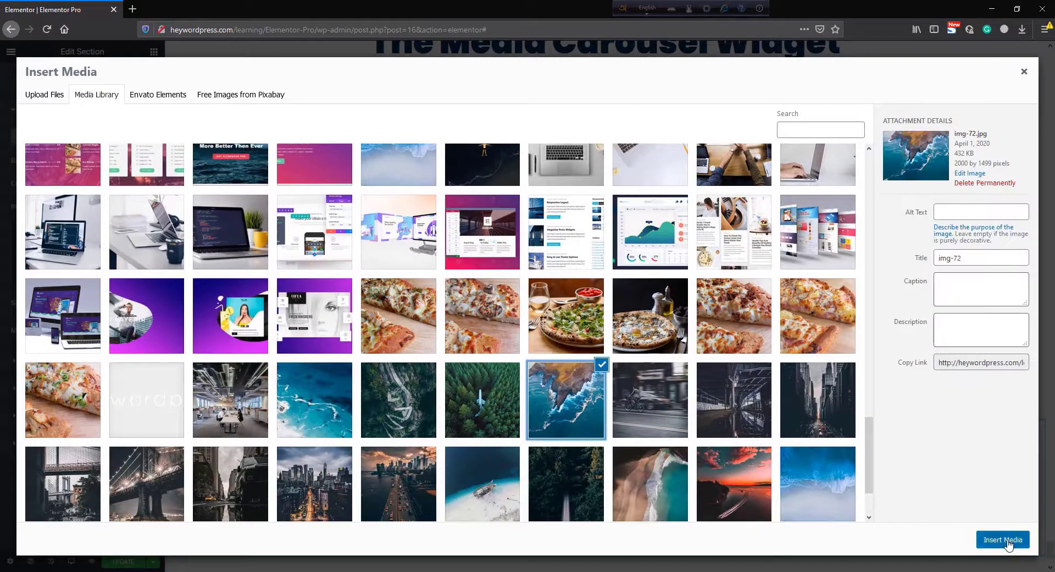
click(1007, 541)
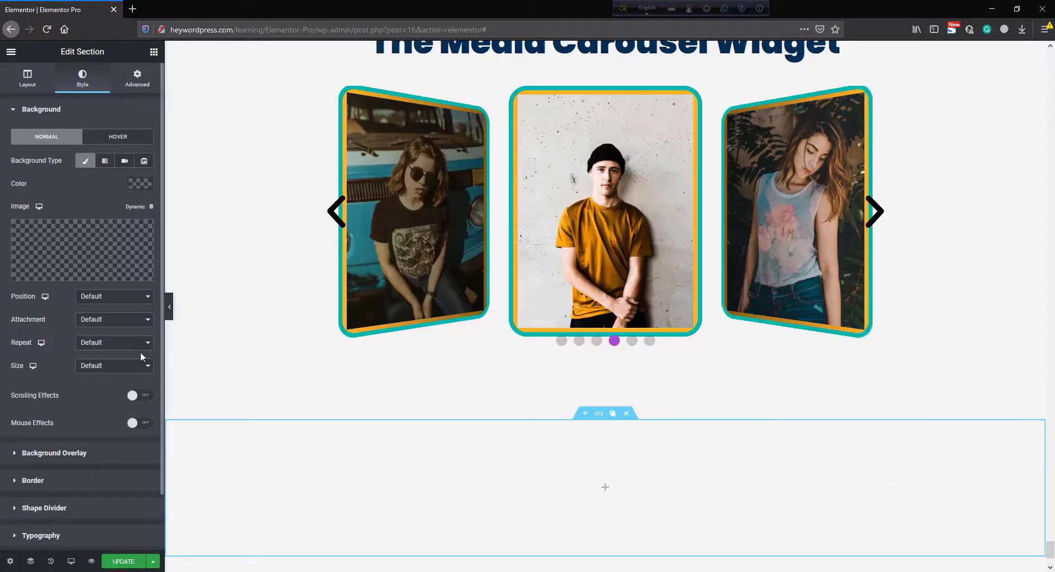
- Set the background image position to Center Center, repeat to No-repeat and size to Cover
click(88, 296)
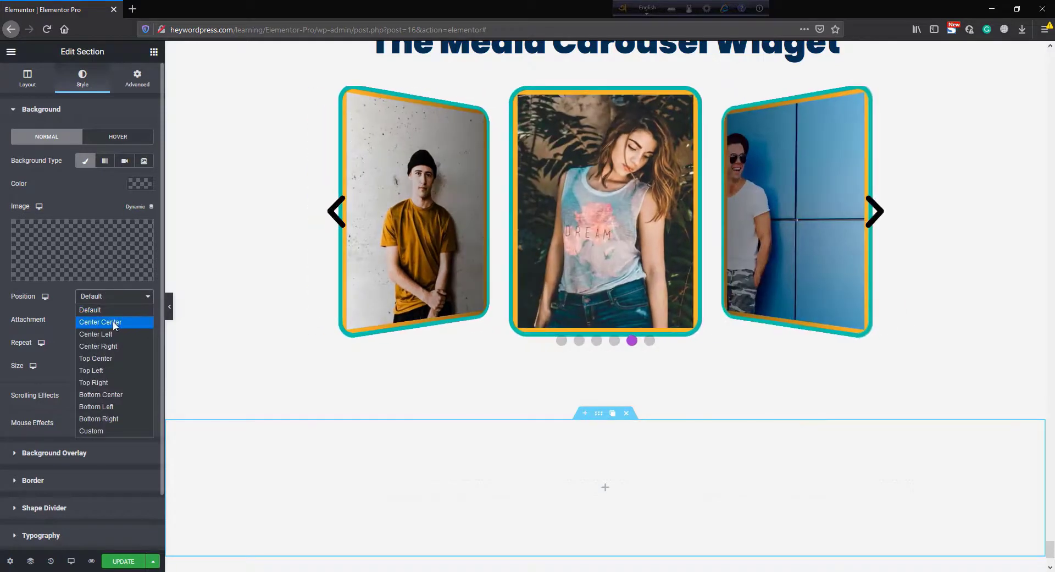
click(113, 321)
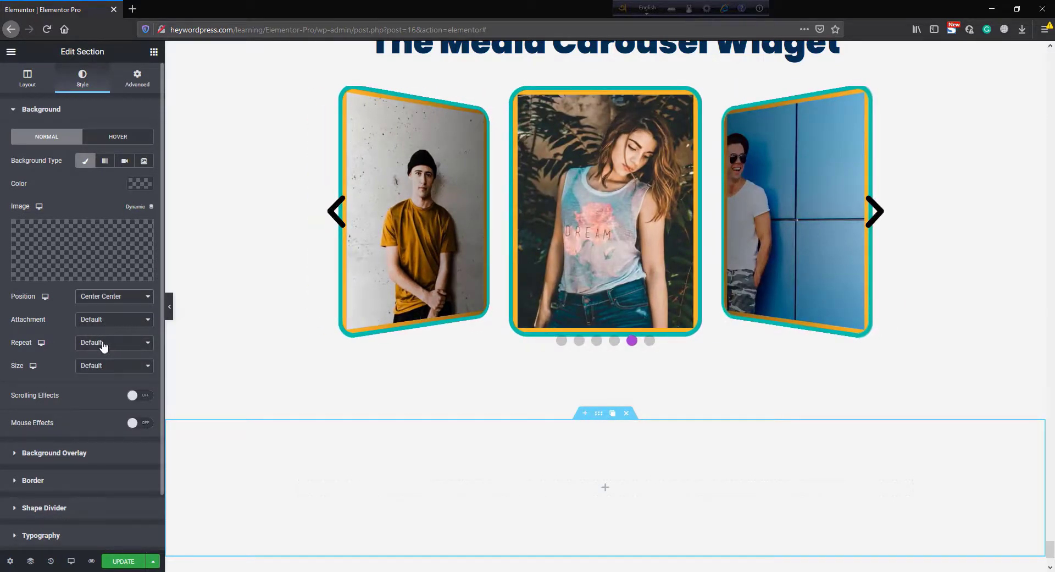
click(109, 343)
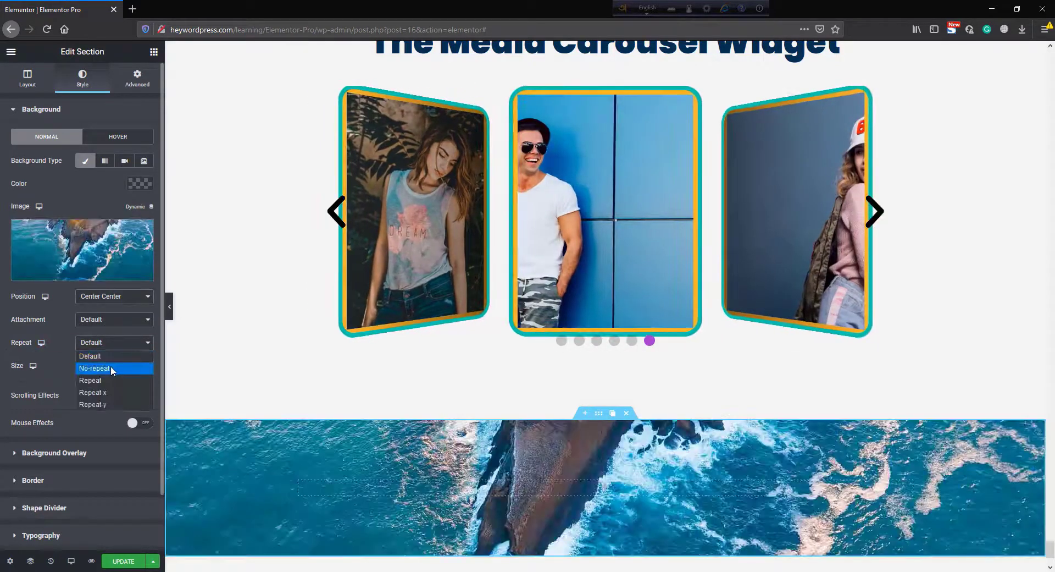
click(110, 368)
click(98, 373)
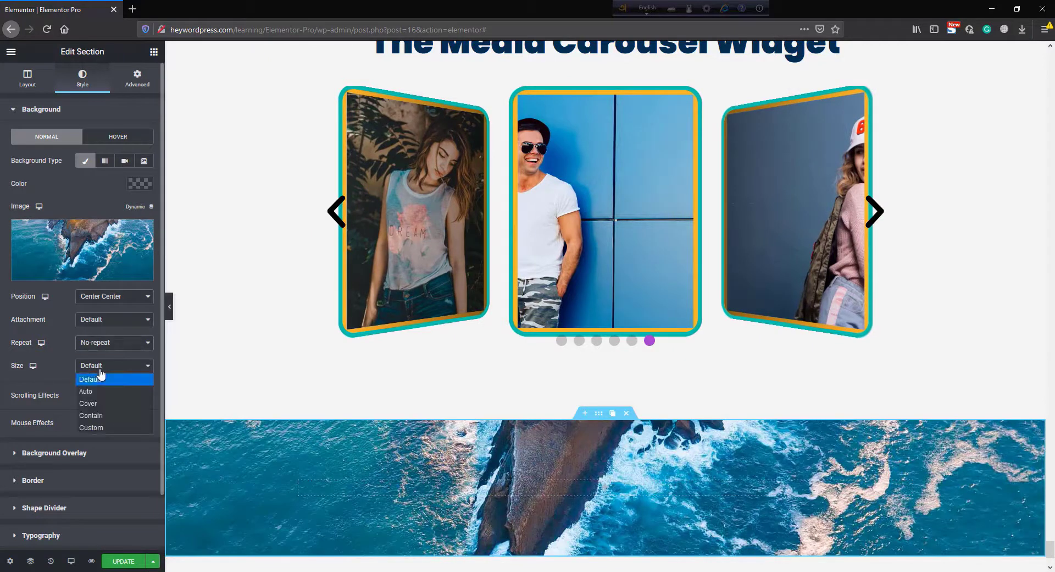
click(100, 405)
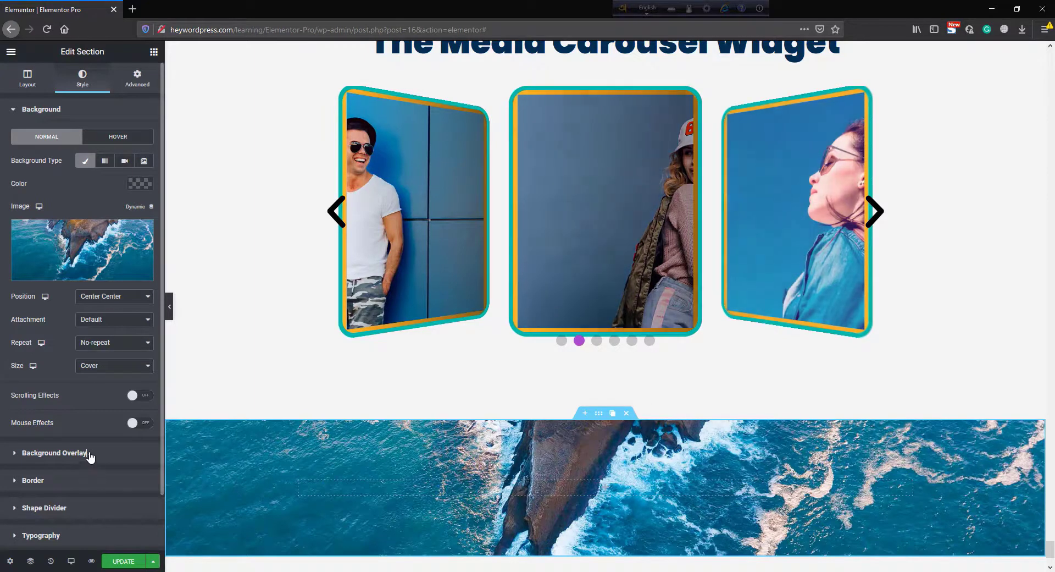
- Add a gradient background overlay to the section with blue #0400FF as its first color
click(55, 452)
click(112, 188)
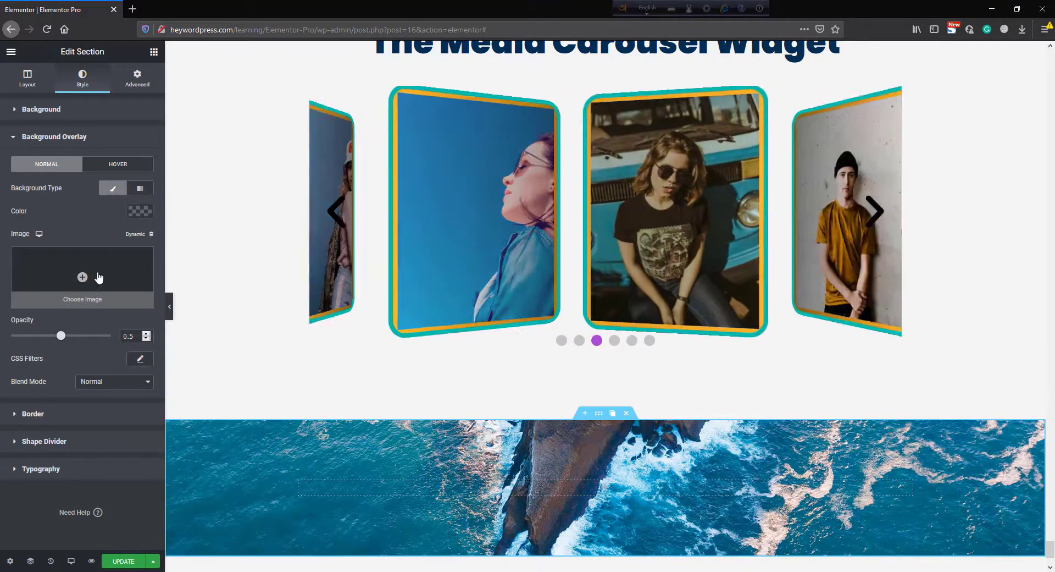
click(141, 189)
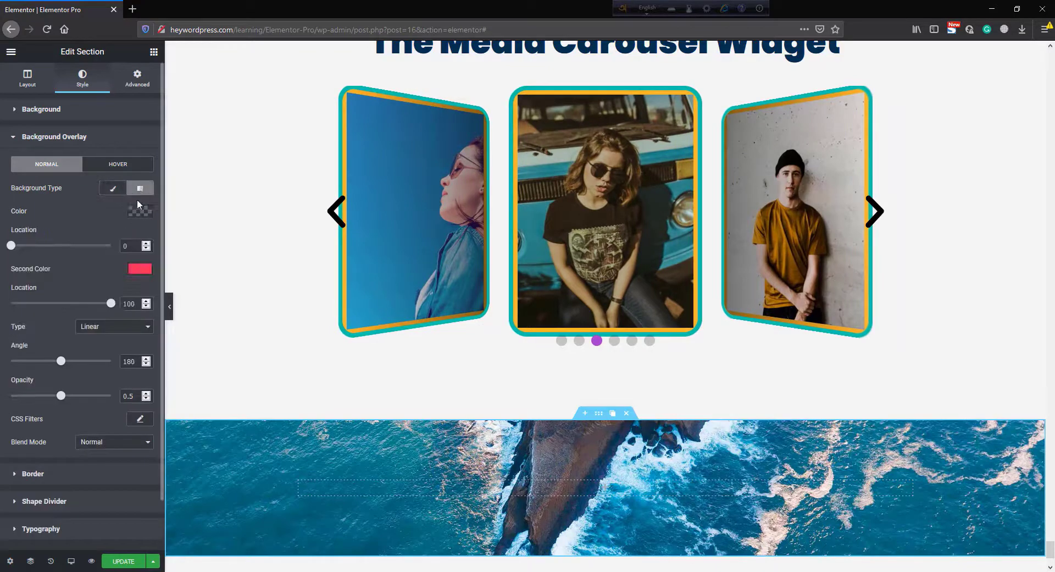
click(140, 211)
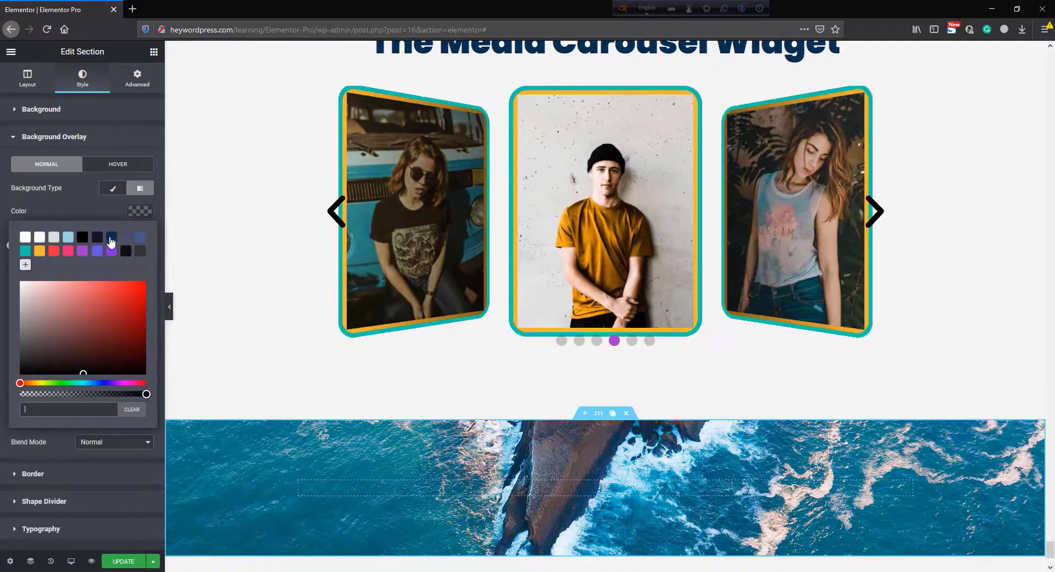
click(104, 383)
click(128, 311)
click(147, 279)
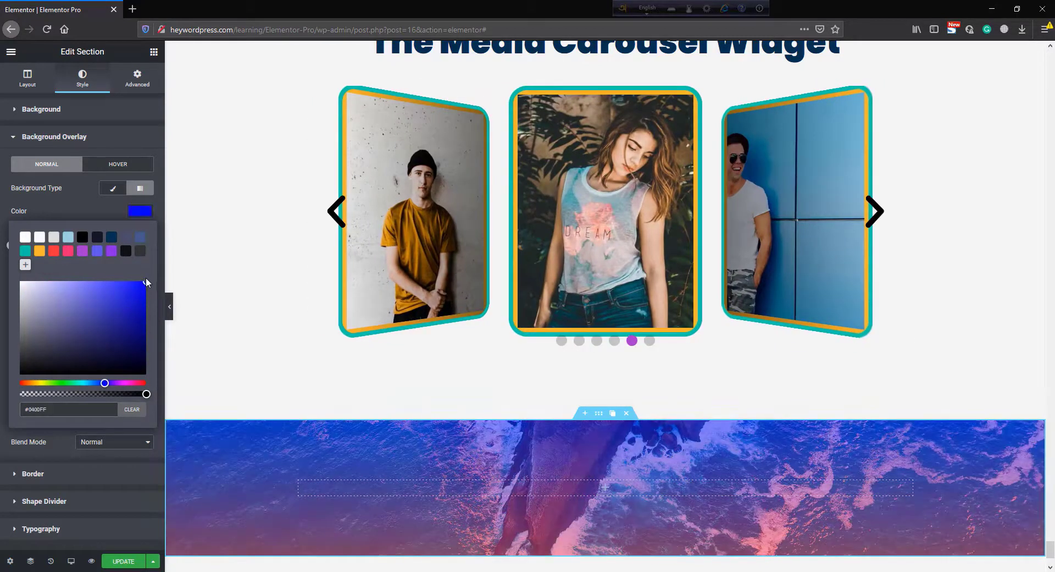
click(104, 206)
- Set the overlay gradient angle to 210 and its opacity to 0.85
scroll(448, 473, down, 1)
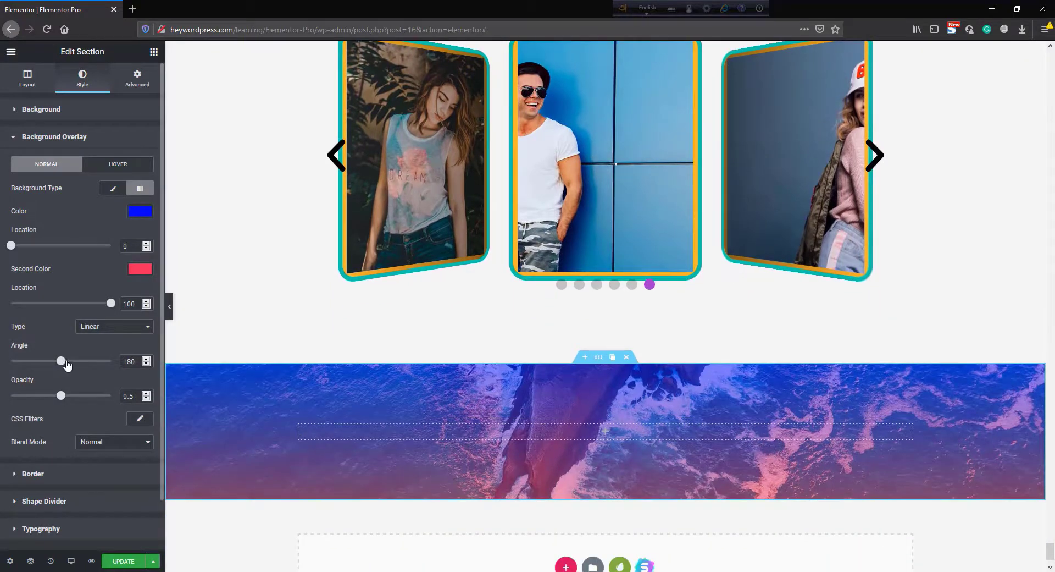
drag(67, 364, 71, 364)
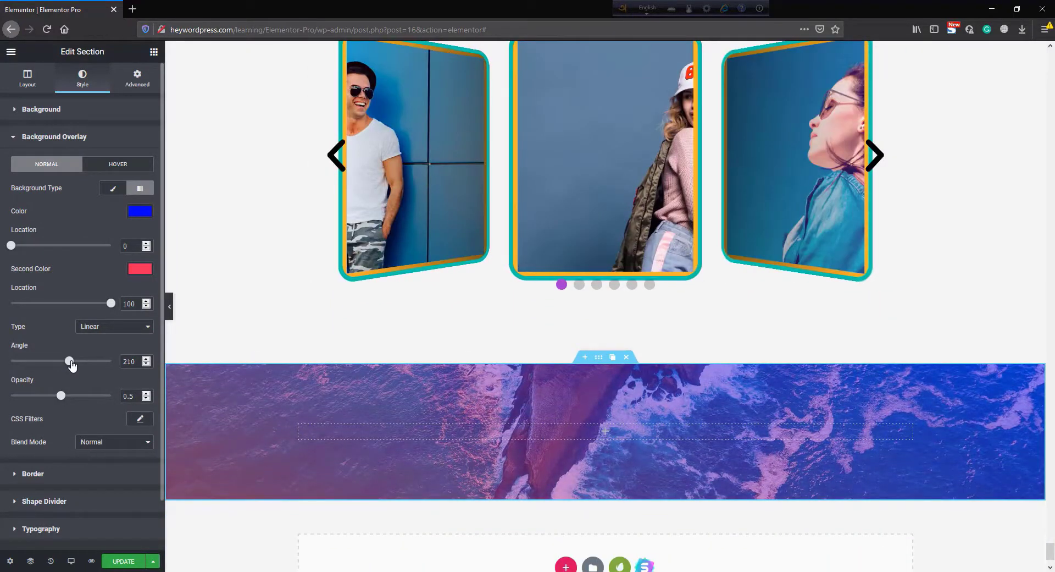
drag(87, 397, 97, 396)
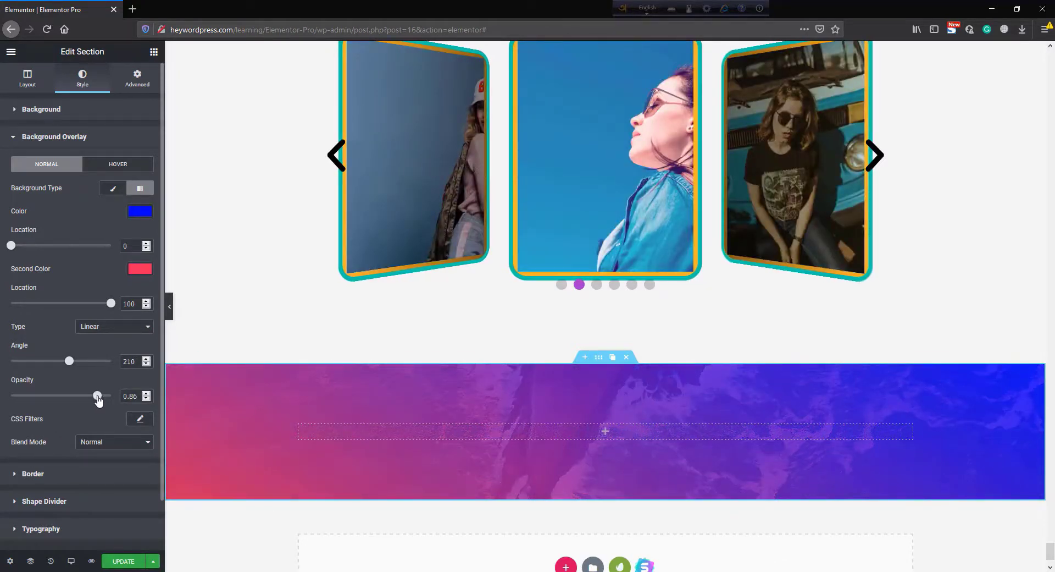
click(146, 399)
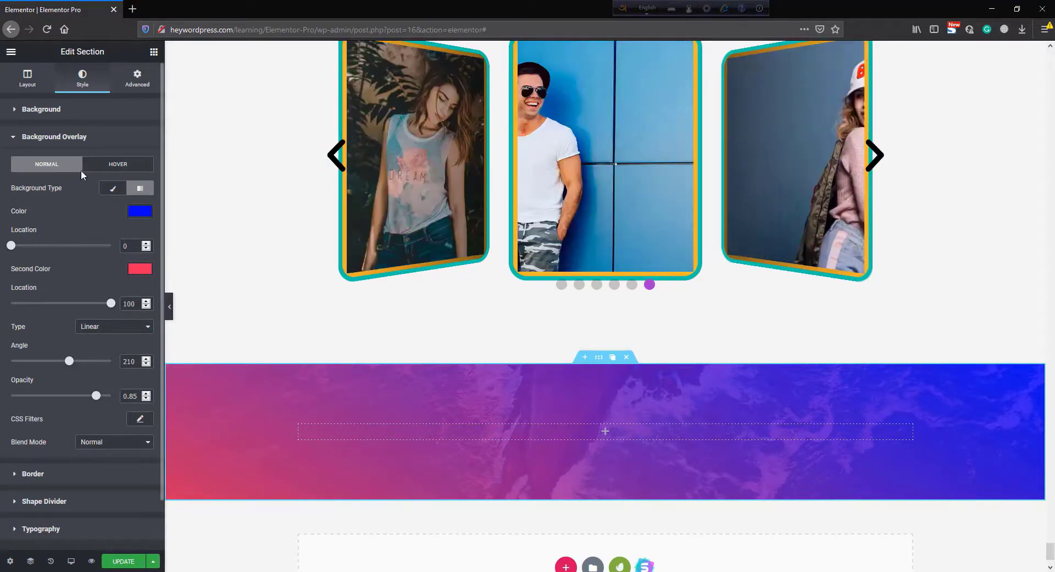
- Add a Media Carousel widget into the new section's column
click(154, 51)
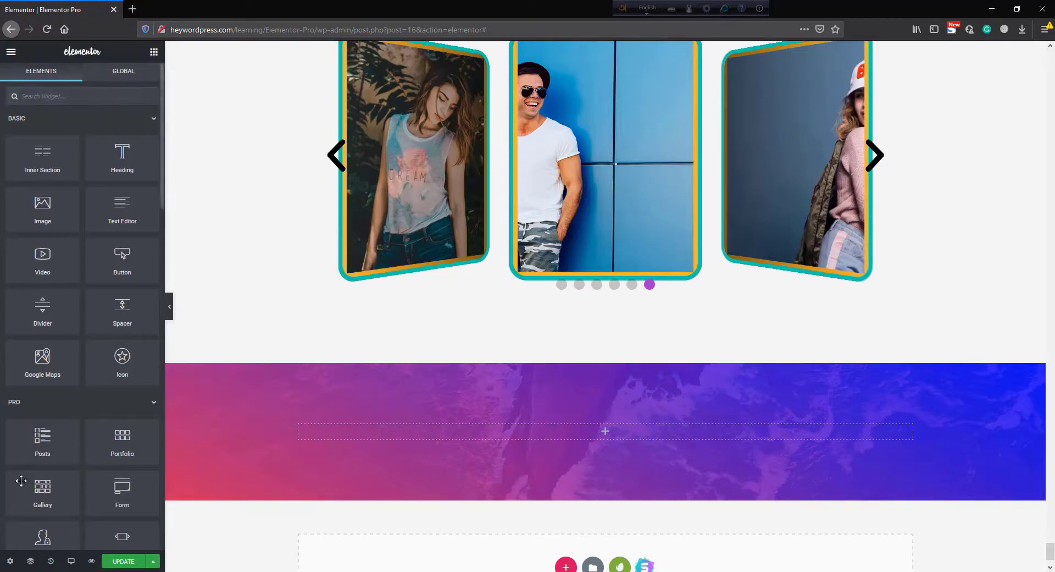
scroll(64, 465, down, 3)
scroll(64, 465, down, 4)
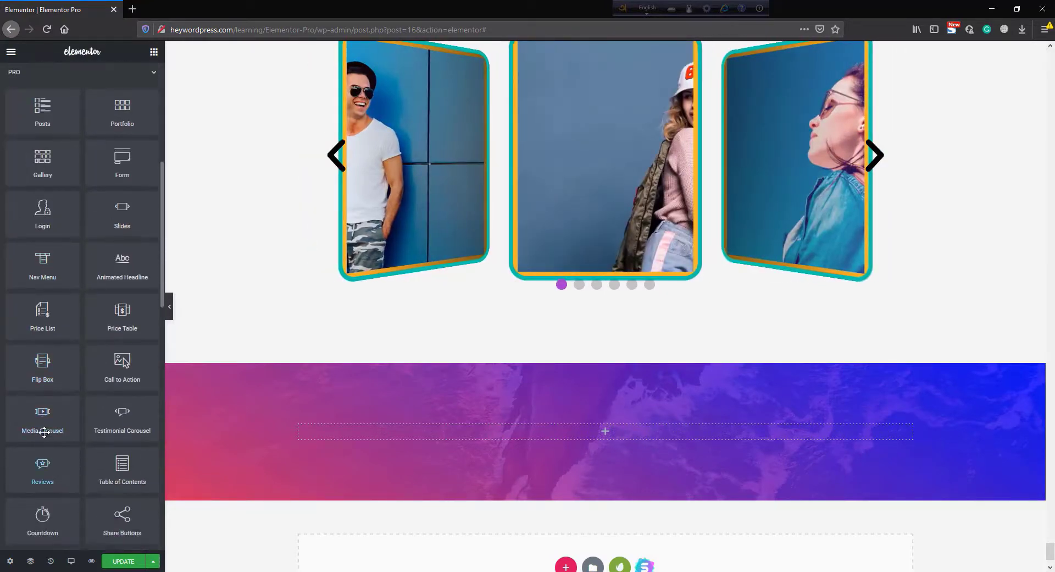
drag(44, 432, 615, 438)
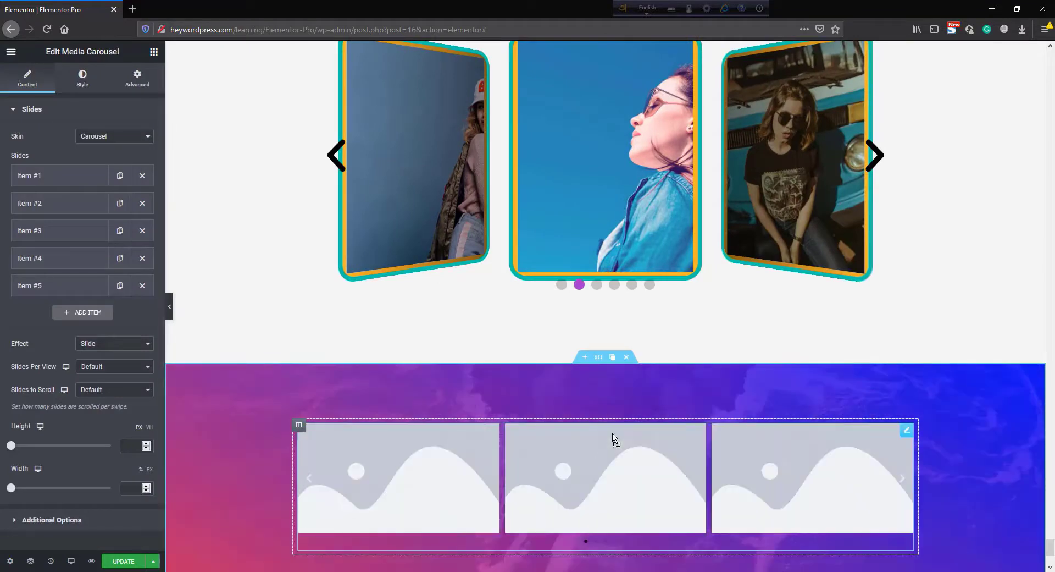
- Delete slides #5, #4, #3 and #2 from the new carousel, leaving one slide
scroll(495, 482, down, 4)
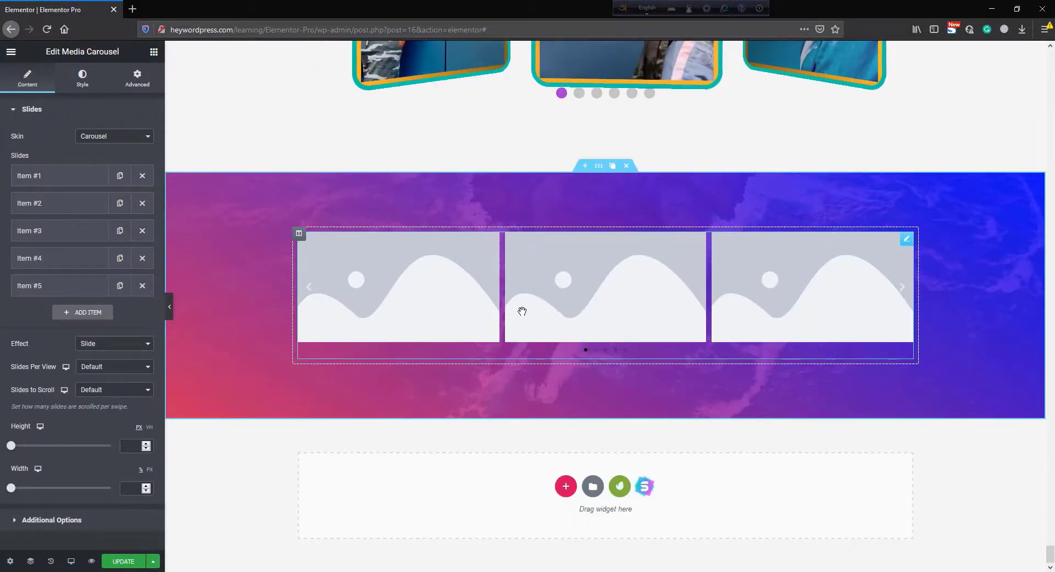
click(143, 286)
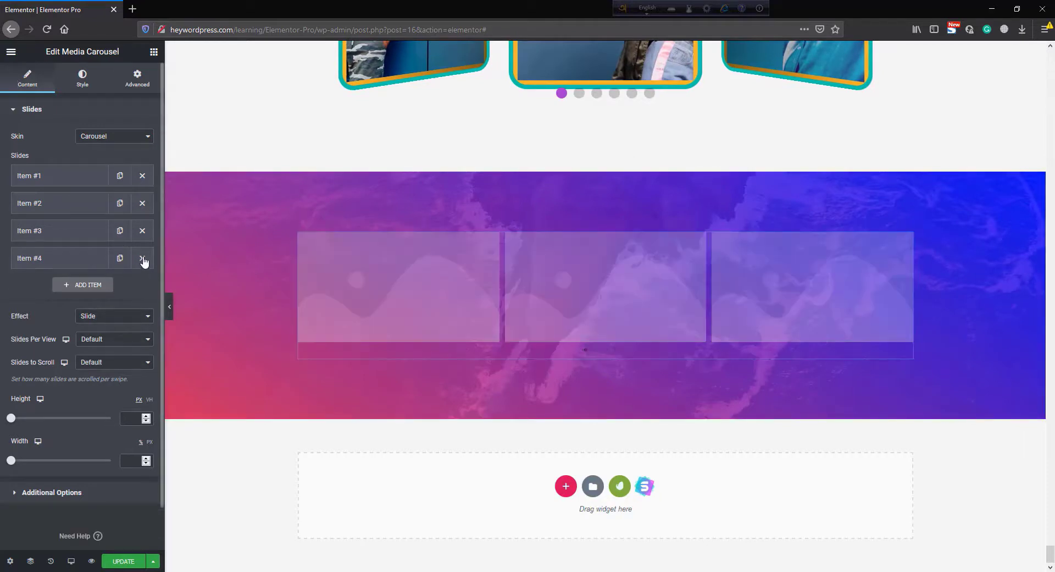
click(142, 258)
click(142, 231)
click(142, 203)
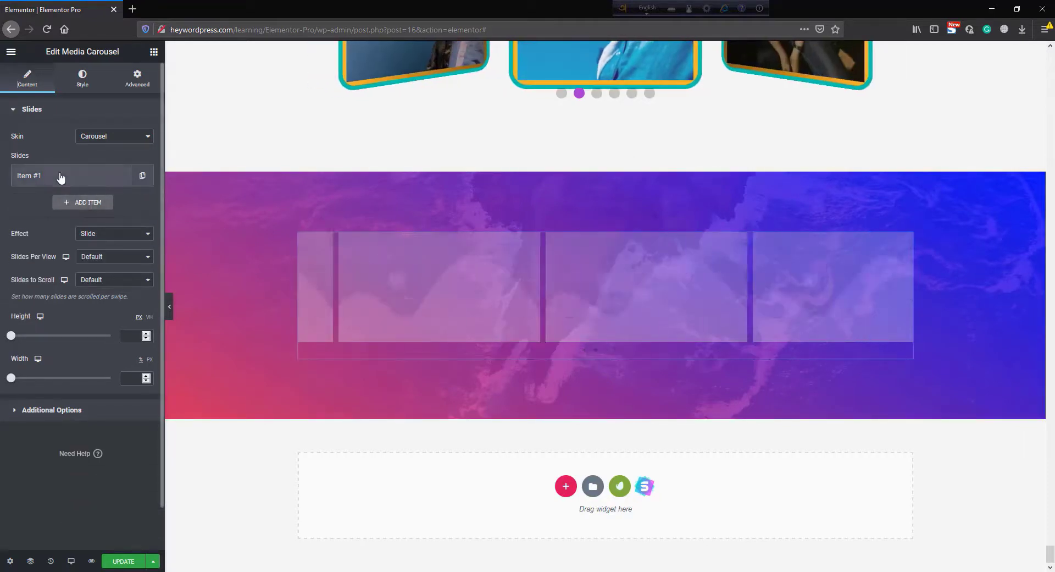
- Set the first slide's image to the pink laptop website mockup and duplicate the slide
click(82, 175)
click(98, 298)
click(99, 322)
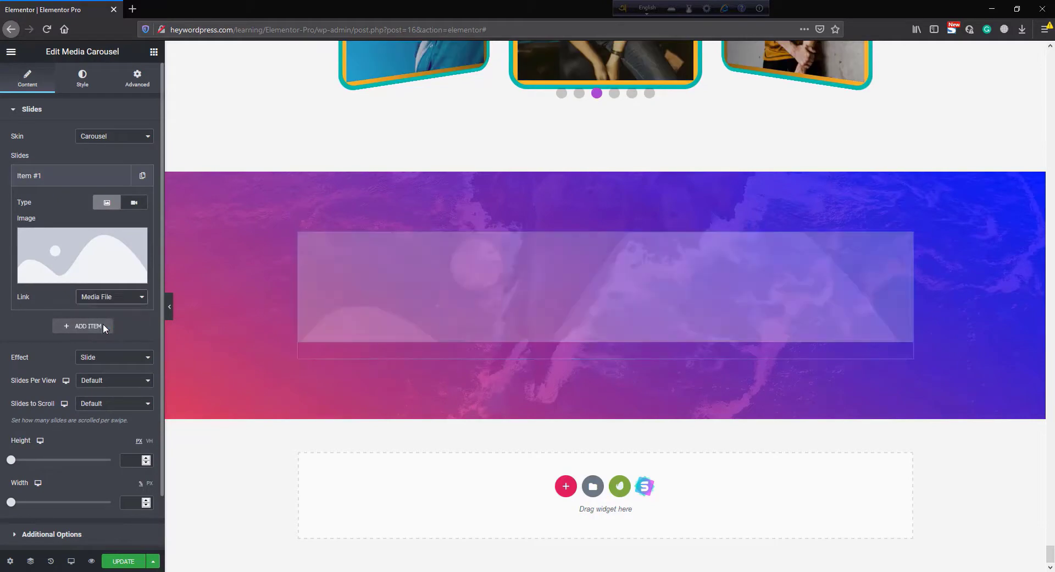
click(73, 259)
scroll(404, 345, down, 5)
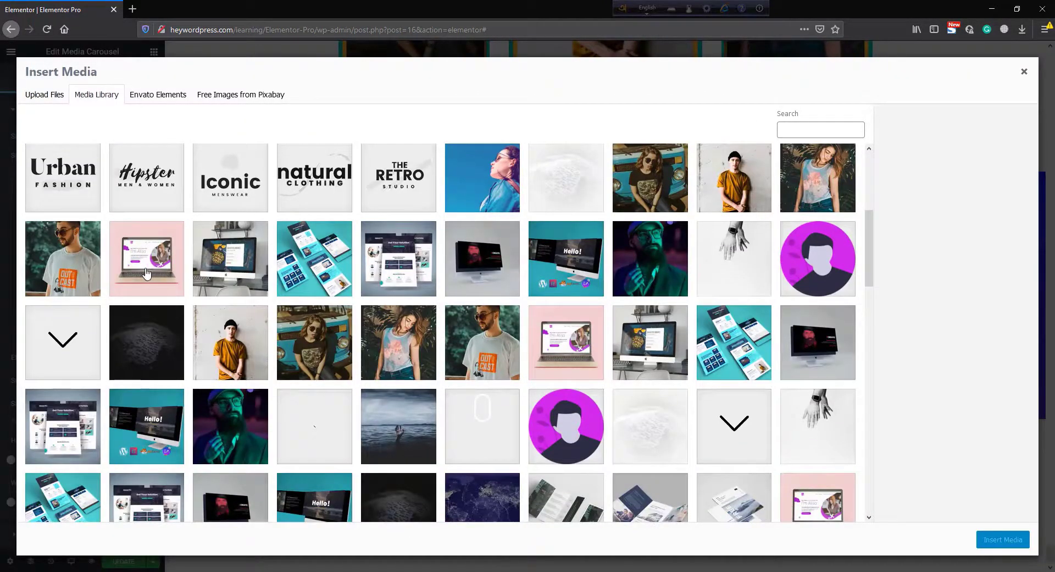
click(146, 273)
click(988, 541)
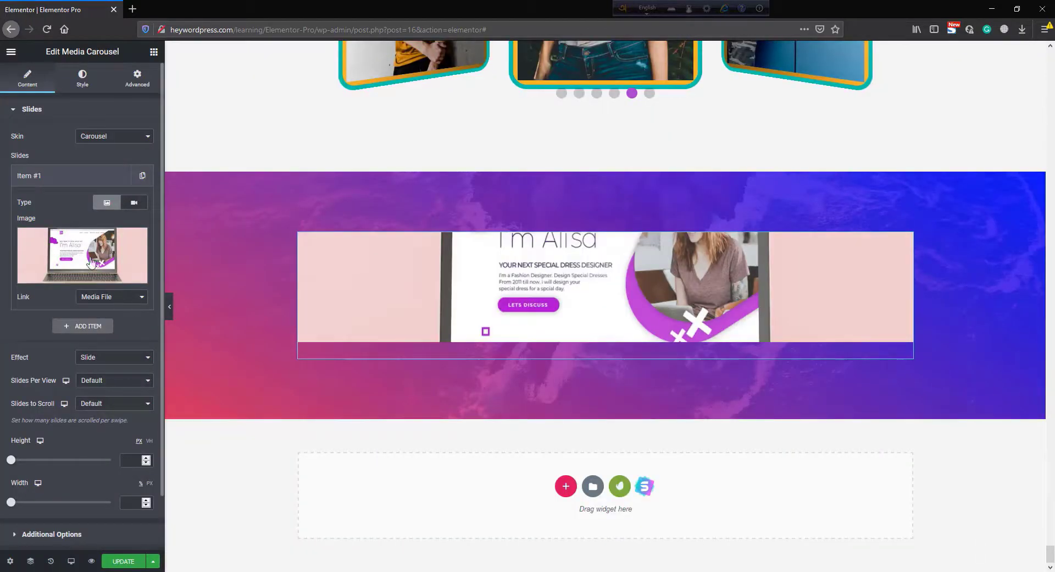
click(93, 176)
click(143, 176)
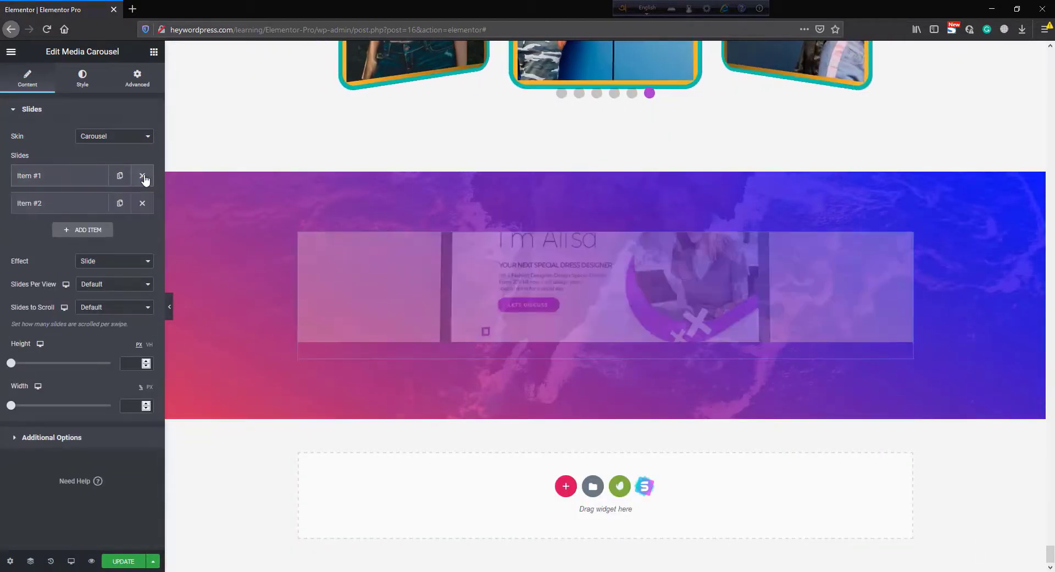
- Duplicate the carousel slide three more times so the new carousel has five slides
click(121, 204)
click(121, 232)
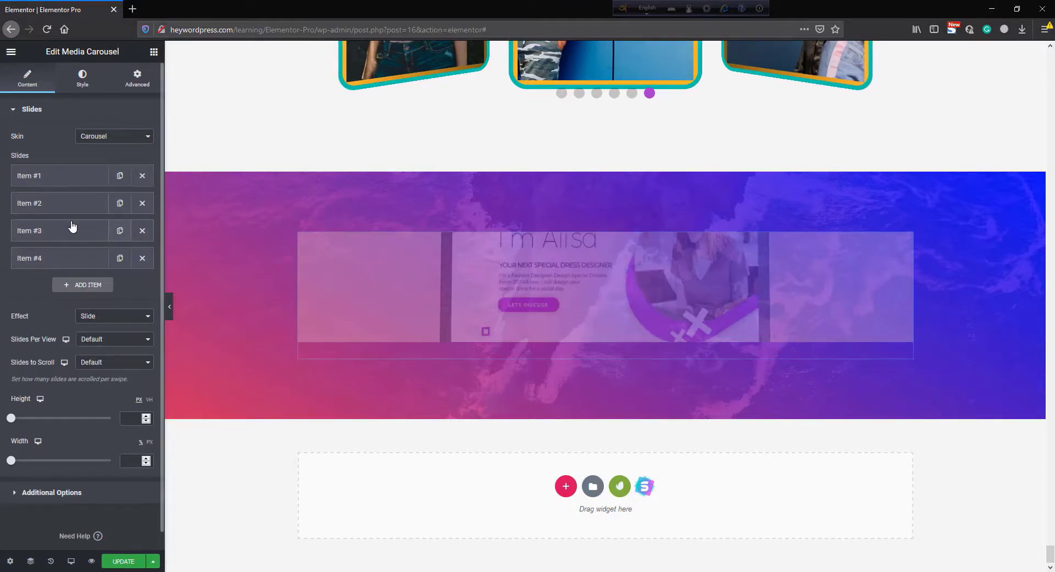
click(120, 258)
- Replace the second slide's image with the desk monitor mockup (portfolio-4.jpg) from the media library
click(80, 211)
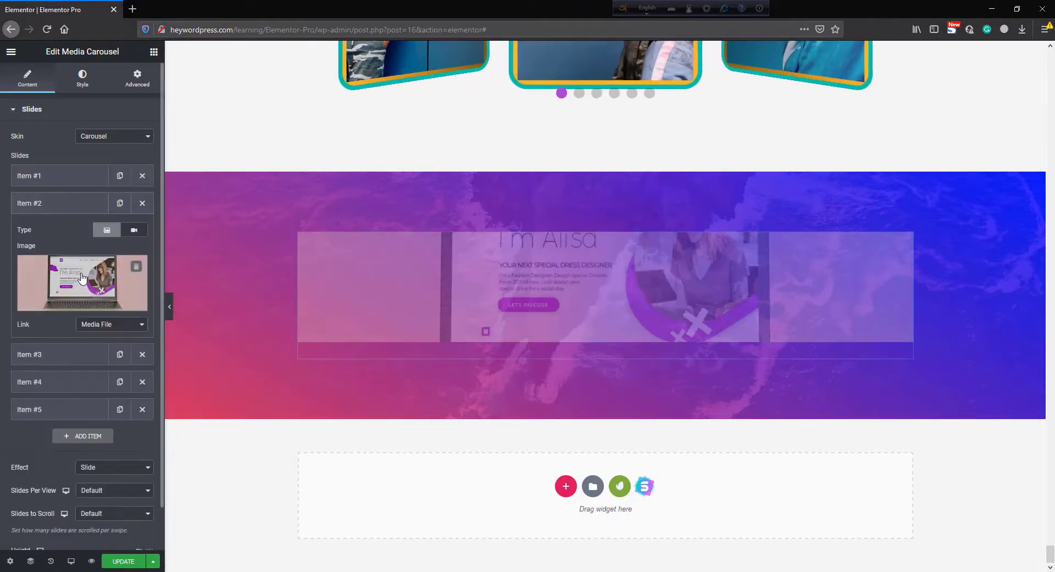
click(90, 276)
double_click(218, 370)
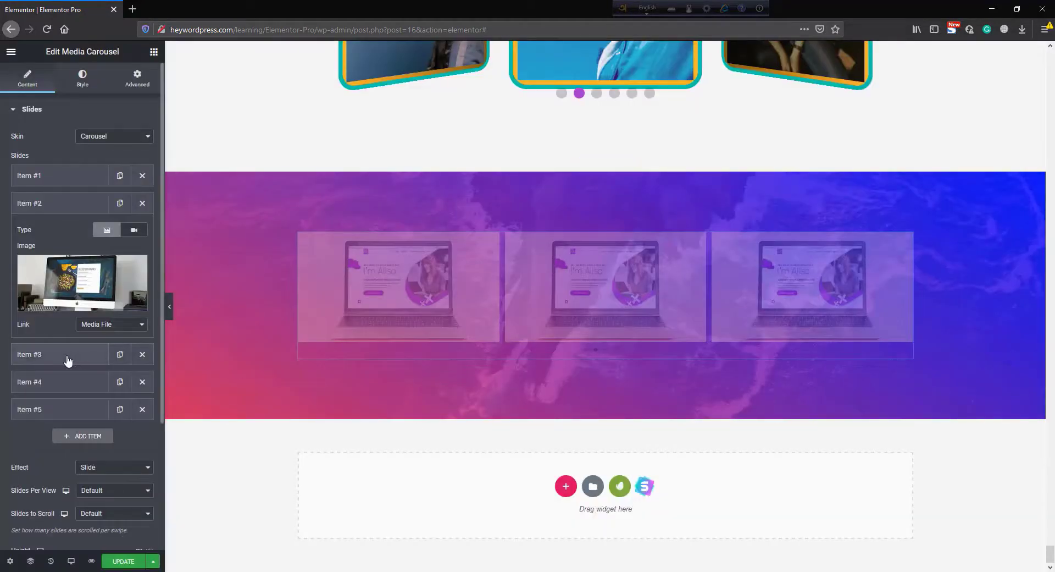
click(68, 360)
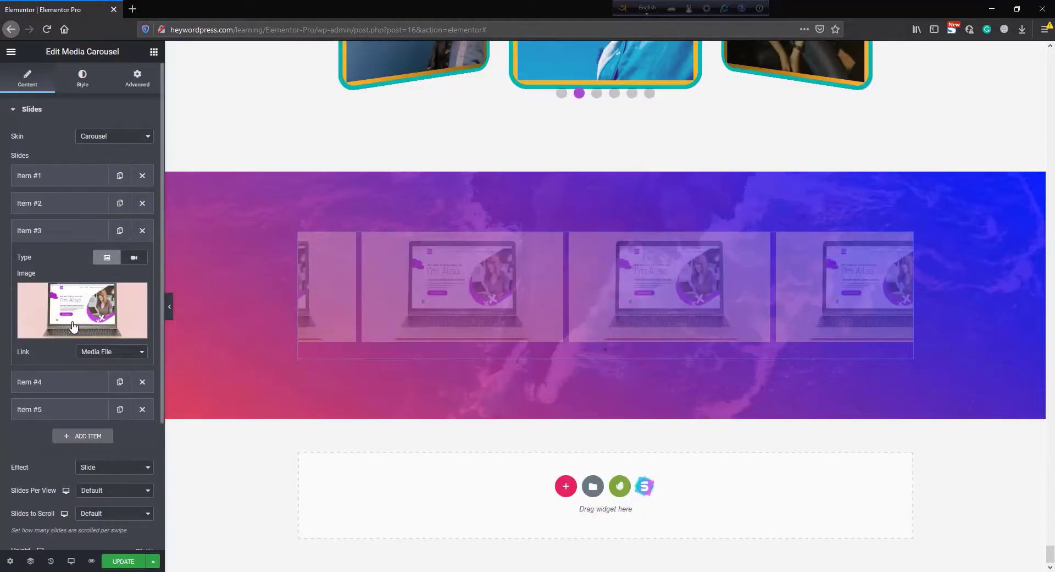
- Replace the third slide's image with another website mockup from the media library and insert it
click(83, 318)
scroll(616, 488, down, 2)
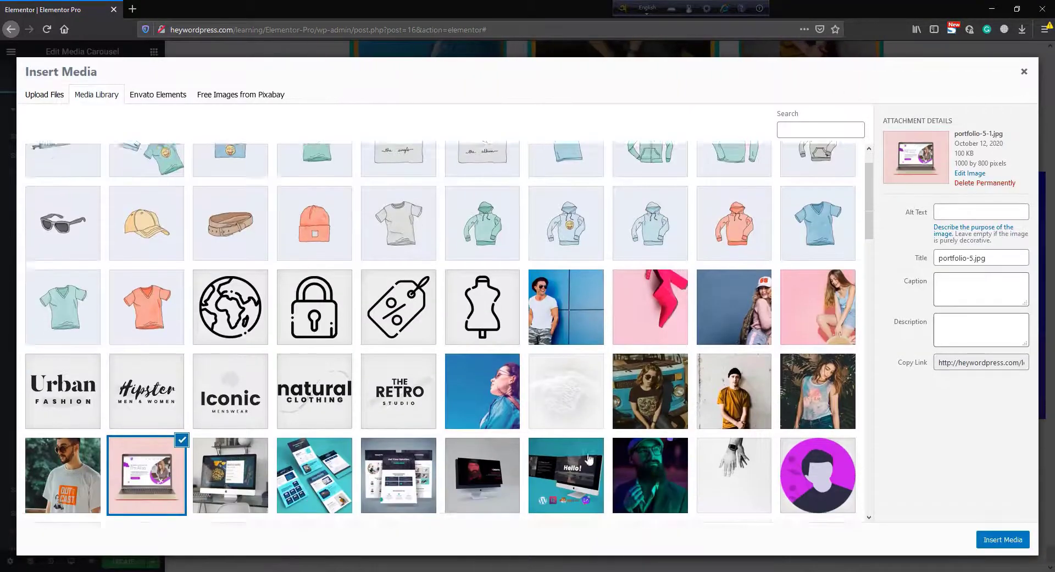
click(314, 420)
click(1013, 543)
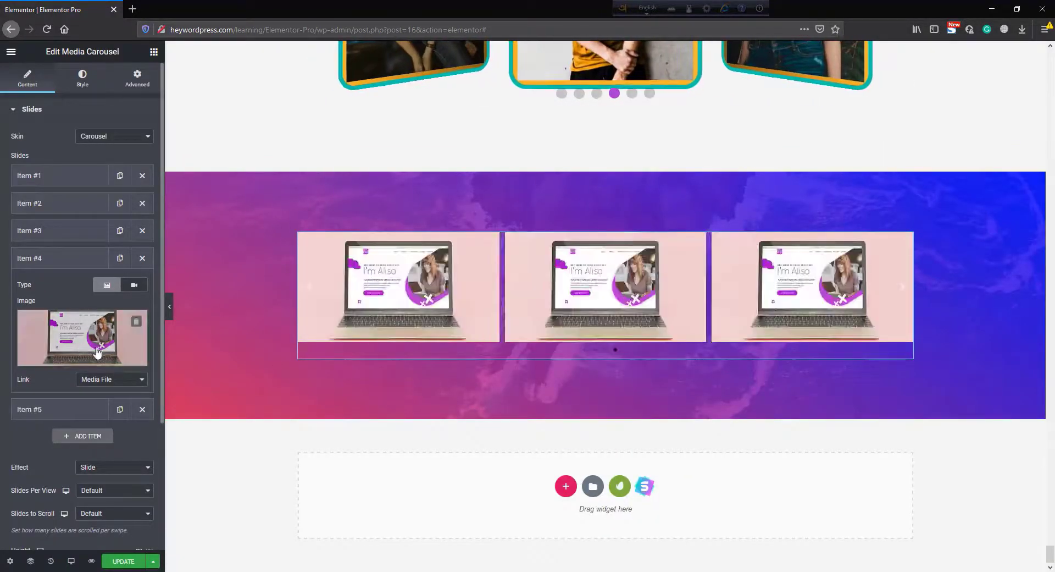
- Replace the fourth slide's image with the multi-page website template mockup and insert it
click(77, 338)
scroll(371, 500, down, 2)
click(391, 422)
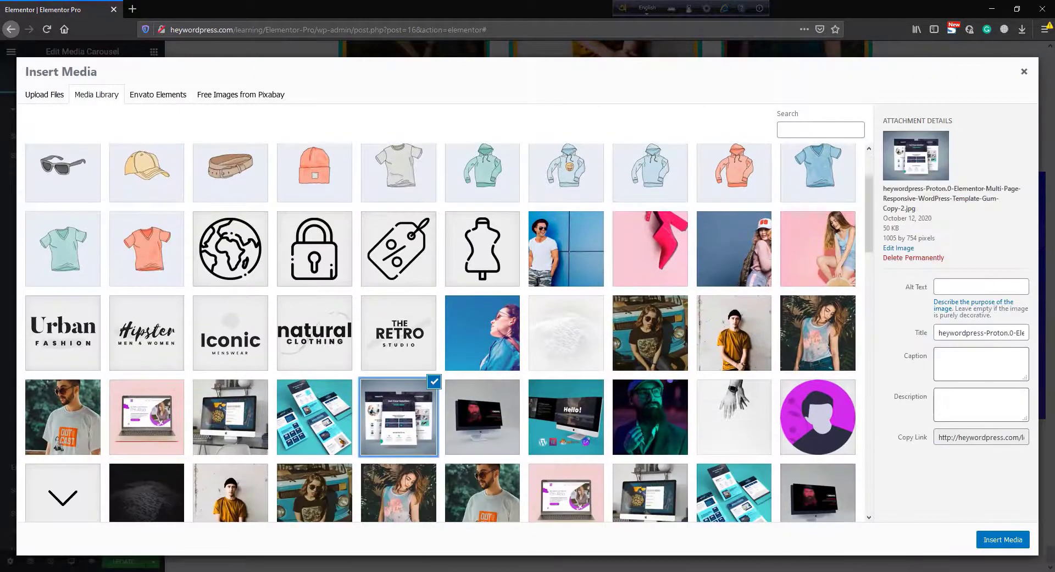
click(1012, 545)
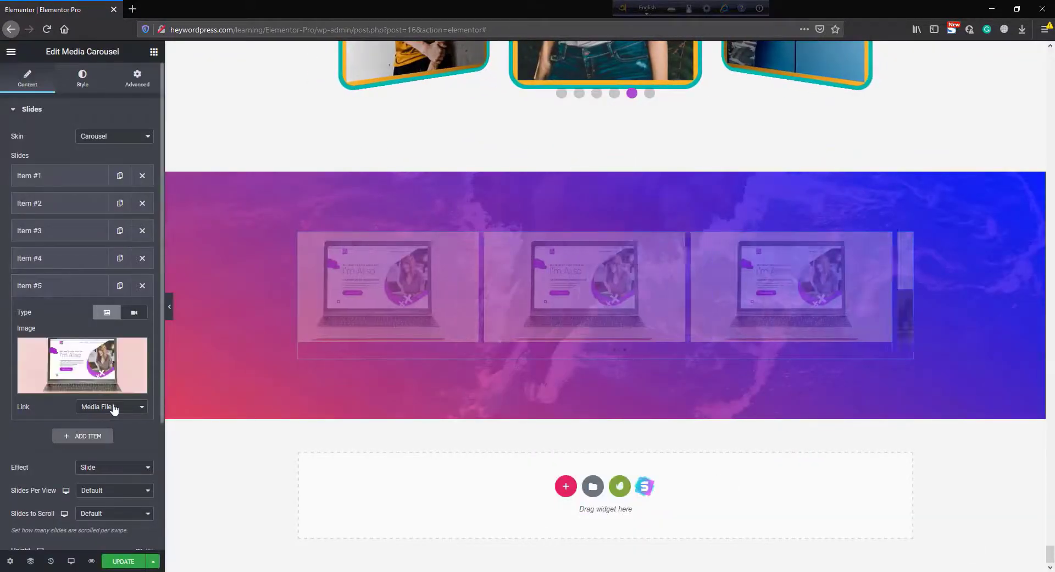
- Replace the fifth slide's image with the dark monitor mockup and insert it
click(92, 374)
scroll(543, 503, down, 1)
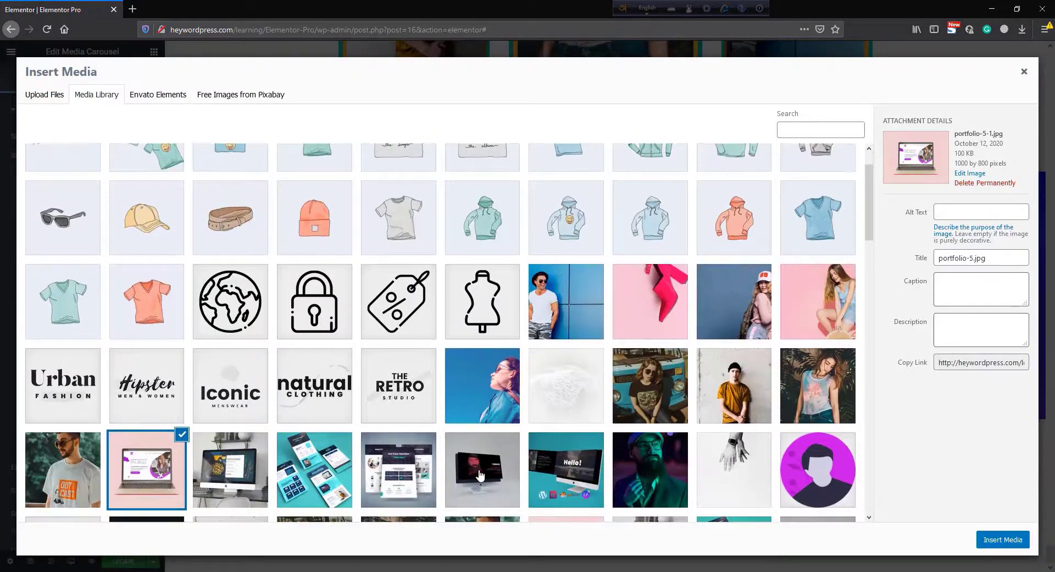
click(483, 467)
click(1004, 539)
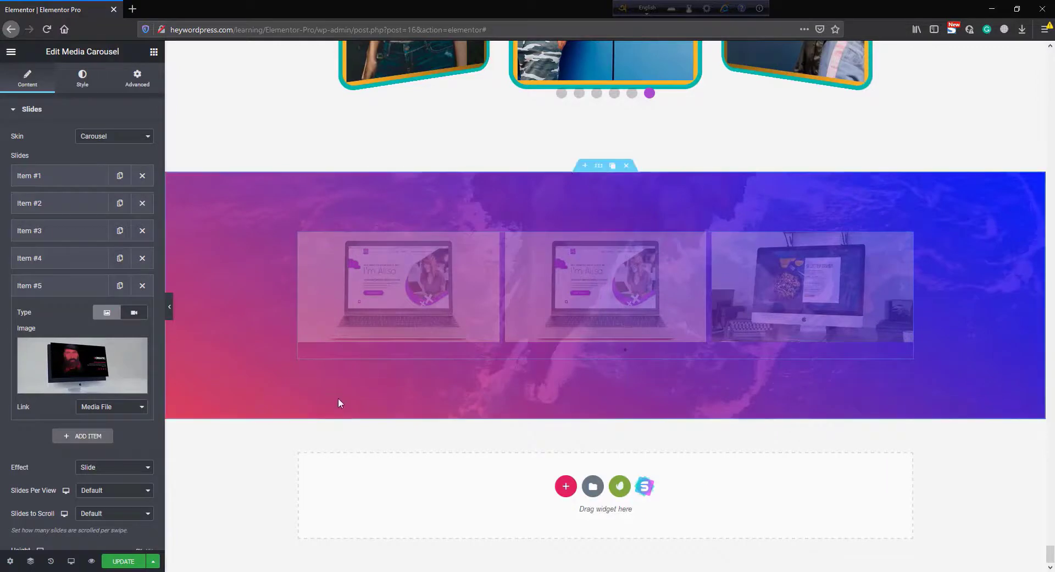
- Set the new carousel's slide effect to Cube
scroll(61, 358, down, 1)
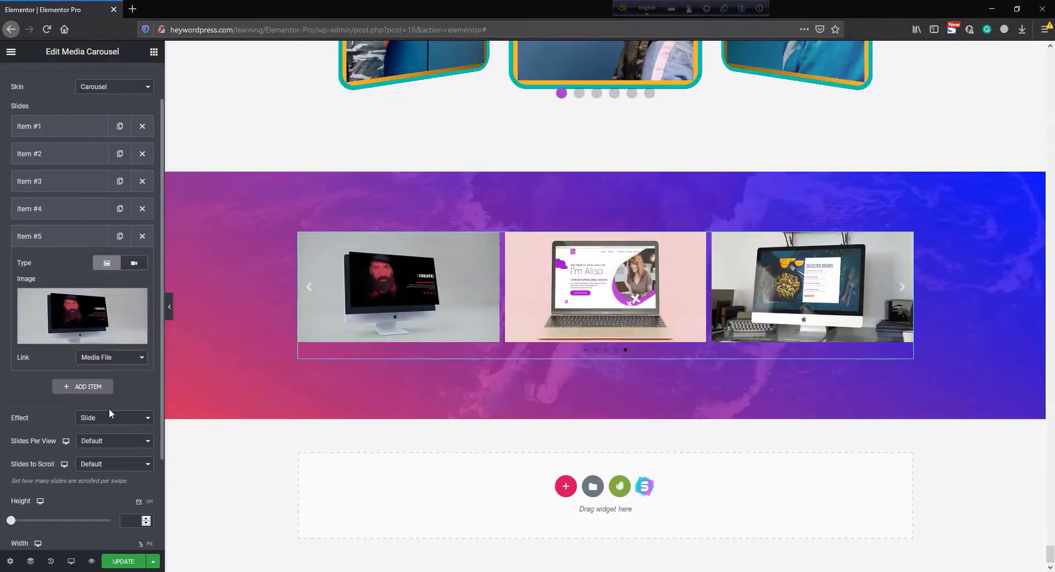
click(101, 418)
click(103, 455)
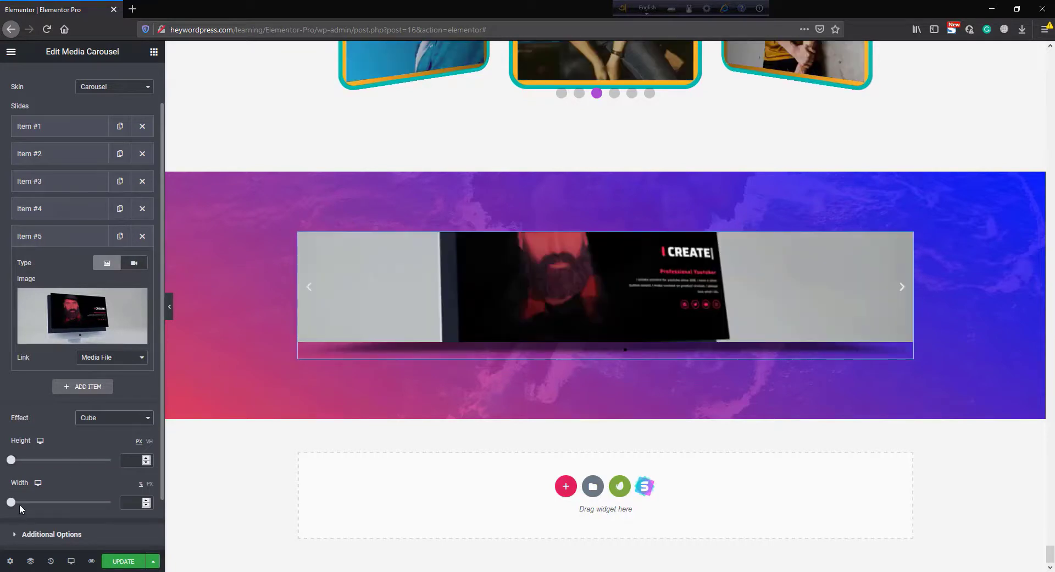
- Set the carousel width to 70%
drag(11, 505, 50, 506)
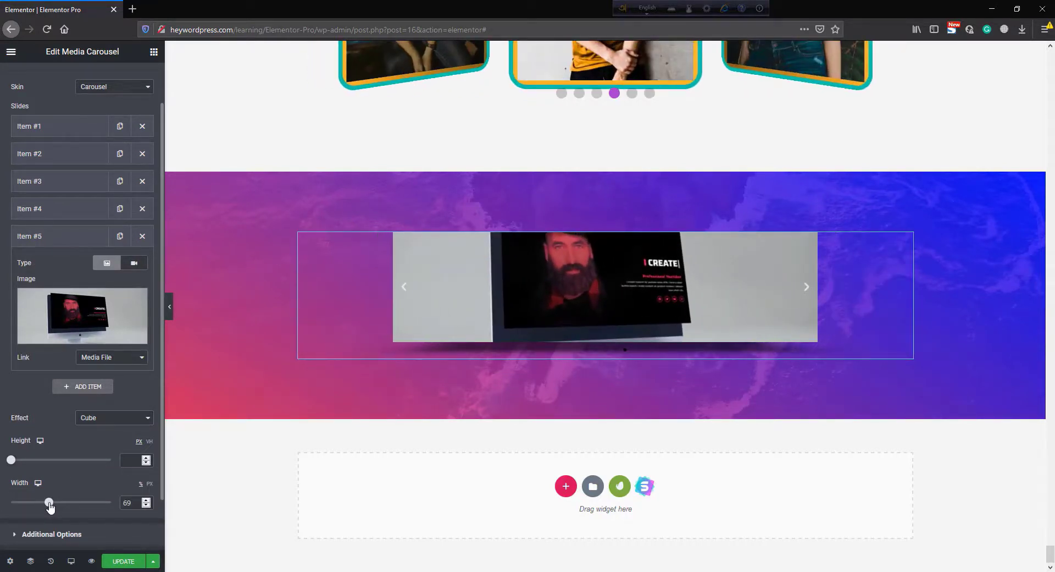
click(146, 500)
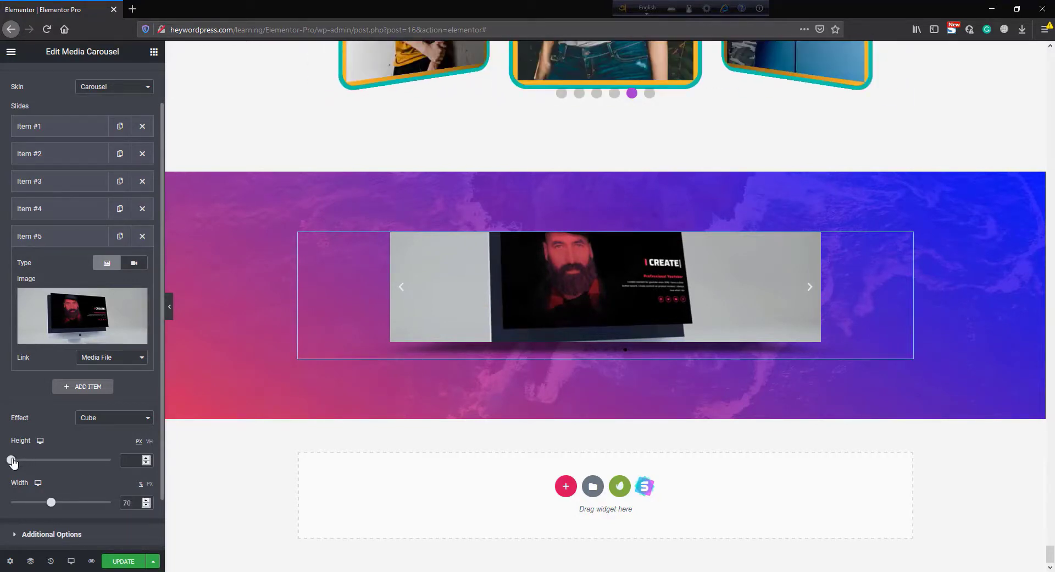
- Set the carousel height to 565 px
drag(12, 462, 59, 459)
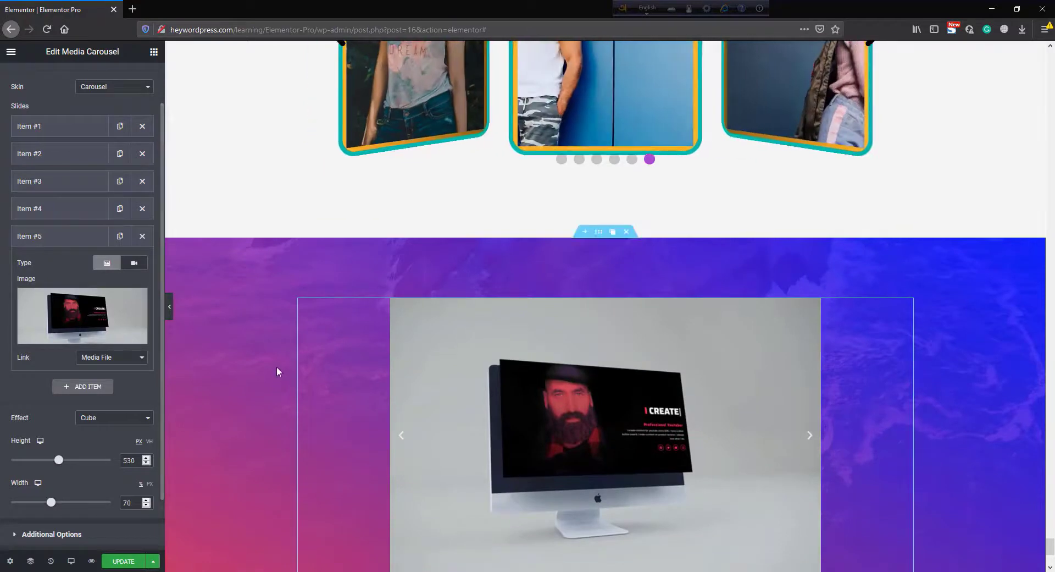
scroll(278, 368, down, 3)
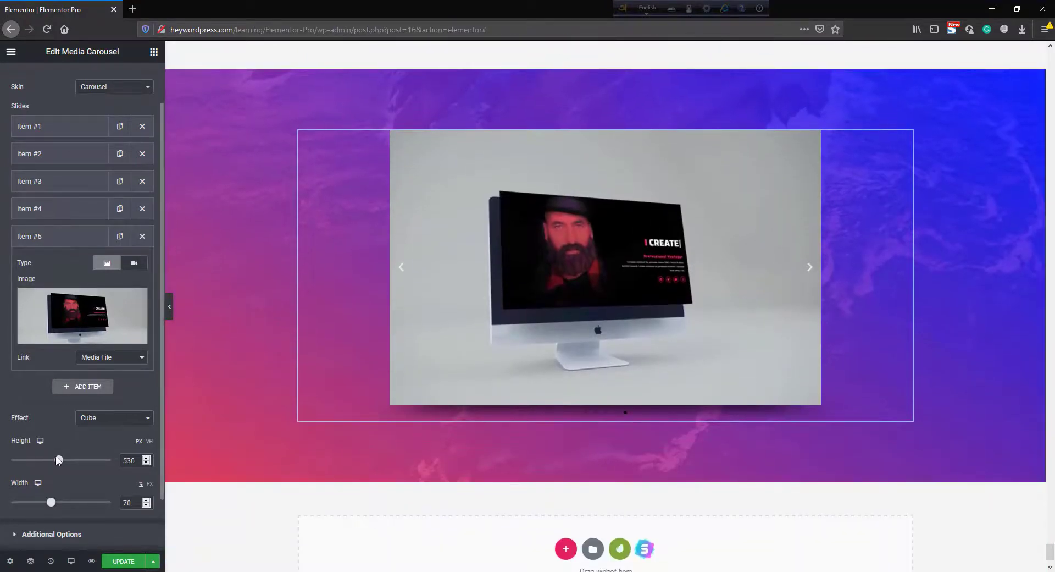
drag(59, 461, 63, 461)
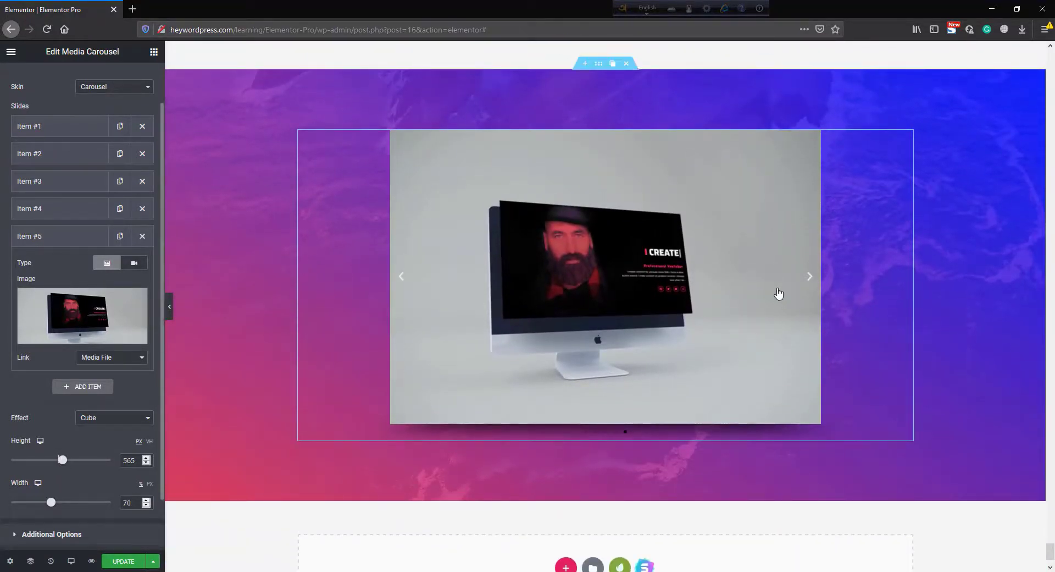
- Step through the new carousel's slides with its next arrow to preview the Cube effect
click(810, 277)
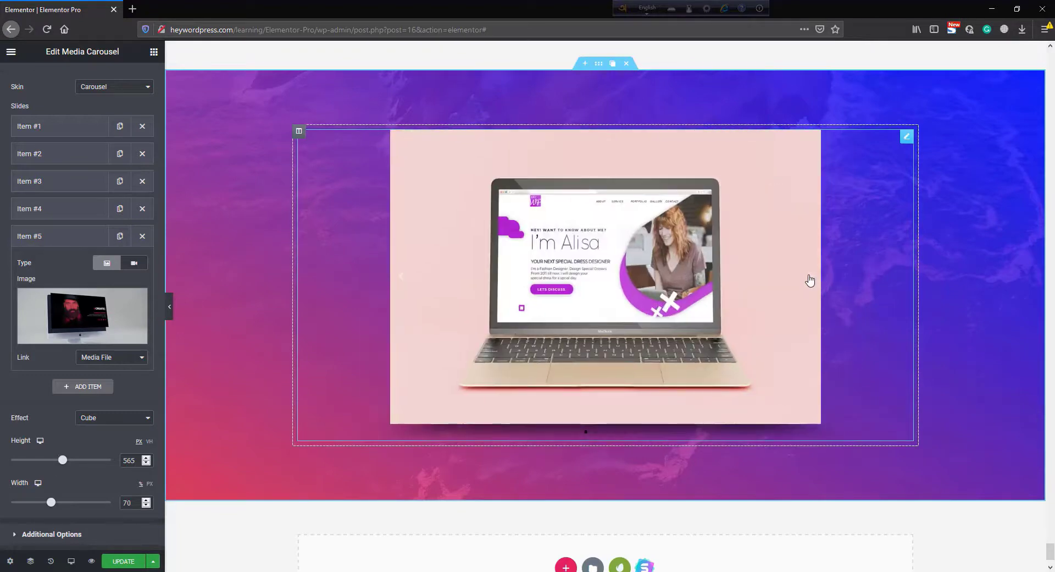
click(811, 277)
click(811, 277)
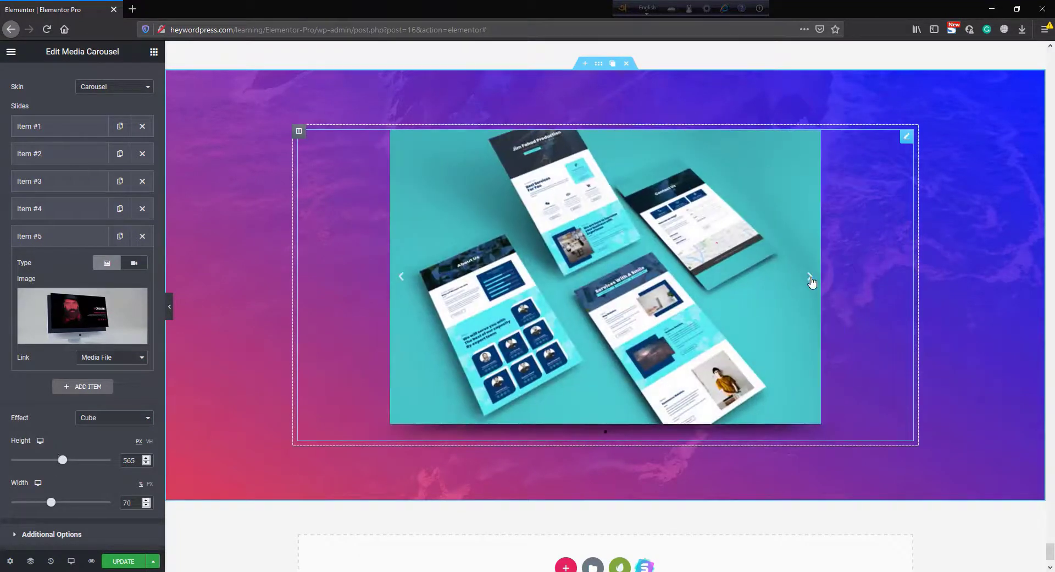
click(811, 278)
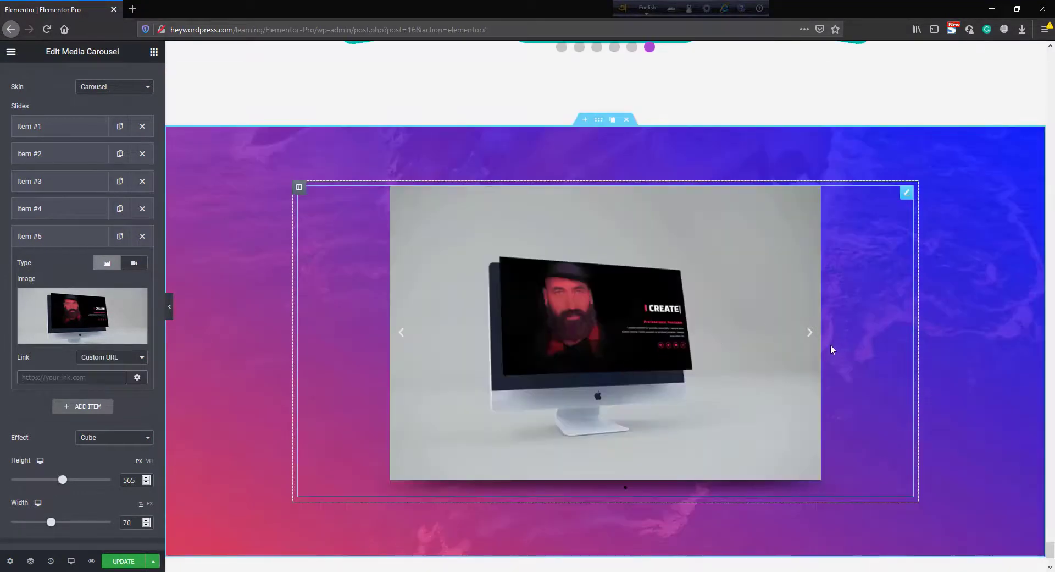
click(812, 336)
click(811, 334)
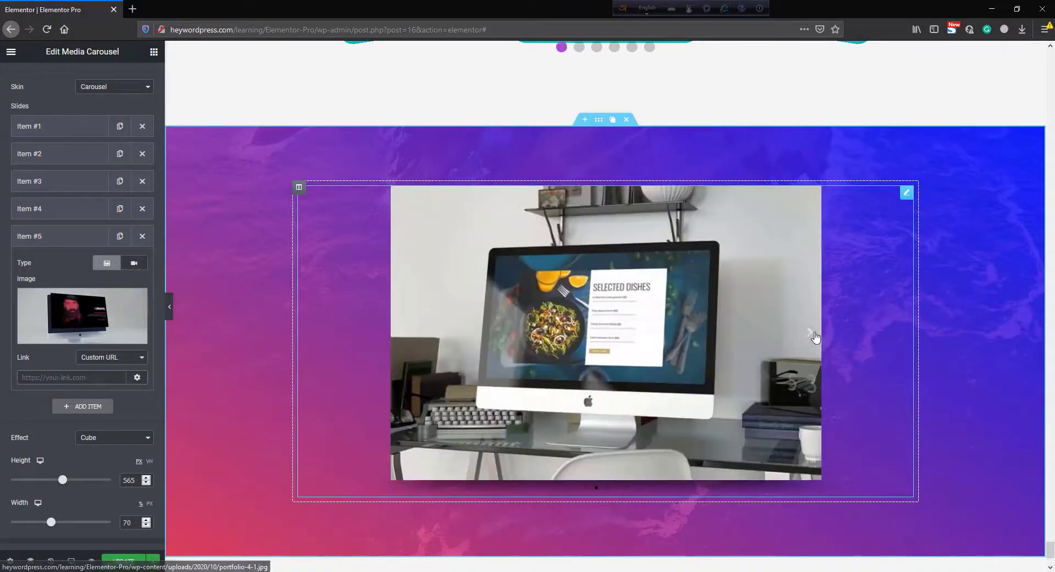
click(810, 334)
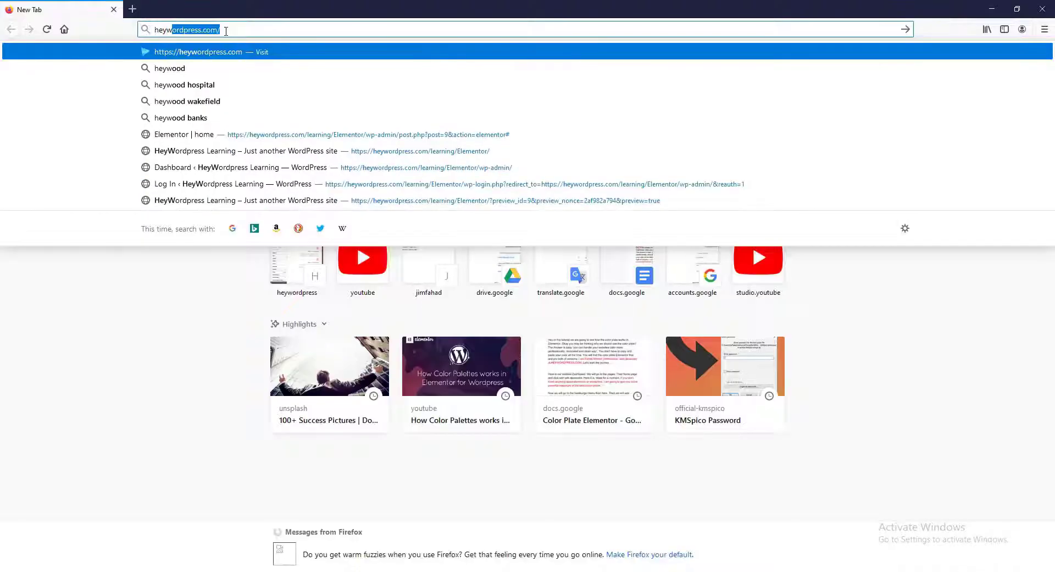
- Open the site's quote request page through the Make My Website button
key(Return)
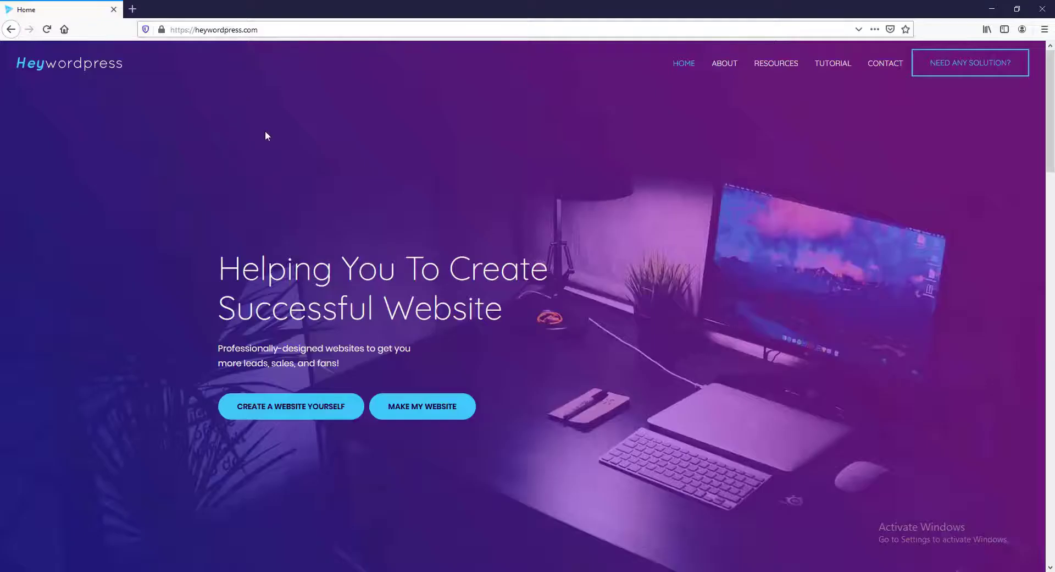
click(423, 416)
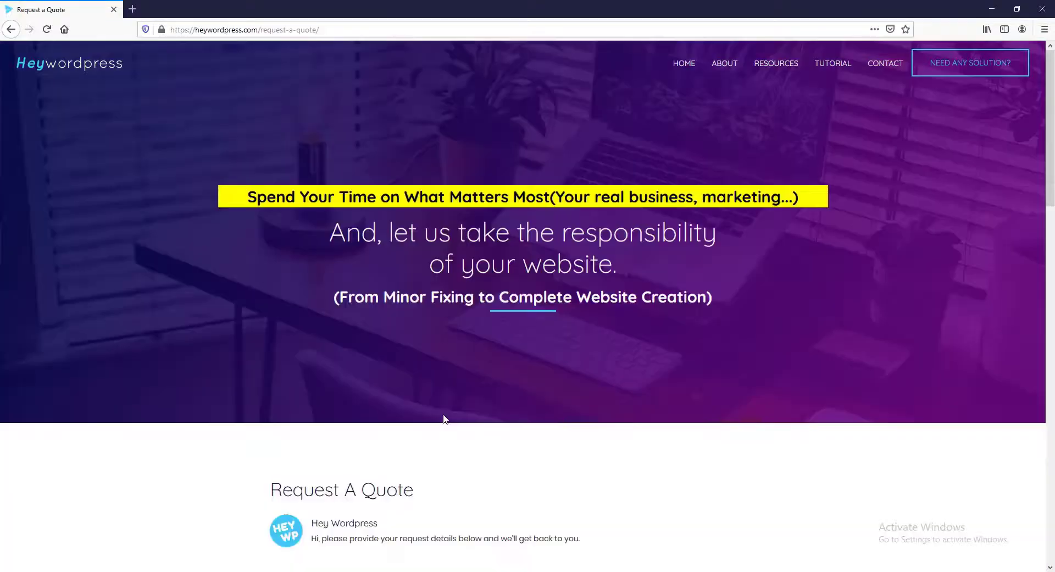
scroll(443, 416, down, 6)
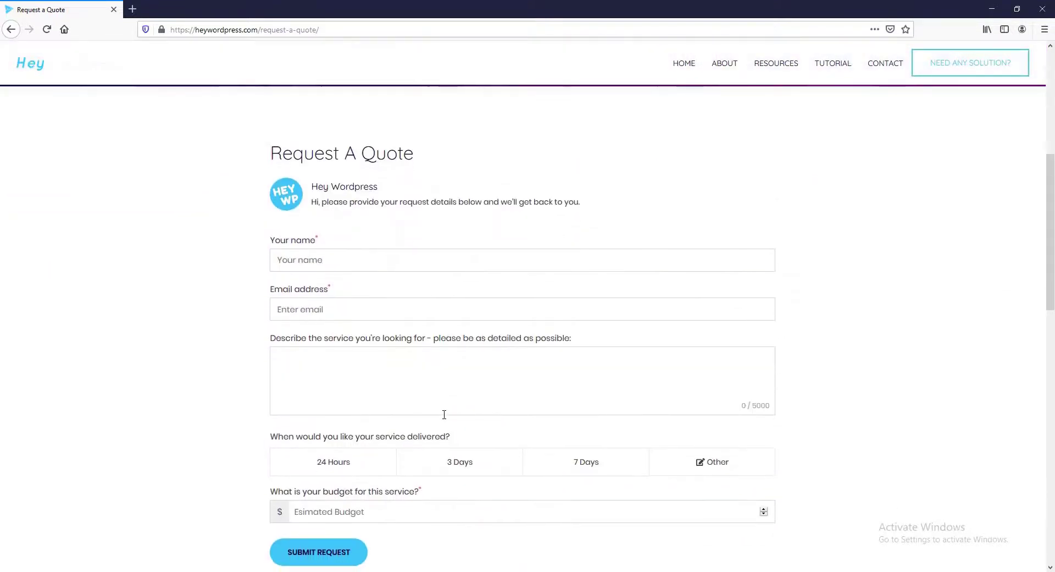
scroll(444, 414, down, 2)
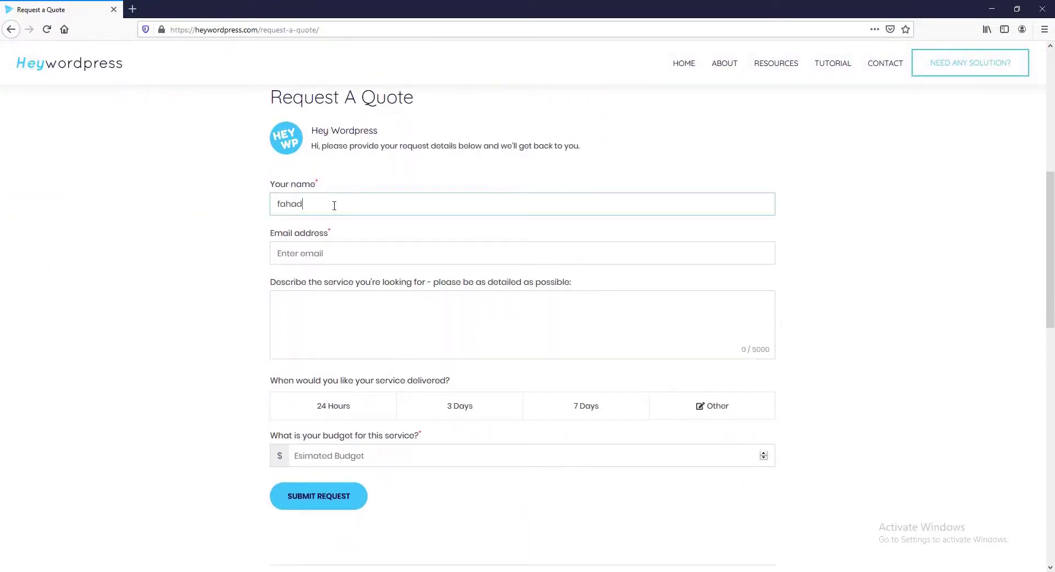
- Fill in the quote form with a name, e-mail, website request description, 7 Days delivery and a 500 budget, then submit it
text(business)
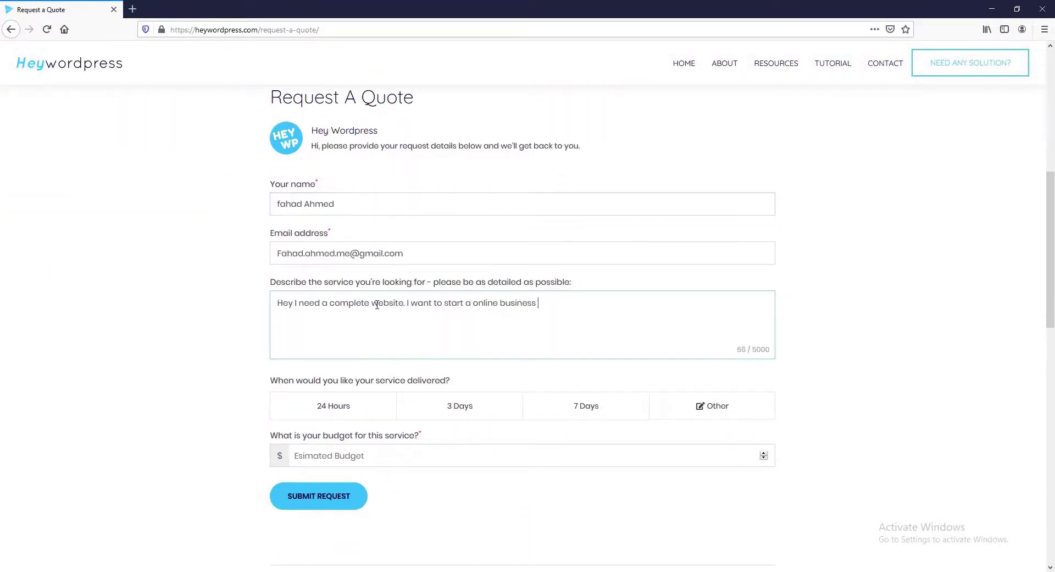
text(bsite for me...)
click(586, 405)
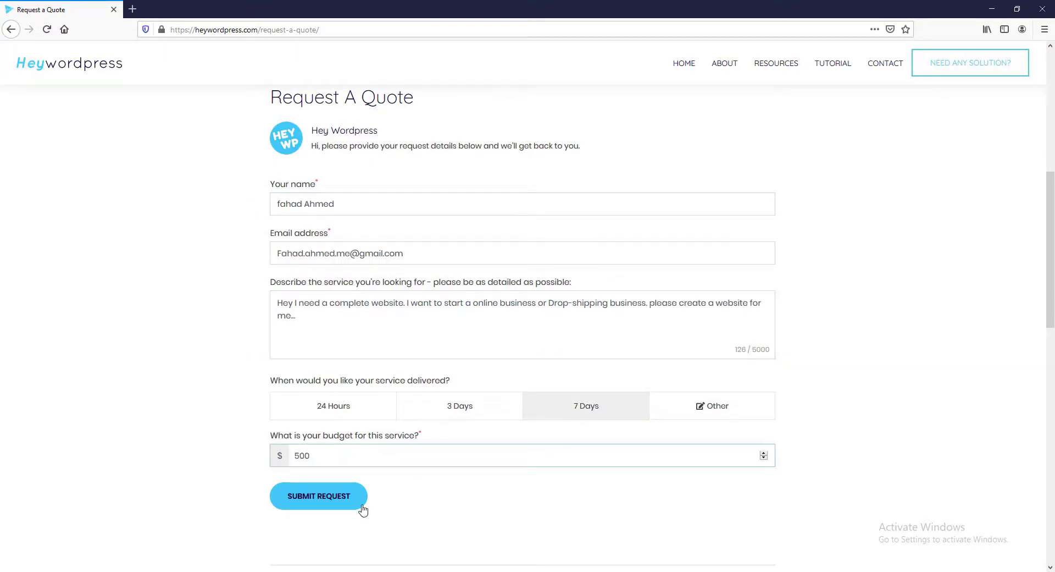
click(341, 503)
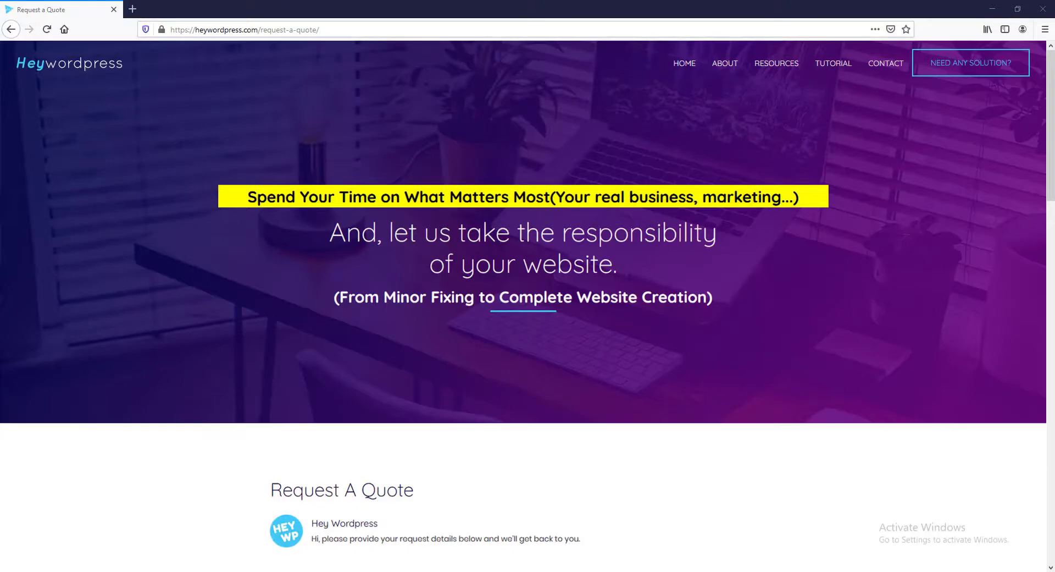